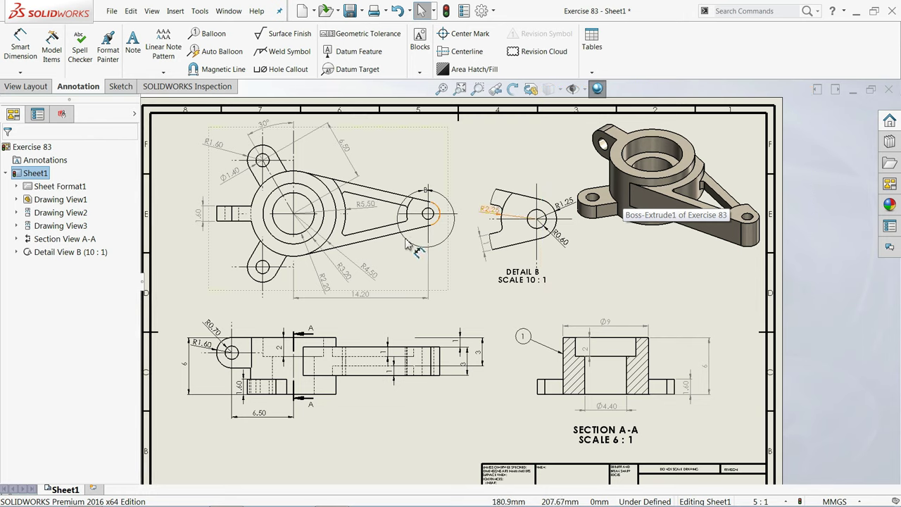
{"action": "scroll", "coordinate": [316, 242], "scroll_direction": "up", "scroll_amount": 1}
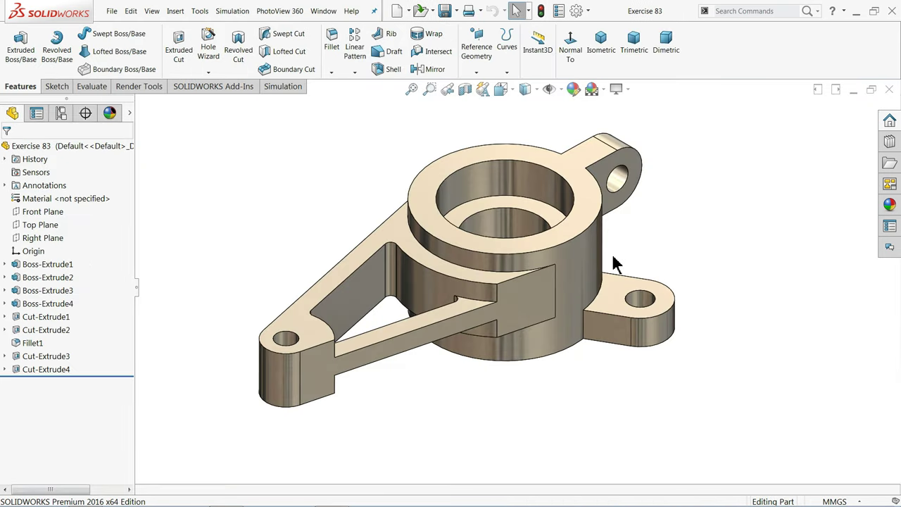
{"action": "mouse_move", "coordinate": [614, 263]}
{"action": "middle_mouse_down"}
{"action": "mouse_move", "coordinate": [619, 239]}
{"action": "mouse_move", "coordinate": [577, 255]}
{"action": "mouse_move", "coordinate": [615, 187]}
{"action": "mouse_move", "coordinate": [610, 259]}
{"action": "middle_mouse_up"}
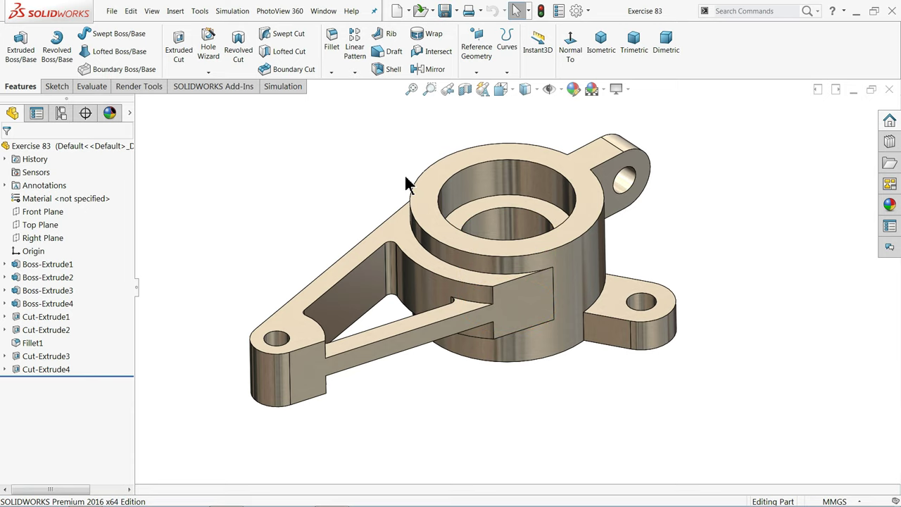
{"action": "left_click", "coordinate": [113, 14]}
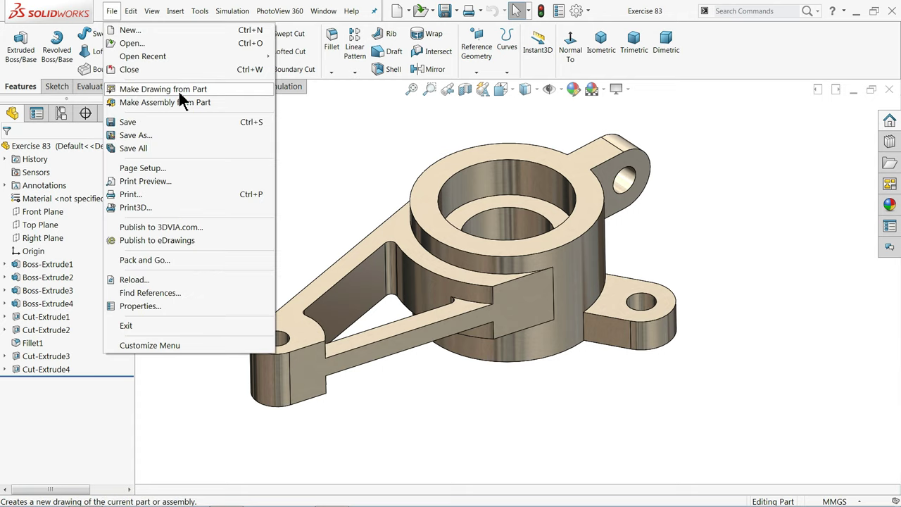
{"action": "left_click", "coordinate": [409, 11]}
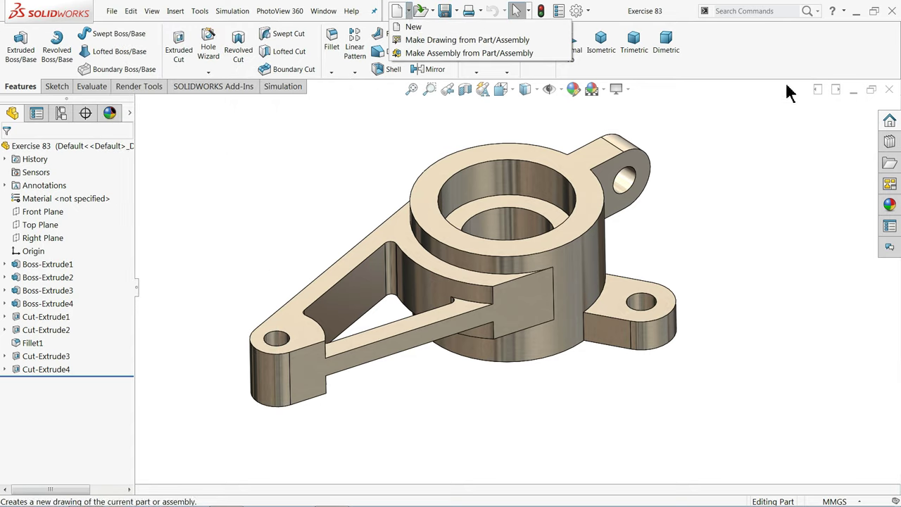
Close the open Exercise 83 part and create a new Drawing document
{"action": "left_click", "coordinate": [890, 90]}
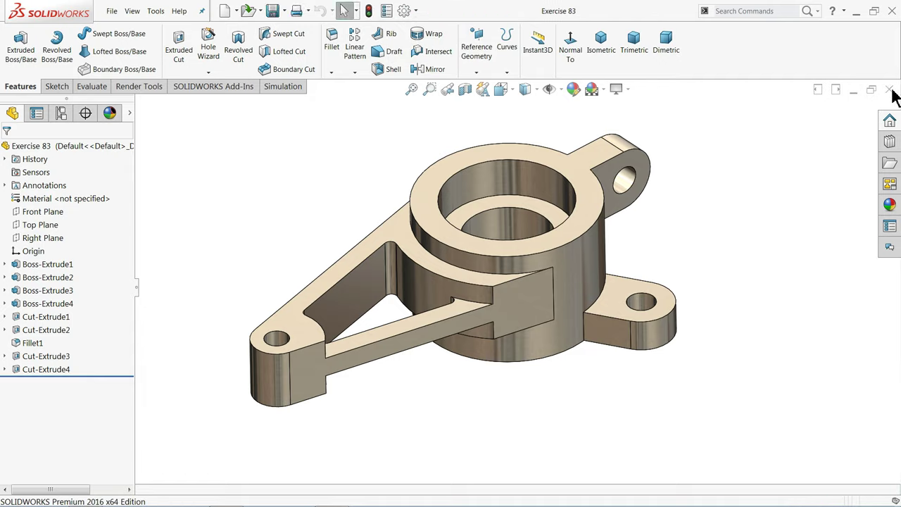
{"action": "left_click", "coordinate": [114, 12]}
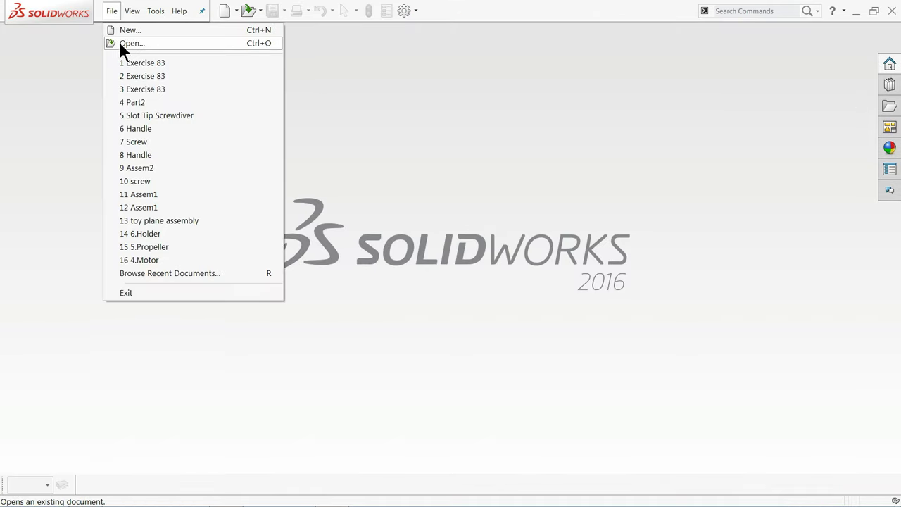
{"action": "left_click", "coordinate": [138, 31]}
{"action": "left_click", "coordinate": [454, 238]}
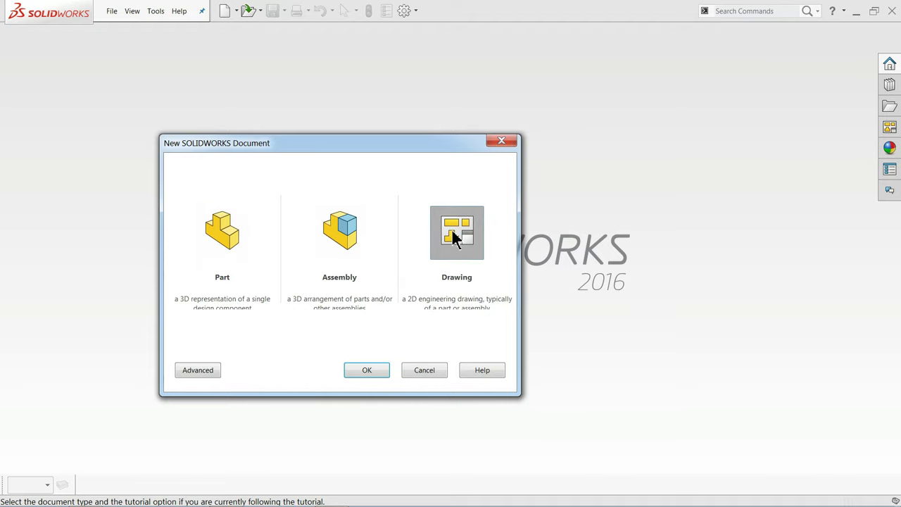
{"action": "left_click", "coordinate": [368, 370]}
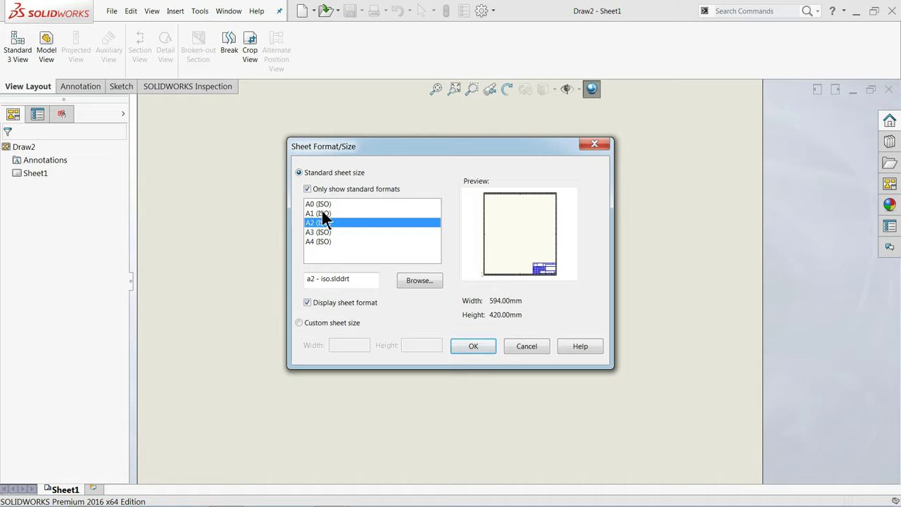
Set the new drawing's sheet to the standard A3 (ISO) size, showing only standard formats
{"action": "left_click", "coordinate": [308, 190]}
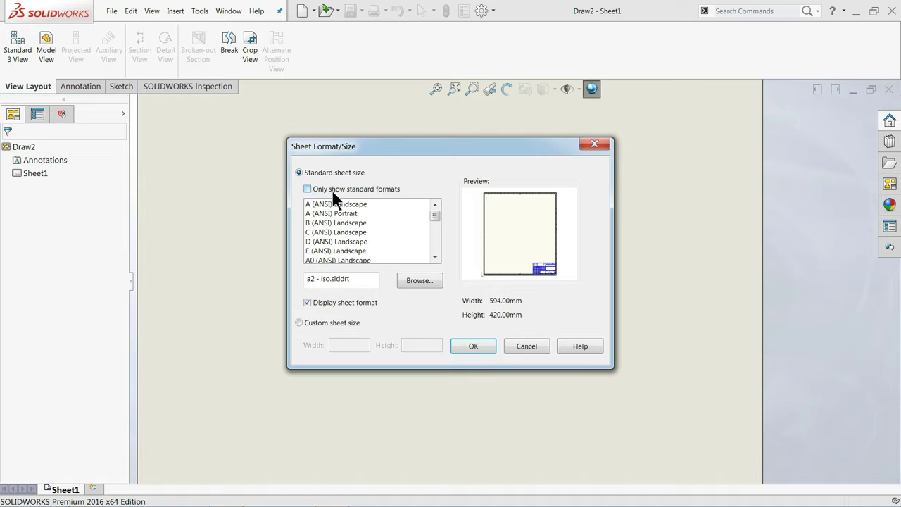
{"action": "mouse_move", "coordinate": [434, 216]}
{"action": "left_mouse_down"}
{"action": "mouse_move", "coordinate": [435, 248]}
{"action": "mouse_move", "coordinate": [438, 213]}
{"action": "left_mouse_up"}
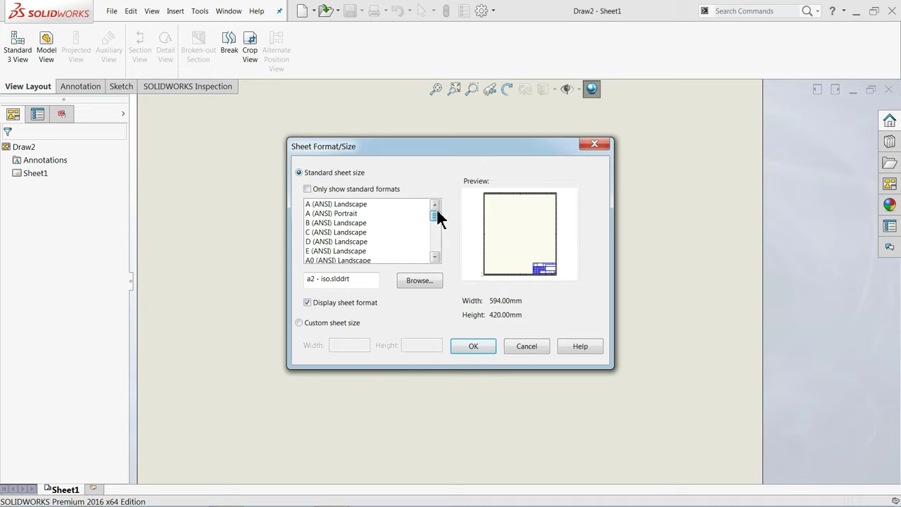
{"action": "left_click", "coordinate": [308, 189]}
{"action": "left_click", "coordinate": [314, 232]}
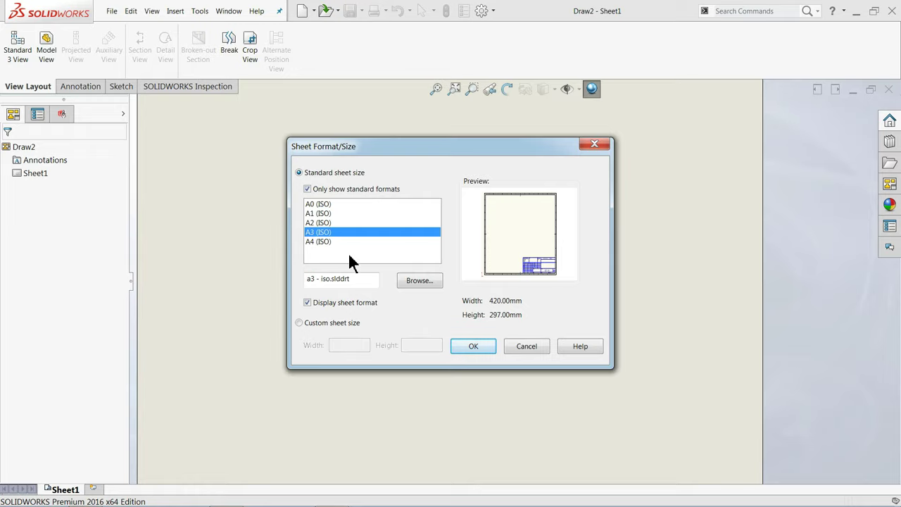
{"action": "left_click", "coordinate": [479, 350]}
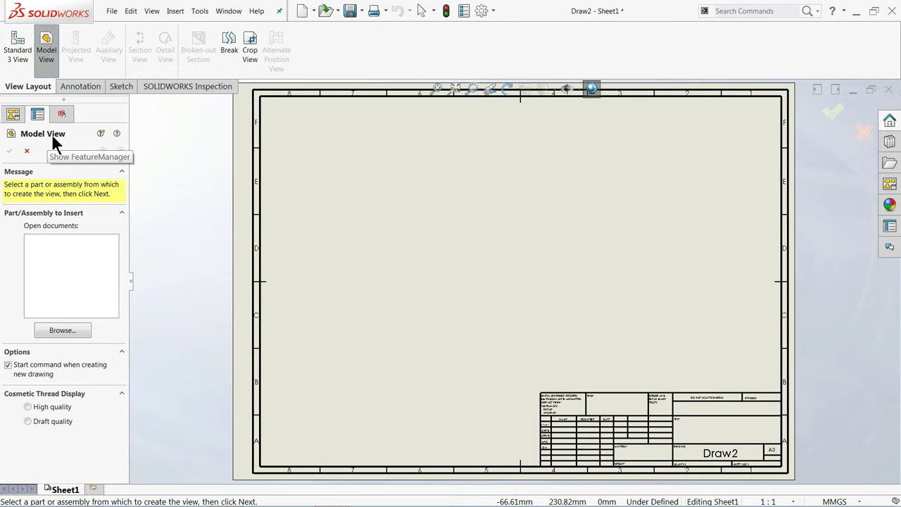
{"action": "left_click", "coordinate": [60, 330]}
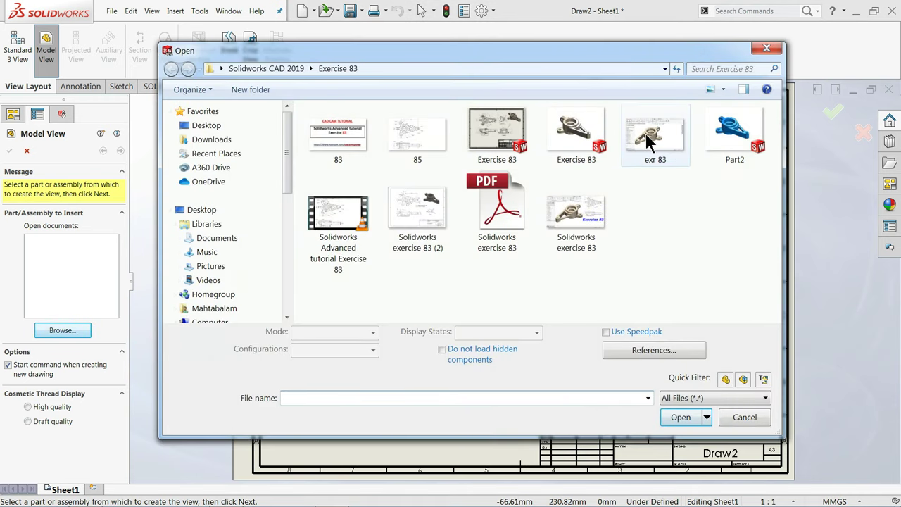
{"action": "left_click", "coordinate": [744, 417]}
{"action": "left_click", "coordinate": [27, 152]}
{"action": "left_click", "coordinate": [21, 60]}
{"action": "left_click", "coordinate": [49, 291]}
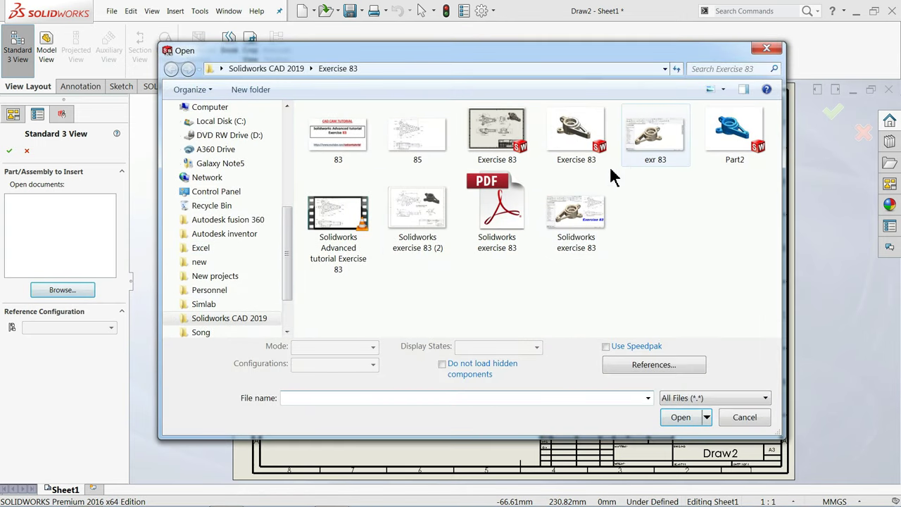
{"action": "left_click", "coordinate": [578, 148]}
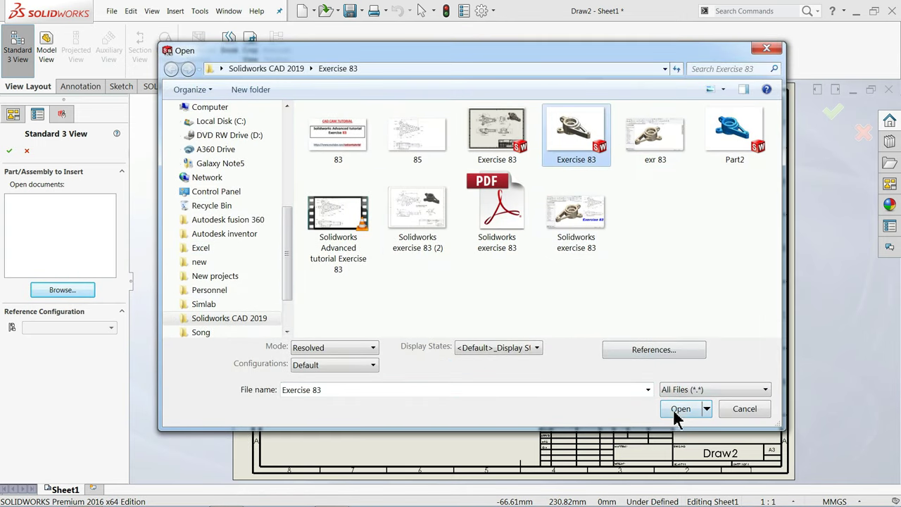
{"action": "left_click", "coordinate": [736, 410]}
{"action": "left_click", "coordinate": [28, 150]}
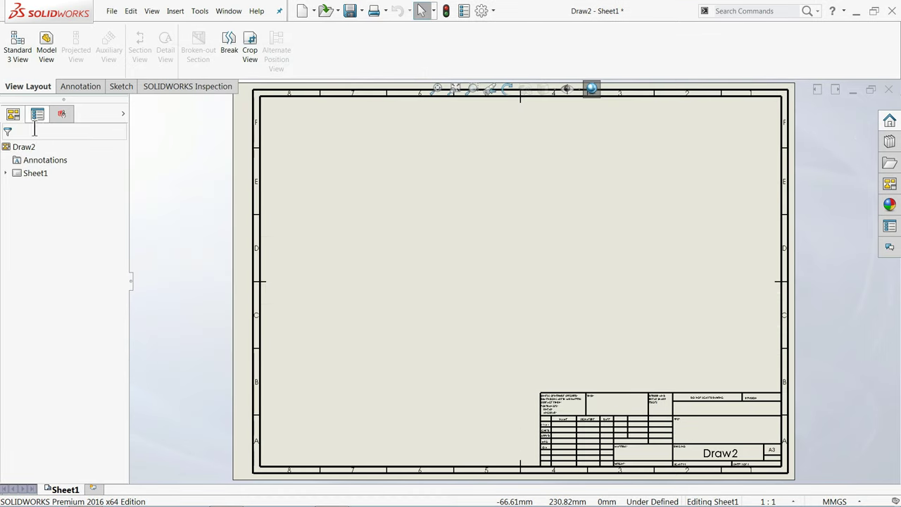
Insert a single model view of the Exercise 83 part and place it slightly below and left of the sheet's centre
{"action": "left_click", "coordinate": [46, 56]}
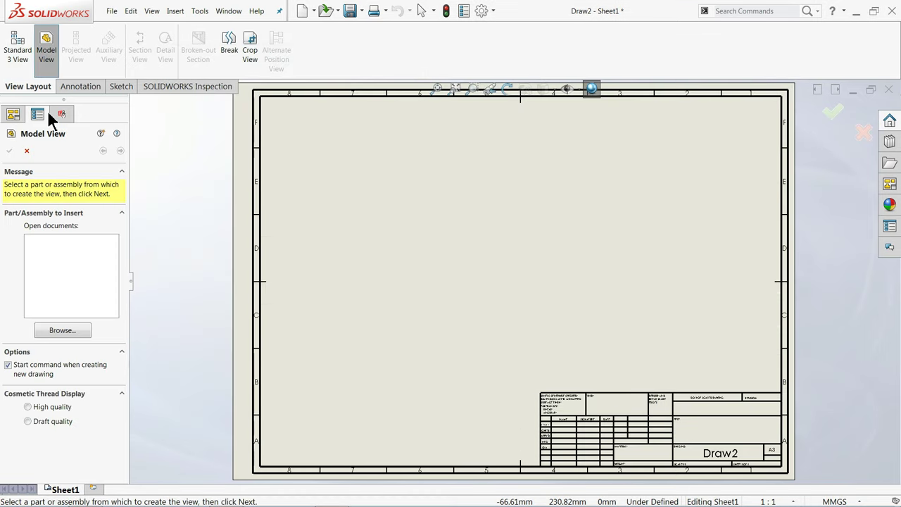
{"action": "left_click", "coordinate": [77, 331]}
{"action": "left_click", "coordinate": [572, 149]}
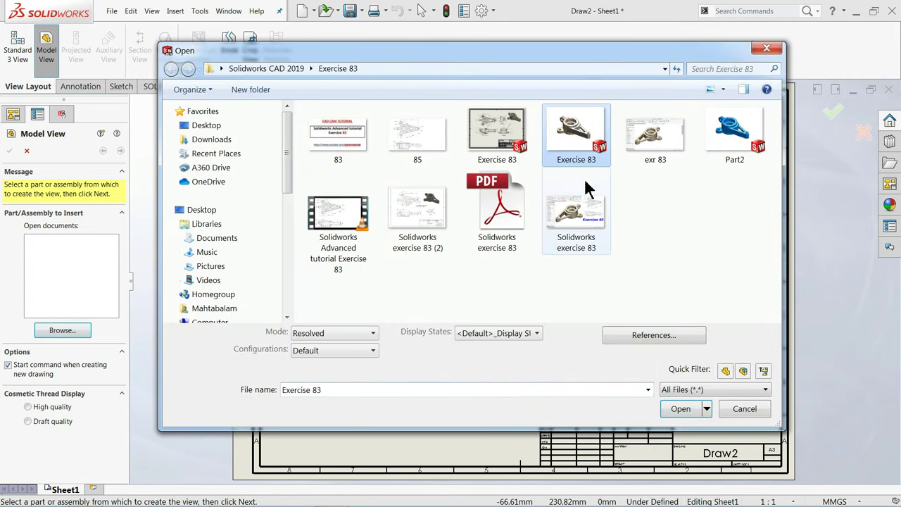
{"action": "left_click", "coordinate": [680, 409]}
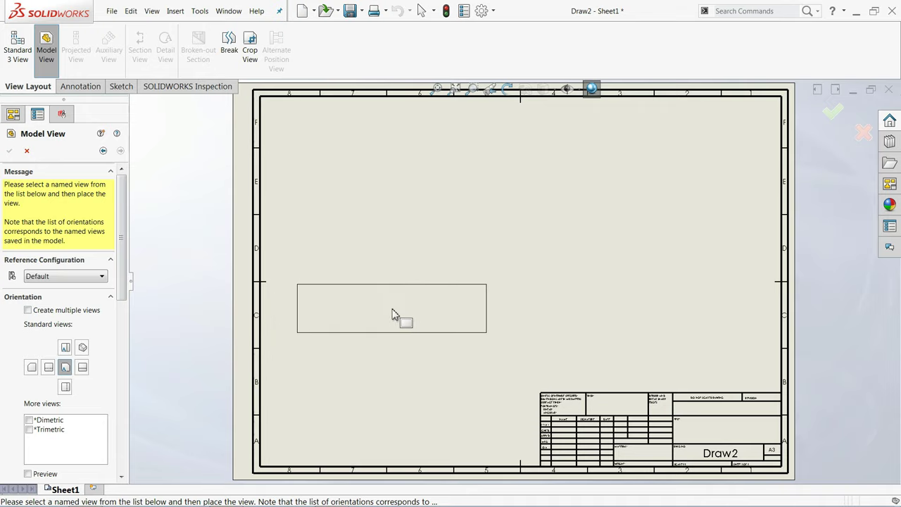
{"action": "left_click", "coordinate": [431, 307]}
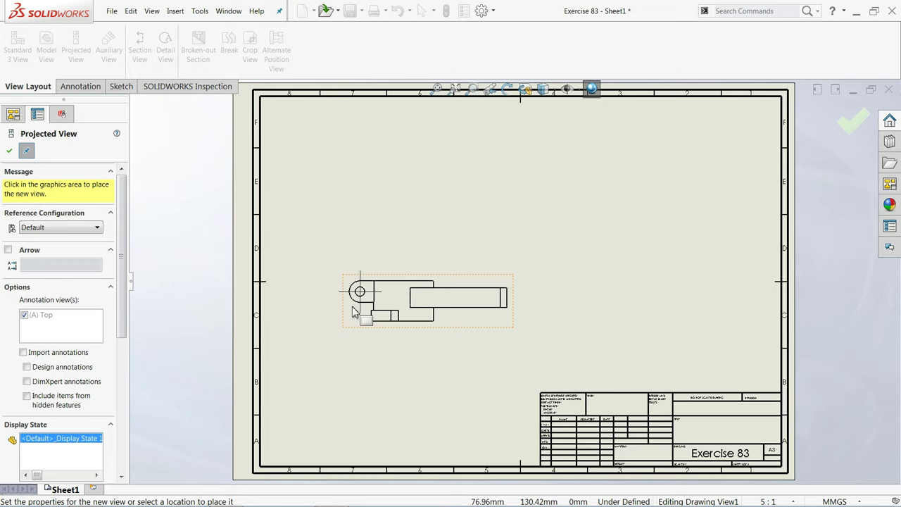
{"action": "left_click", "coordinate": [9, 150]}
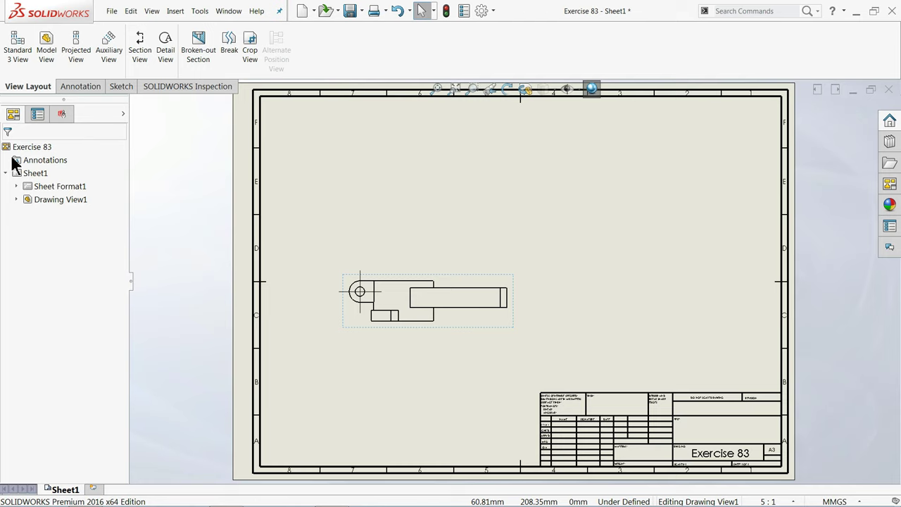
Set the display style of the placed drawing view to Hidden Lines Visible
{"action": "left_click", "coordinate": [451, 324]}
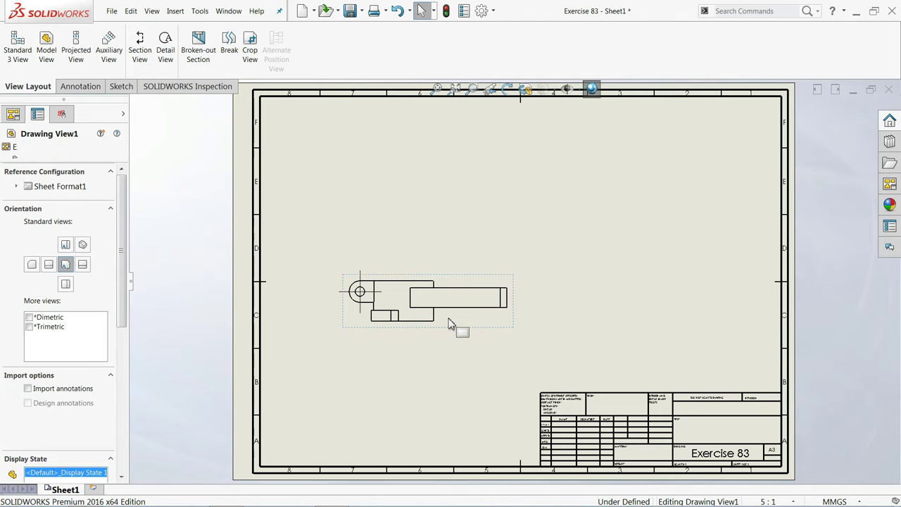
{"action": "scroll", "coordinate": [456, 321], "scroll_direction": "down", "scroll_amount": 1}
{"action": "scroll", "coordinate": [457, 322], "scroll_direction": "down", "scroll_amount": 2}
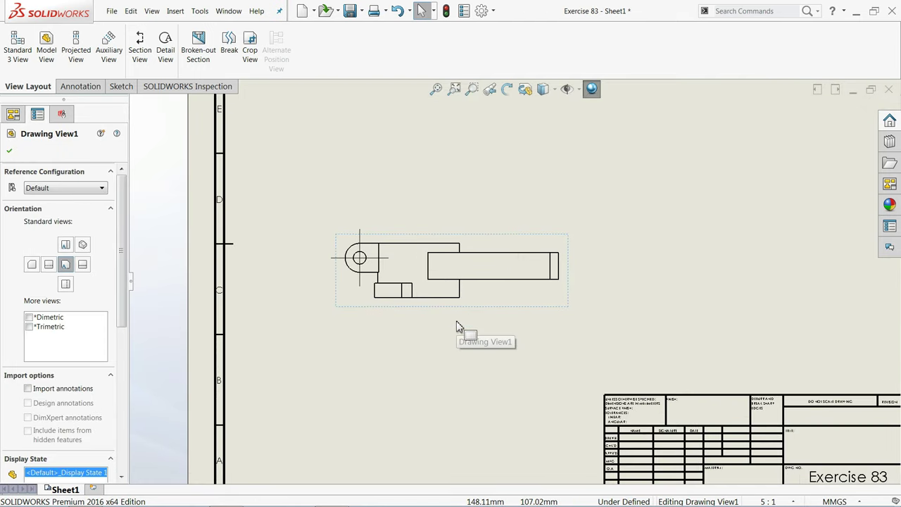
{"action": "scroll", "coordinate": [461, 306], "scroll_direction": "up", "scroll_amount": 2}
{"action": "scroll", "coordinate": [458, 299], "scroll_direction": "down", "scroll_amount": 1}
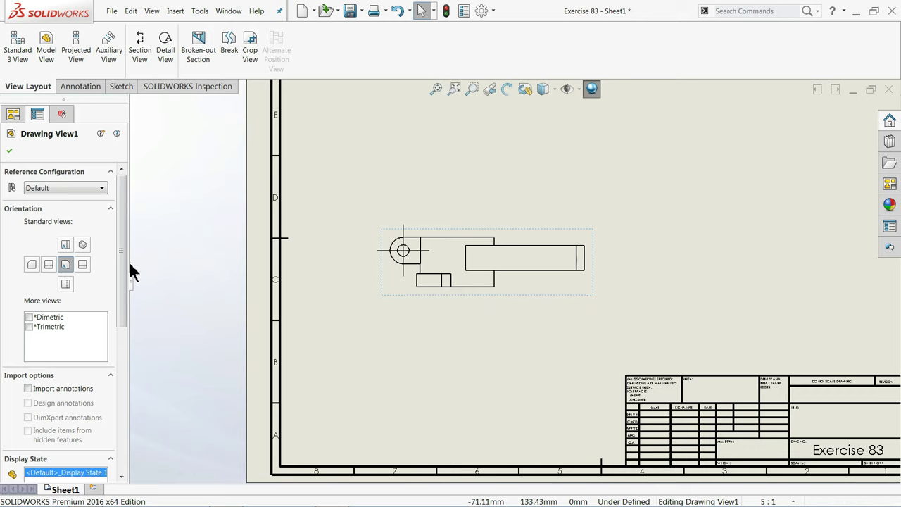
{"action": "left_click_drag", "start_coordinate": [122, 272], "coordinate": [115, 402]}
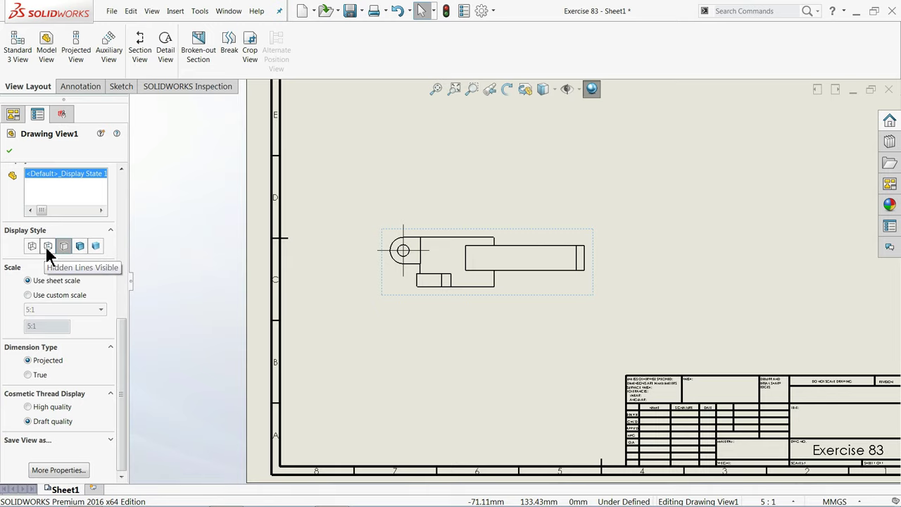
{"action": "left_click", "coordinate": [47, 245]}
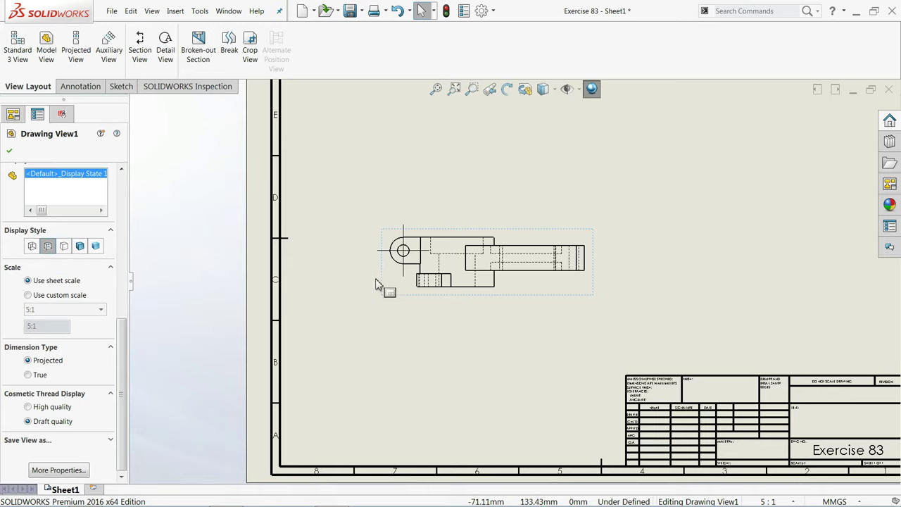
{"action": "scroll", "coordinate": [528, 274], "scroll_direction": "down", "scroll_amount": 2}
{"action": "scroll", "coordinate": [512, 273], "scroll_direction": "down", "scroll_amount": 1}
{"action": "scroll", "coordinate": [519, 302], "scroll_direction": "up", "scroll_amount": 2}
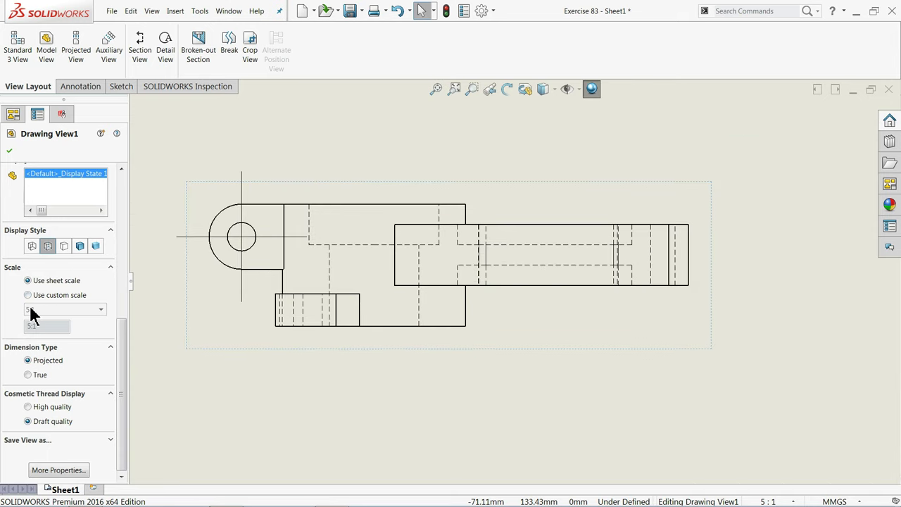
{"action": "scroll", "coordinate": [372, 296], "scroll_direction": "up", "scroll_amount": 3}
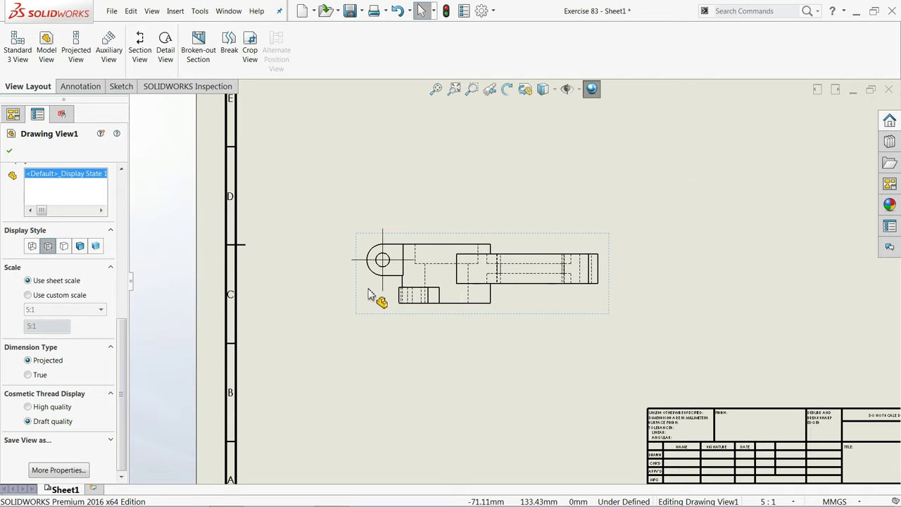
Switch the drawing view to a custom scale of 10:1
{"action": "left_click", "coordinate": [40, 296]}
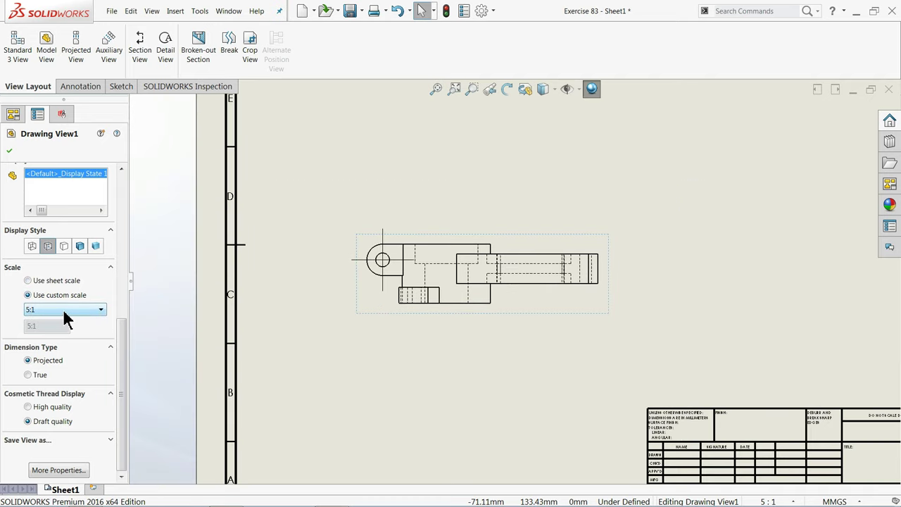
{"action": "left_click", "coordinate": [63, 312]}
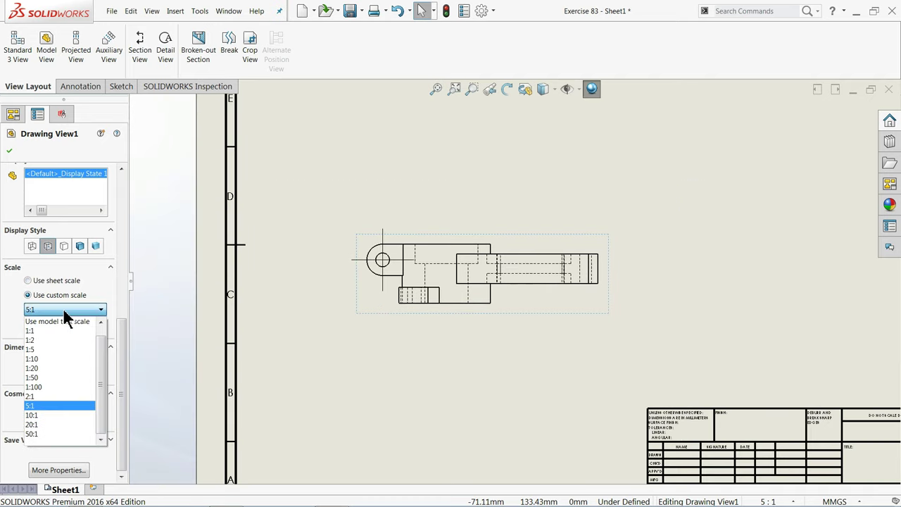
{"action": "left_click", "coordinate": [38, 412]}
{"action": "scroll", "coordinate": [436, 317], "scroll_direction": "up", "scroll_amount": 3}
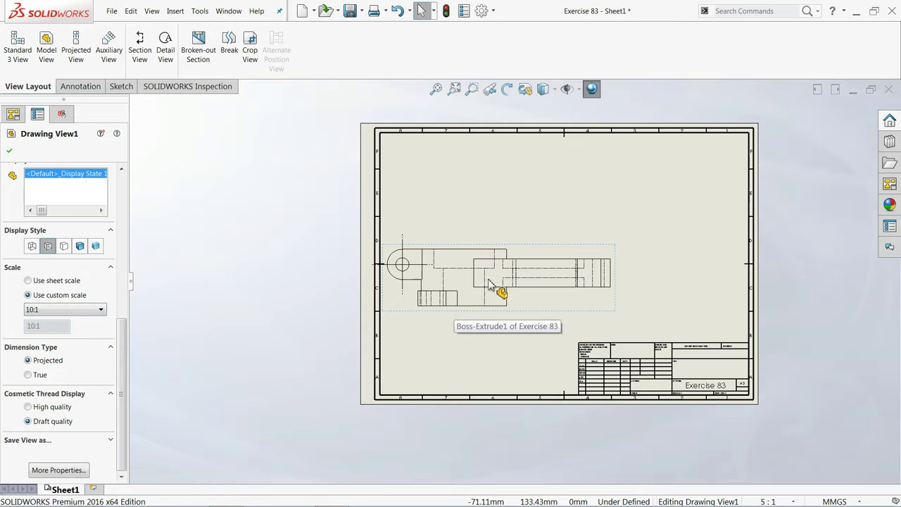
{"action": "scroll", "coordinate": [498, 290], "scroll_direction": "down", "scroll_amount": 1}
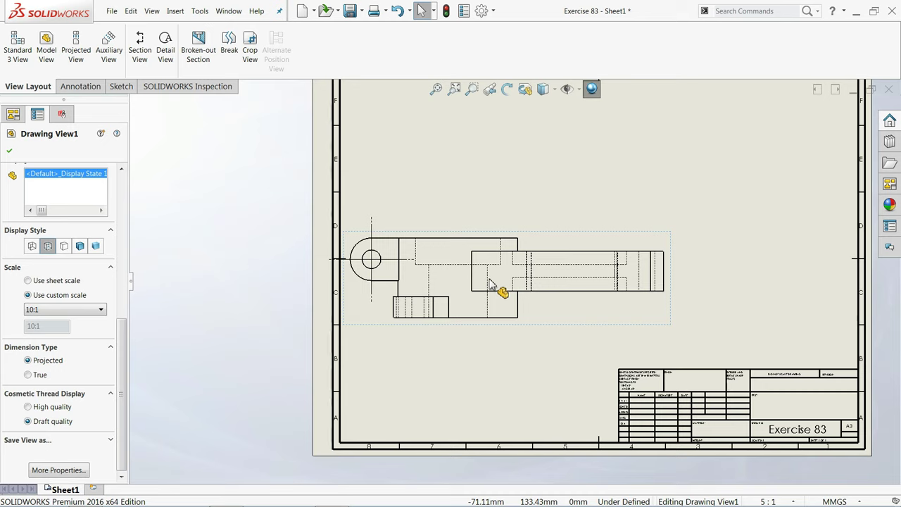
Change the drawing view's custom scale to a user-defined value of 6:1
{"action": "left_click", "coordinate": [49, 311]}
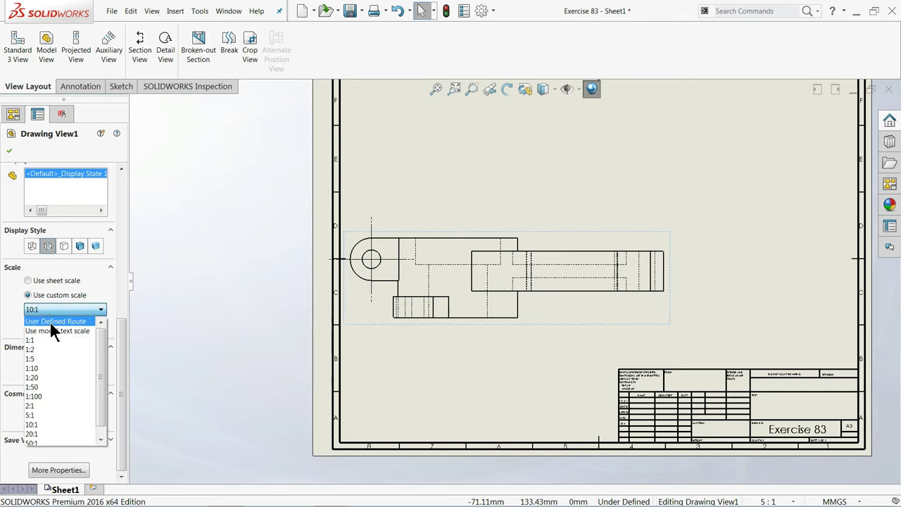
{"action": "left_click", "coordinate": [69, 323]}
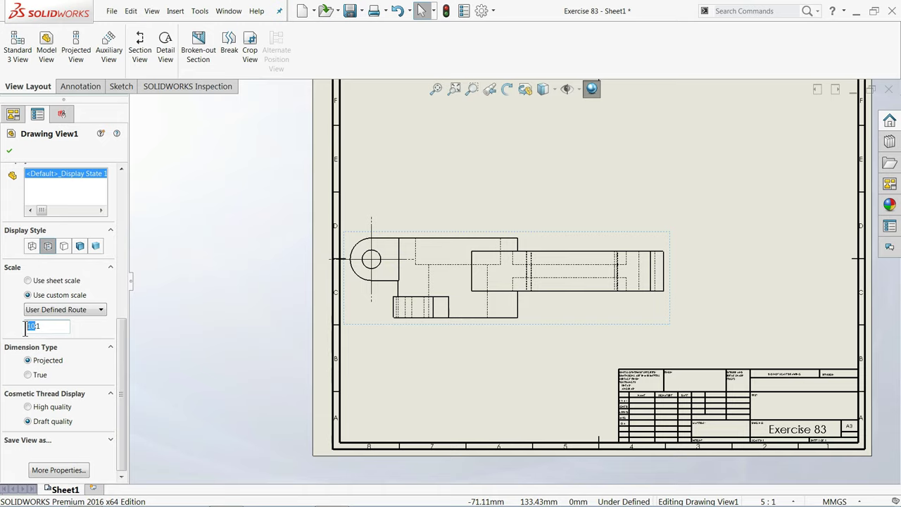
{"action": "type", "text": "8f"}
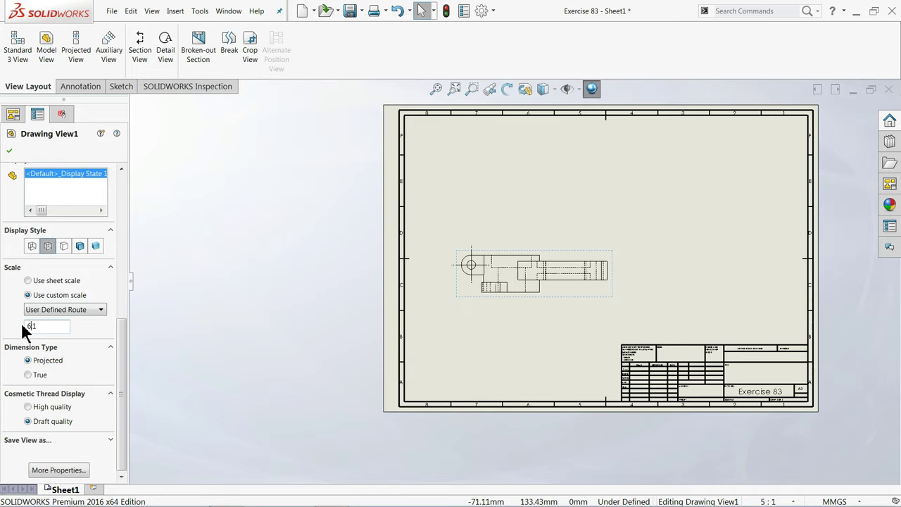
Accept the settings of the placed drawing view and deselect it
{"action": "scroll", "coordinate": [715, 203], "scroll_direction": "down", "scroll_amount": 2}
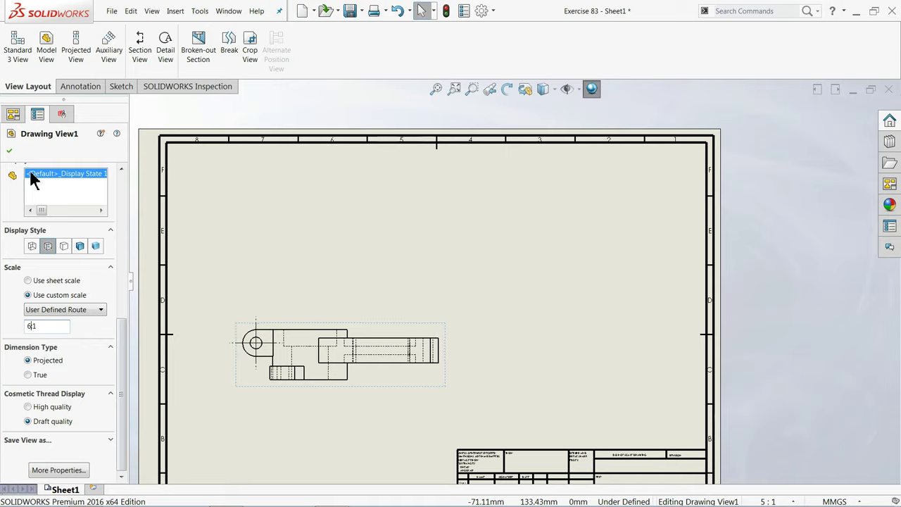
{"action": "left_click", "coordinate": [10, 151]}
{"action": "scroll", "coordinate": [301, 337], "scroll_direction": "down", "scroll_amount": 1}
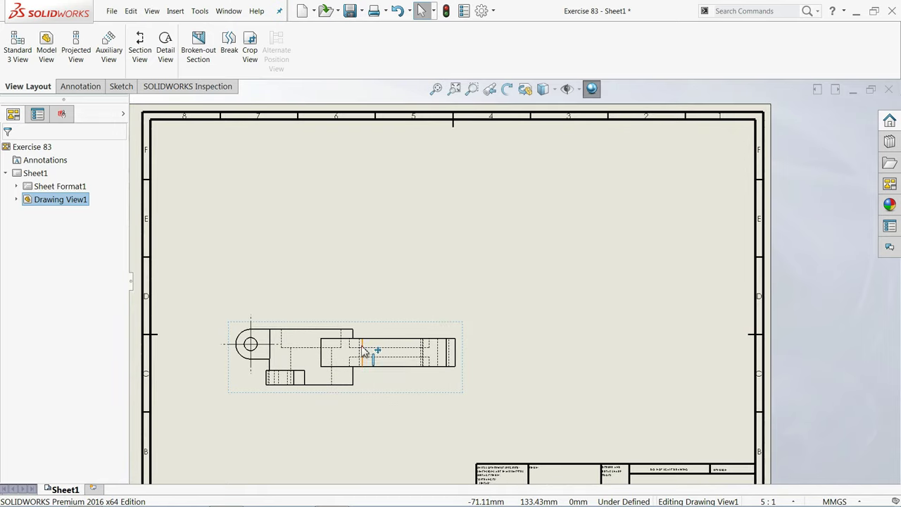
{"action": "middle_click_drag", "start_coordinate": [472, 344], "coordinate": [630, 274]}
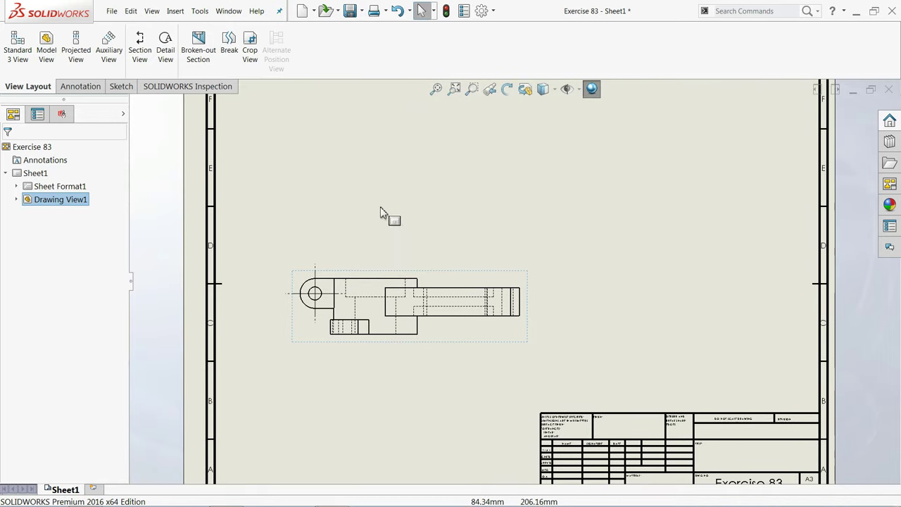
{"action": "left_click", "coordinate": [346, 188]}
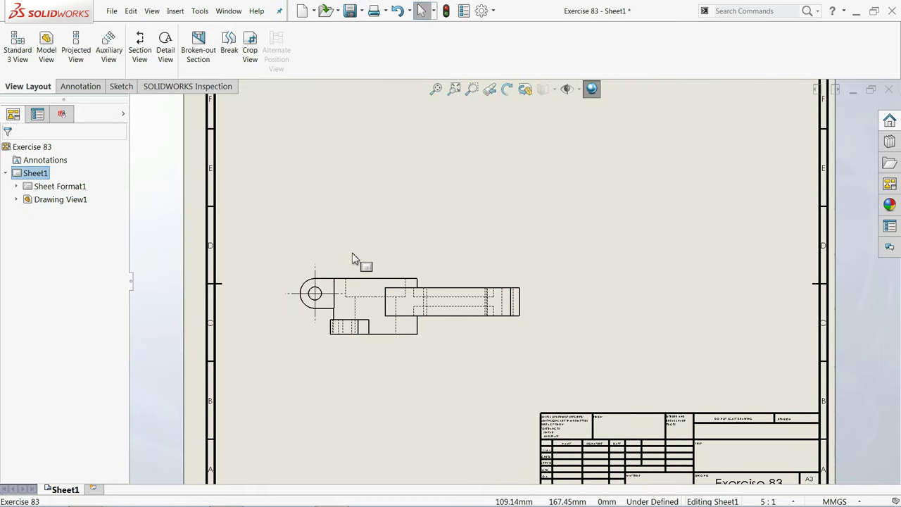
Project a top view directly above the front view and an isometric view diagonally up from it
{"action": "left_click", "coordinate": [76, 53]}
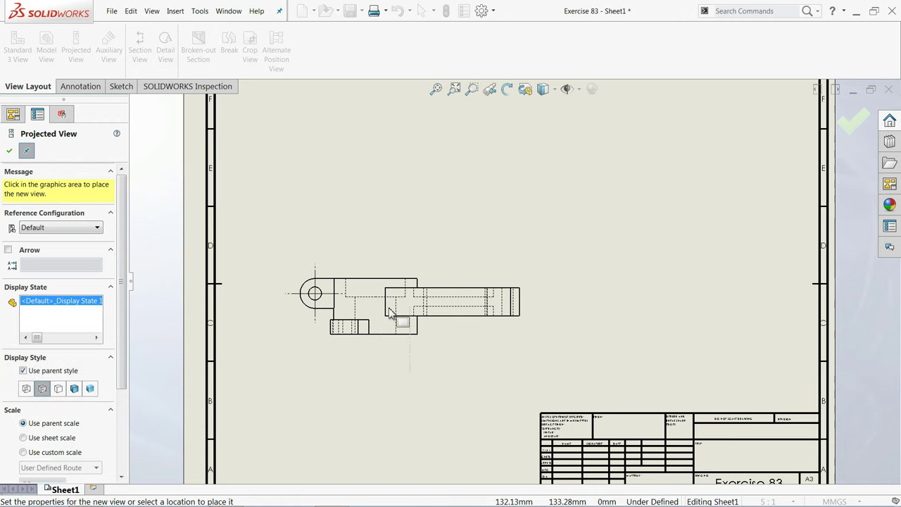
{"action": "left_click", "coordinate": [406, 174]}
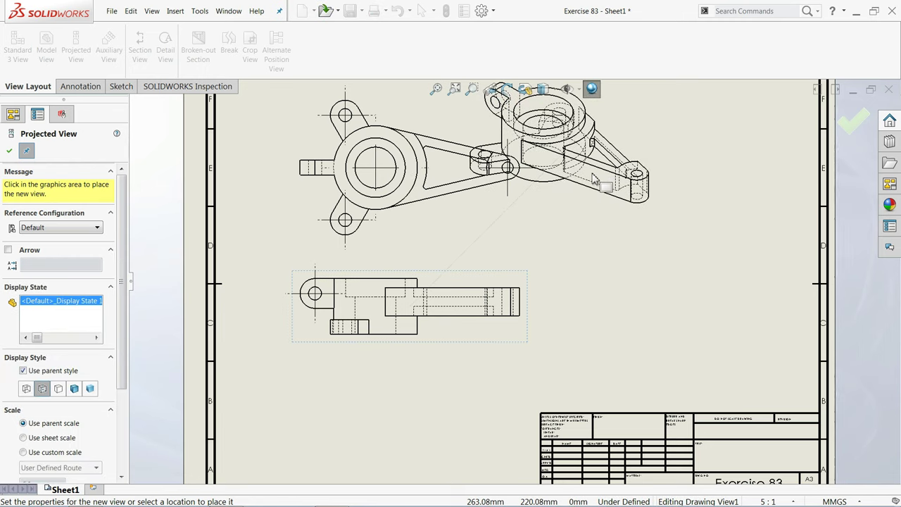
{"action": "left_click", "coordinate": [594, 179]}
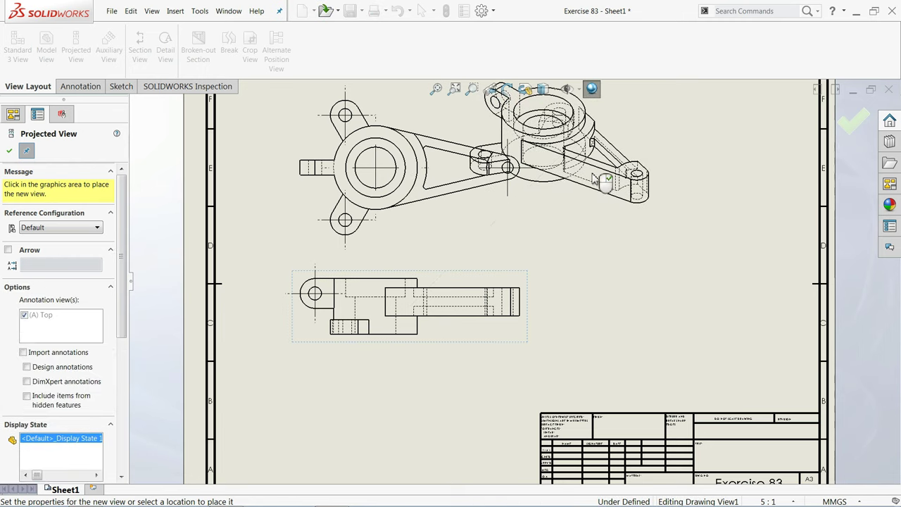
{"action": "left_click", "coordinate": [9, 151]}
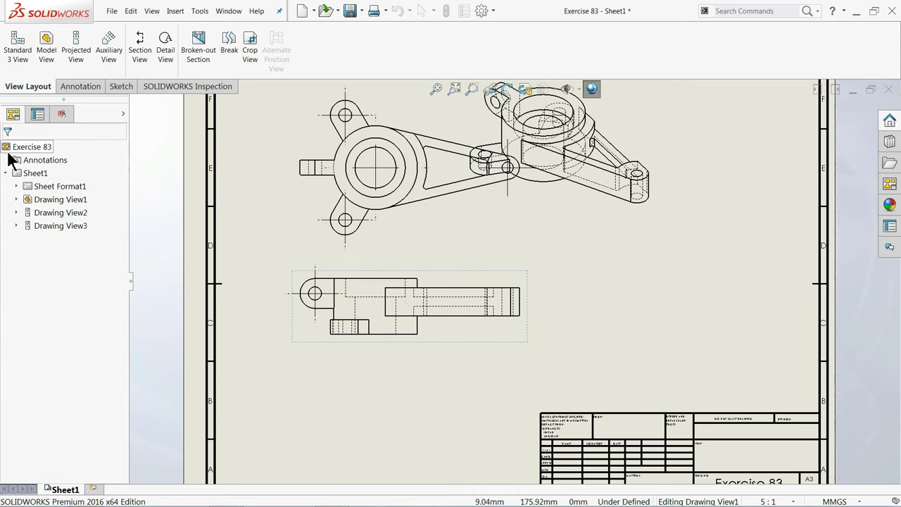
Move the isometric view away from the top view into the sheet's upper-right area
{"action": "left_click", "coordinate": [590, 207]}
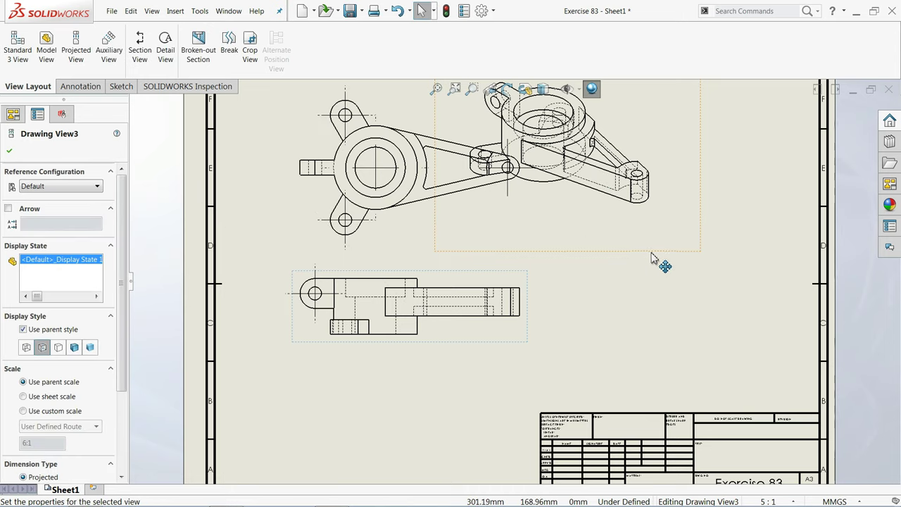
{"action": "left_click_drag", "start_coordinate": [652, 258], "coordinate": [800, 267]}
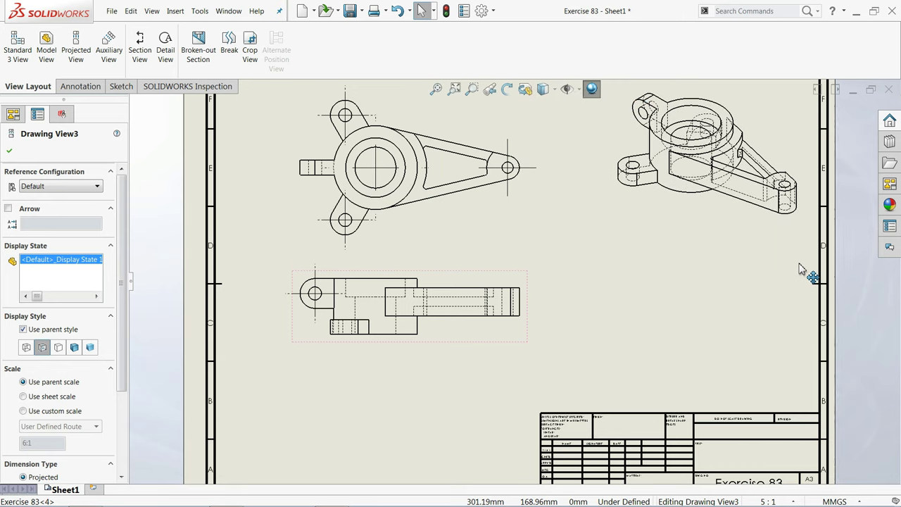
{"action": "key", "text": "f"}
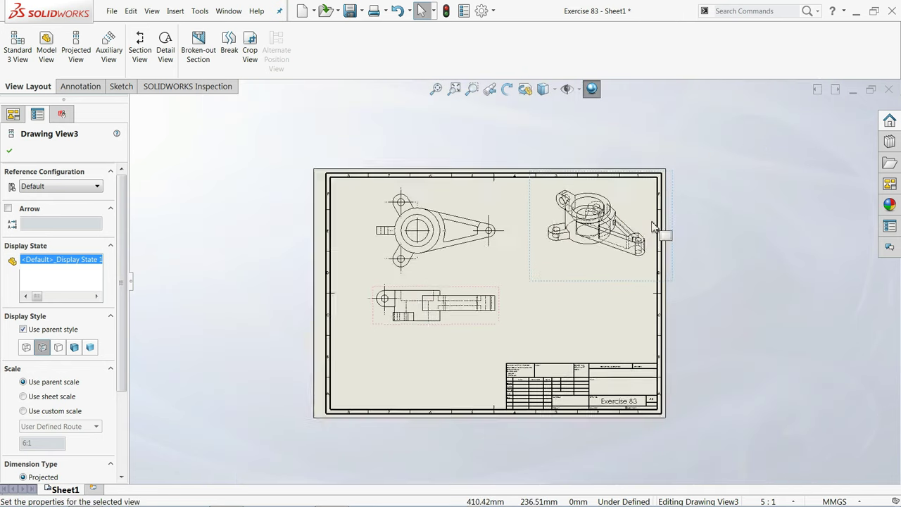
Set the isometric view's display style to Shaded With Edges in high quality
{"action": "scroll", "coordinate": [620, 231], "scroll_direction": "down", "scroll_amount": 5}
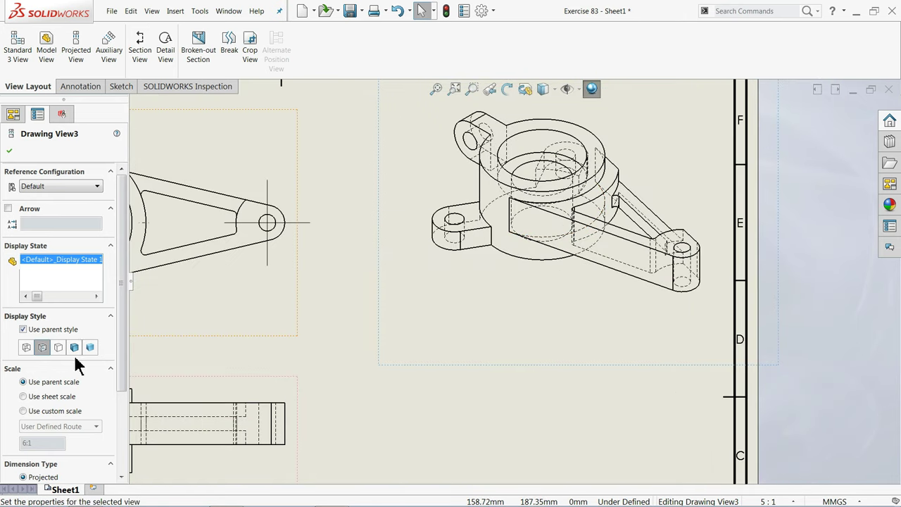
{"action": "left_click", "coordinate": [74, 348]}
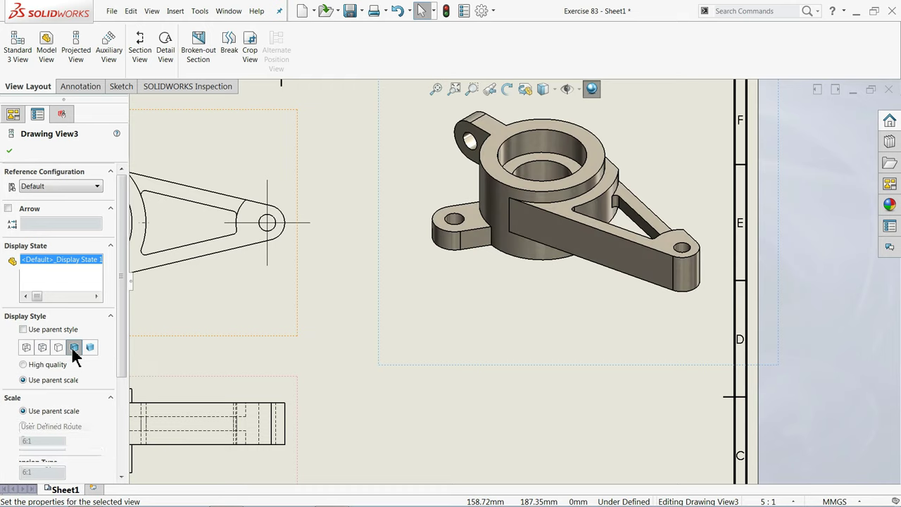
{"action": "left_click_drag", "start_coordinate": [126, 274], "coordinate": [125, 340]}
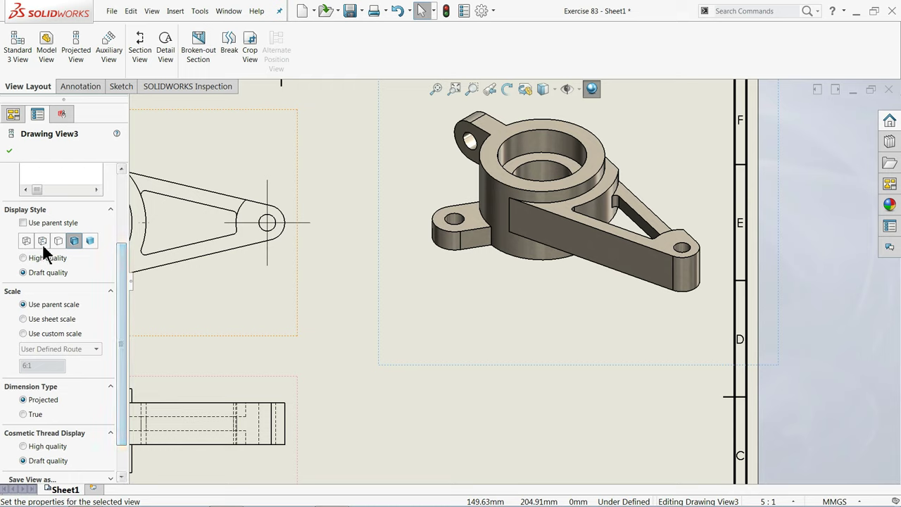
{"action": "left_click", "coordinate": [32, 258]}
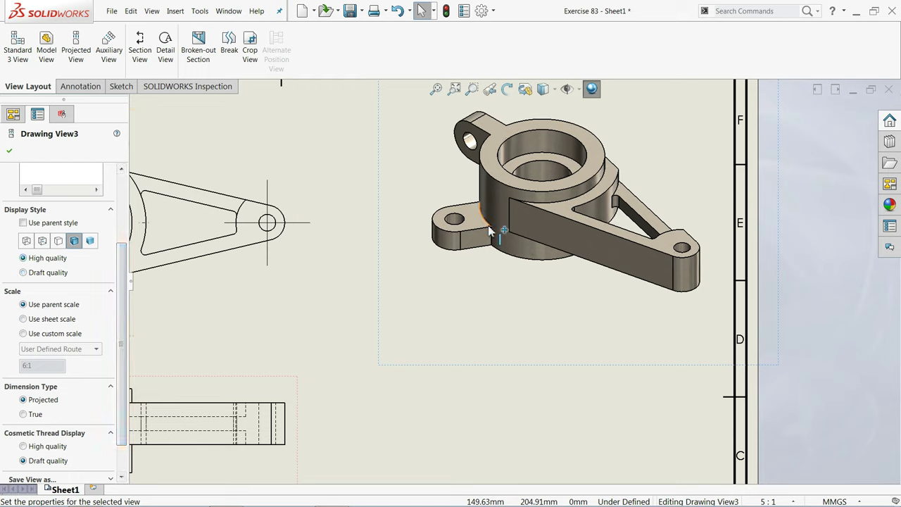
Switch the isometric view to a user-defined custom scale of 6:1 and accept its settings
{"action": "left_click_drag", "start_coordinate": [121, 277], "coordinate": [120, 323]}
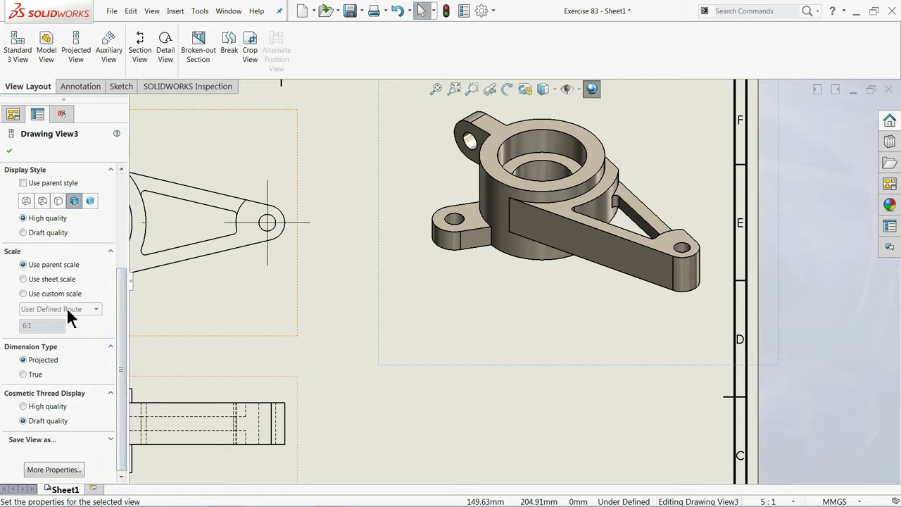
{"action": "left_click", "coordinate": [23, 295]}
{"action": "left_click", "coordinate": [55, 319]}
{"action": "left_click", "coordinate": [54, 314]}
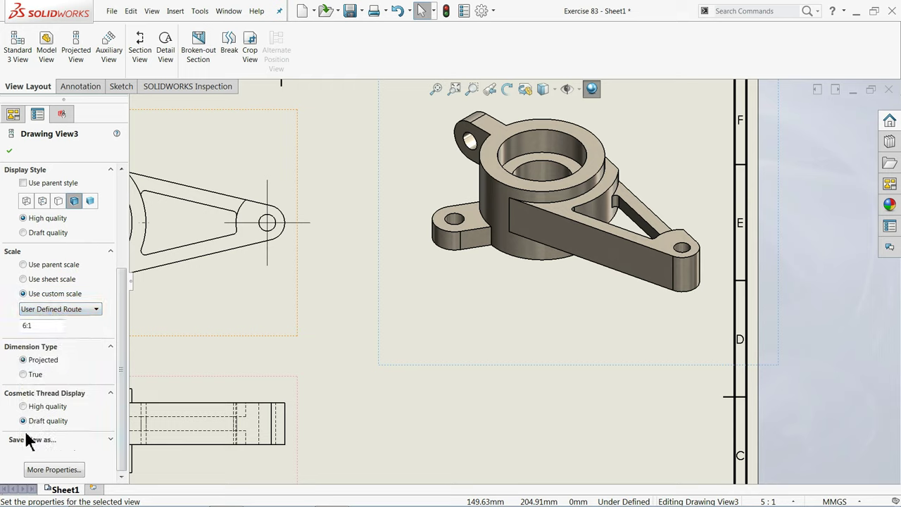
{"action": "left_click_drag", "start_coordinate": [121, 378], "coordinate": [119, 246]}
{"action": "left_click", "coordinate": [10, 151]}
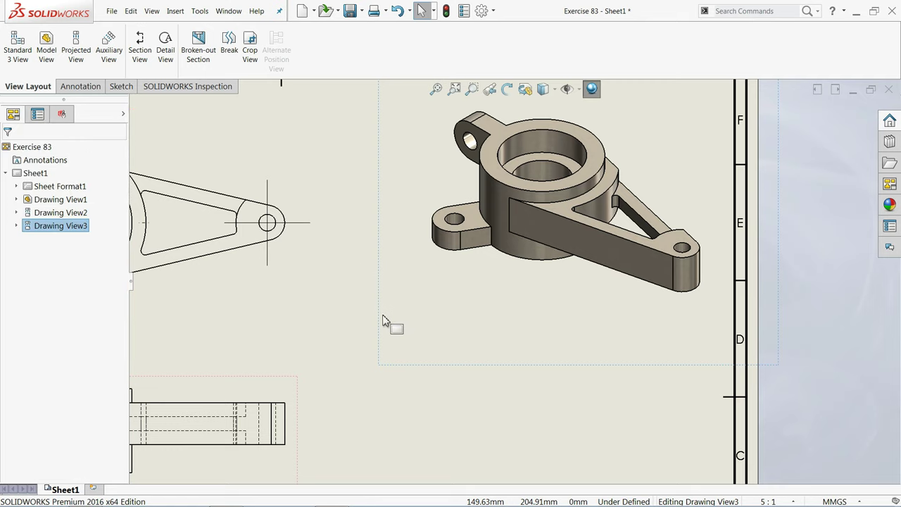
{"action": "scroll", "coordinate": [442, 352], "scroll_direction": "up", "scroll_amount": 3}
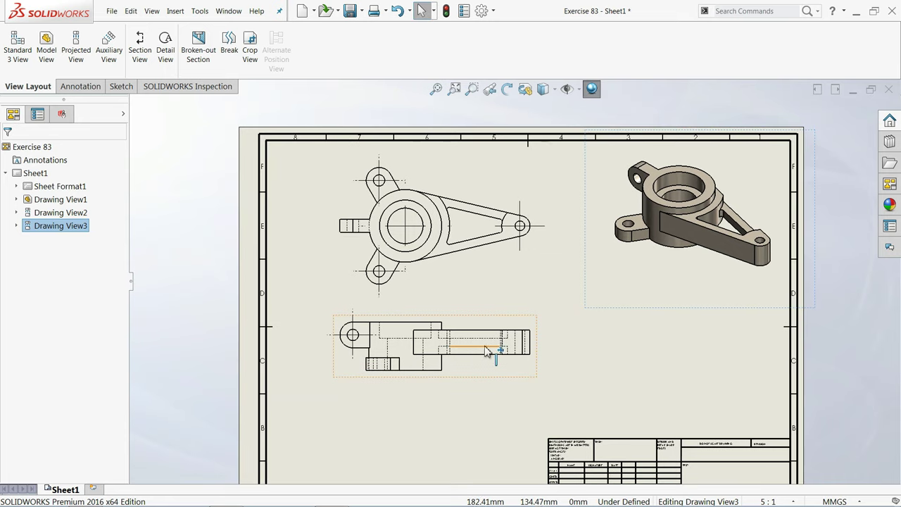
{"action": "scroll", "coordinate": [488, 347], "scroll_direction": "down", "scroll_amount": 3}
{"action": "scroll", "coordinate": [481, 365], "scroll_direction": "down", "scroll_amount": 1}
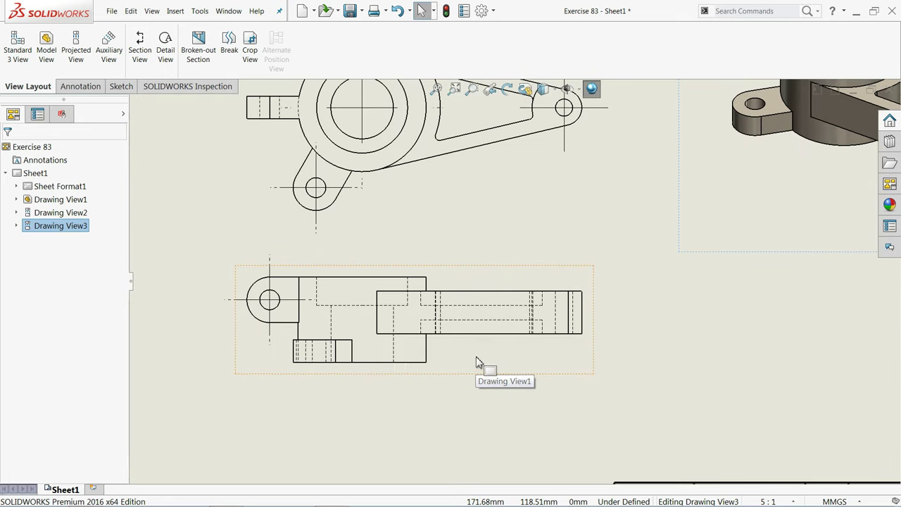
{"action": "left_click", "coordinate": [436, 372]}
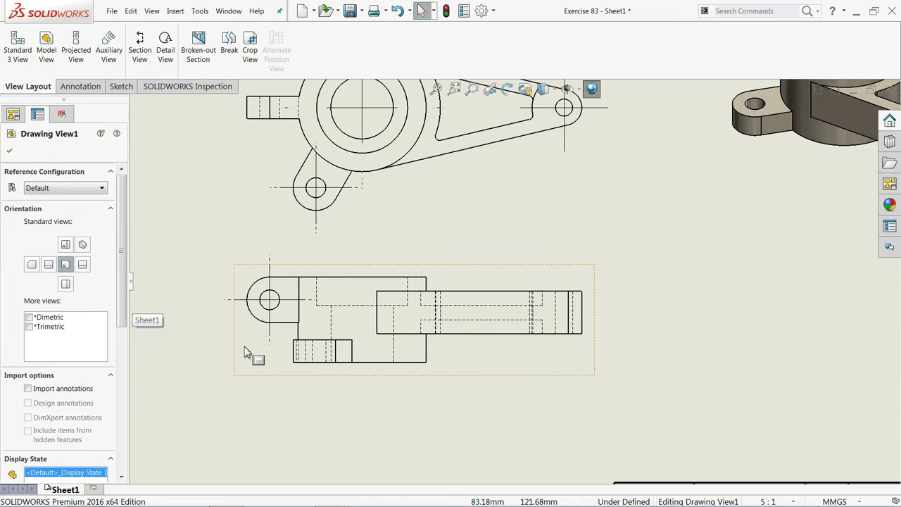
{"action": "left_click", "coordinate": [14, 155]}
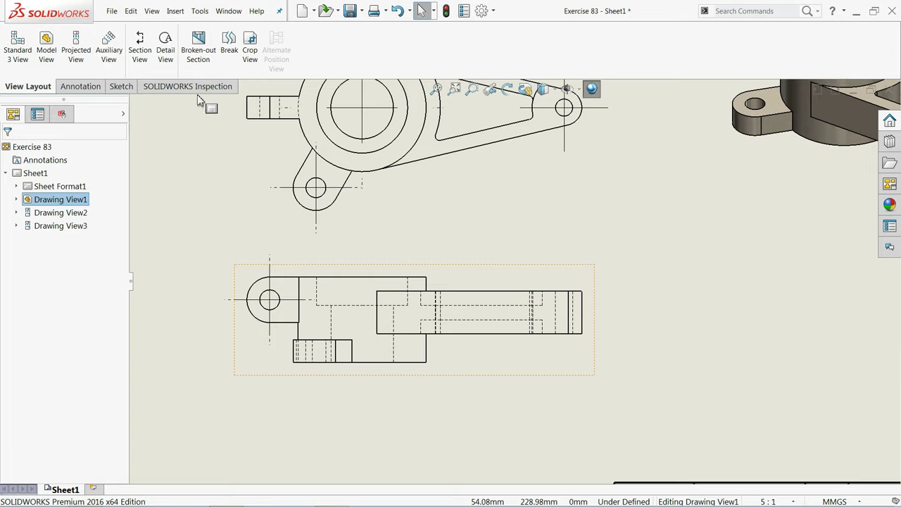
{"action": "left_click", "coordinate": [141, 62]}
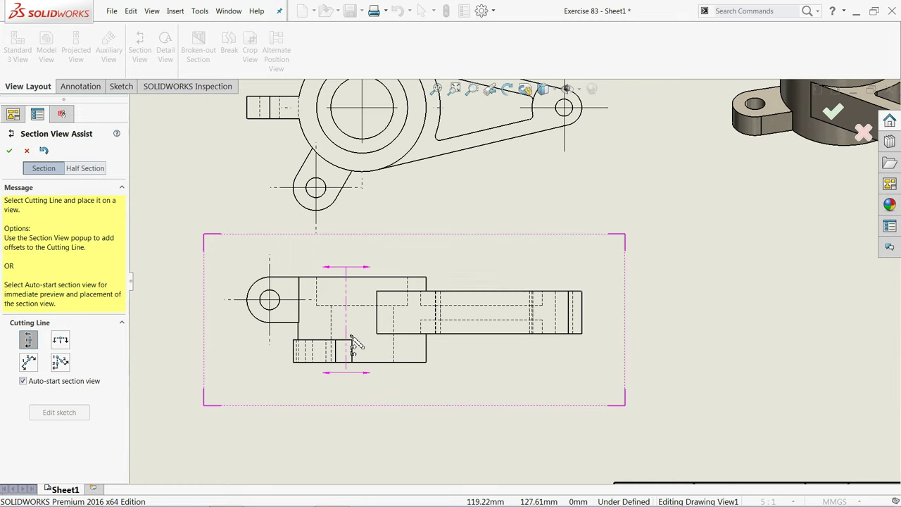
{"action": "scroll", "coordinate": [380, 336], "scroll_direction": "down", "scroll_amount": 3}
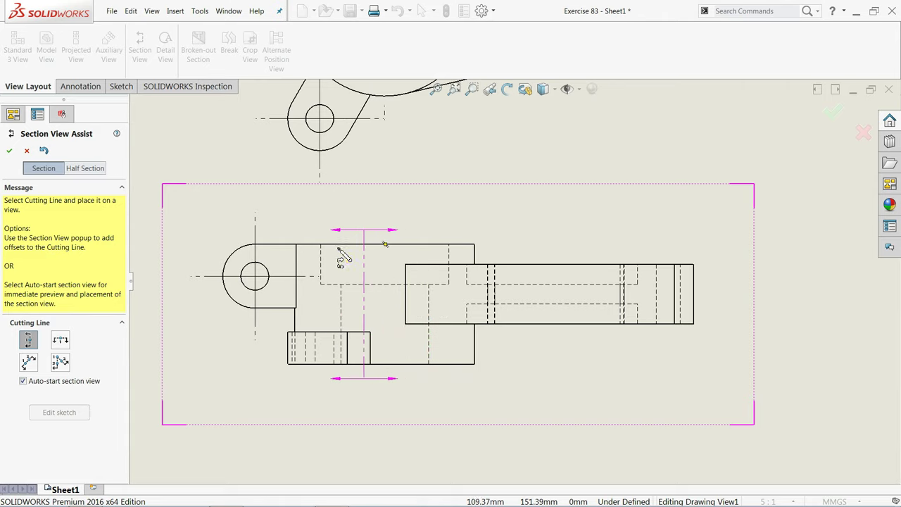
{"action": "left_click", "coordinate": [27, 151]}
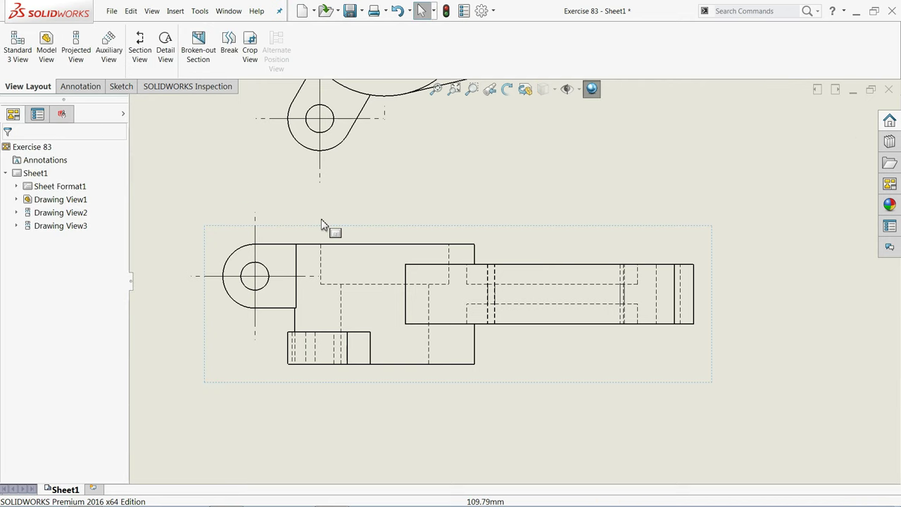
Insert a vertical centerline between the two hidden edges of the larger upper bore in the front view
{"action": "scroll", "coordinate": [422, 267], "scroll_direction": "up", "scroll_amount": 3}
{"action": "scroll", "coordinate": [617, 177], "scroll_direction": "down", "scroll_amount": 4}
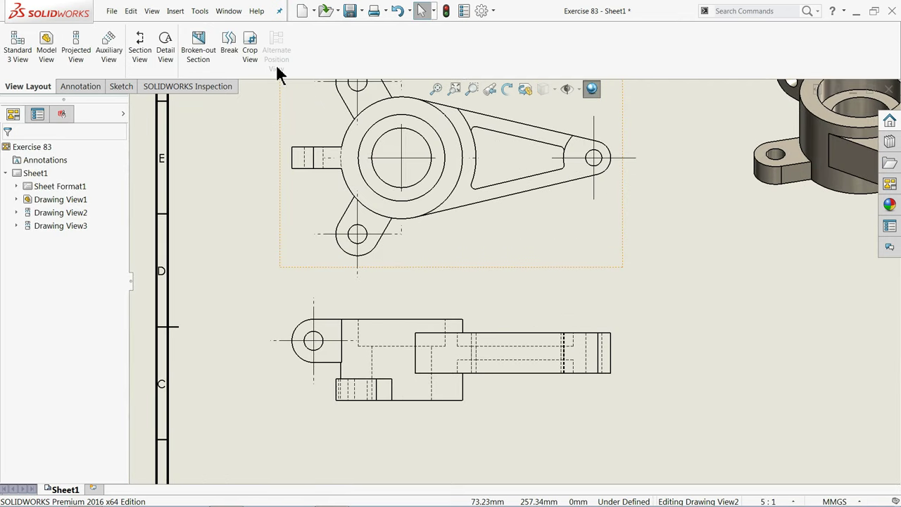
{"action": "left_click", "coordinate": [82, 86]}
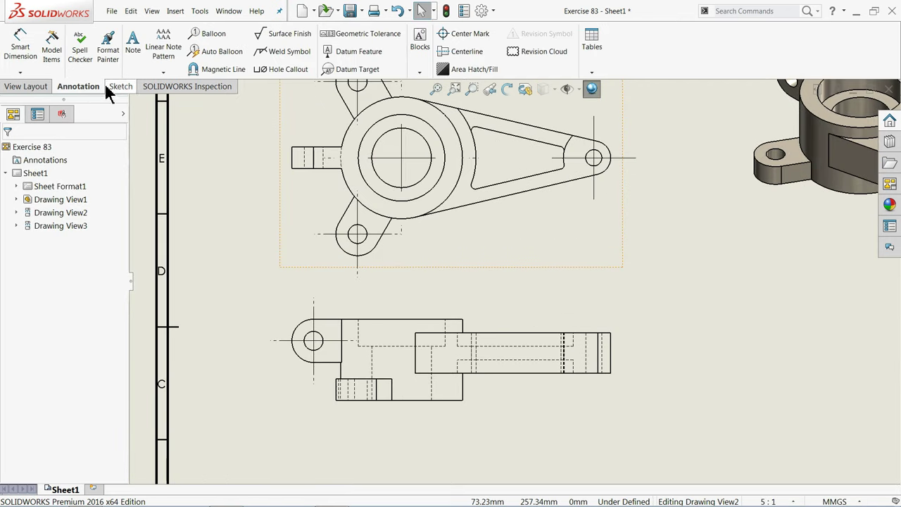
{"action": "left_click", "coordinate": [461, 55]}
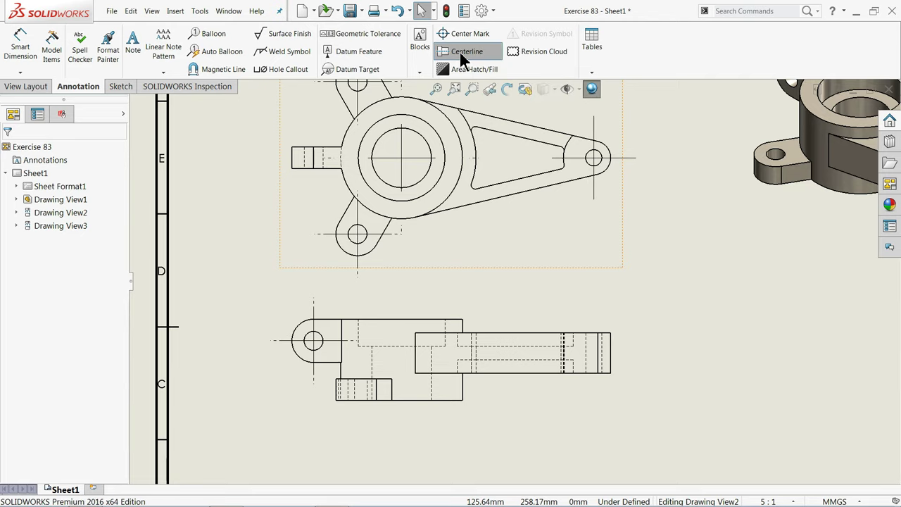
{"action": "scroll", "coordinate": [420, 363], "scroll_direction": "down", "scroll_amount": 3}
{"action": "scroll", "coordinate": [475, 325], "scroll_direction": "down", "scroll_amount": 2}
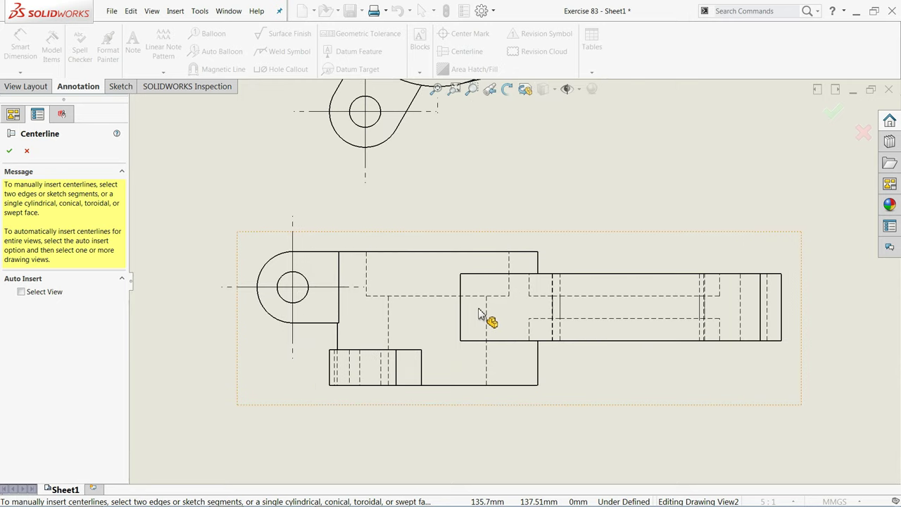
{"action": "scroll", "coordinate": [513, 297], "scroll_direction": "down", "scroll_amount": 2}
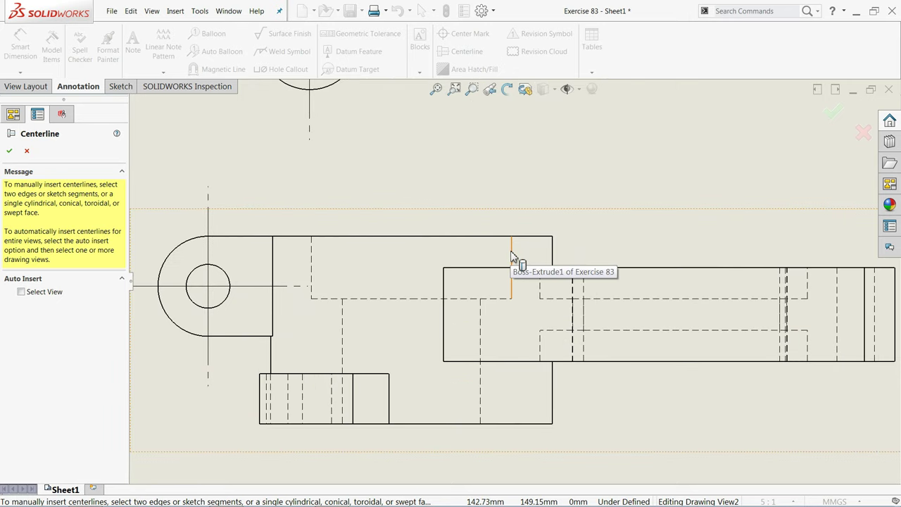
{"action": "left_click", "coordinate": [512, 255]}
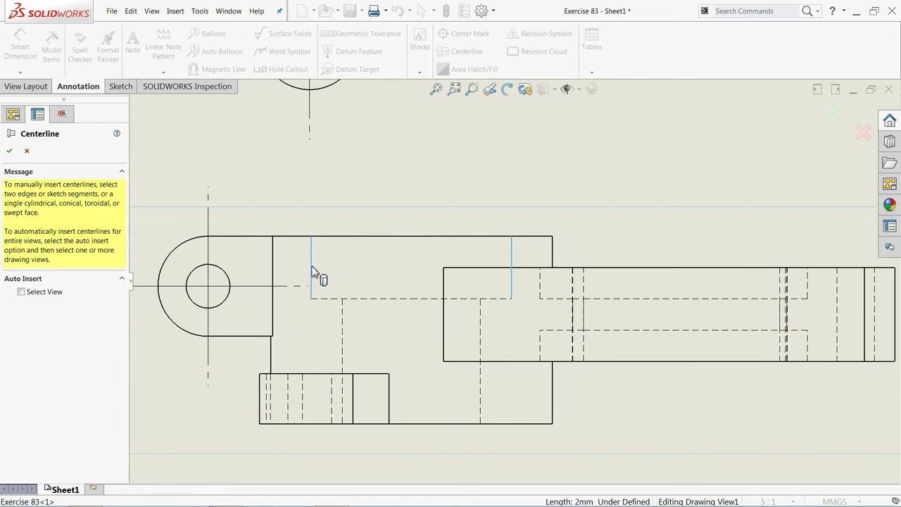
{"action": "left_click", "coordinate": [412, 311]}
Extend the centerline's lower end down to the hub's bottom edge in the front view and finish the Centerline command
{"action": "left_click_drag", "start_coordinate": [411, 309], "coordinate": [411, 417]}
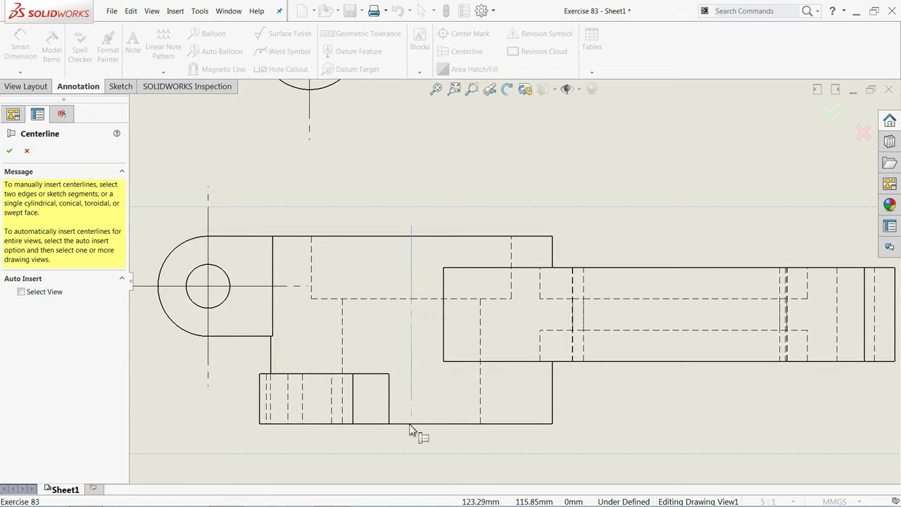
{"action": "scroll", "coordinate": [438, 288], "scroll_direction": "up", "scroll_amount": 3}
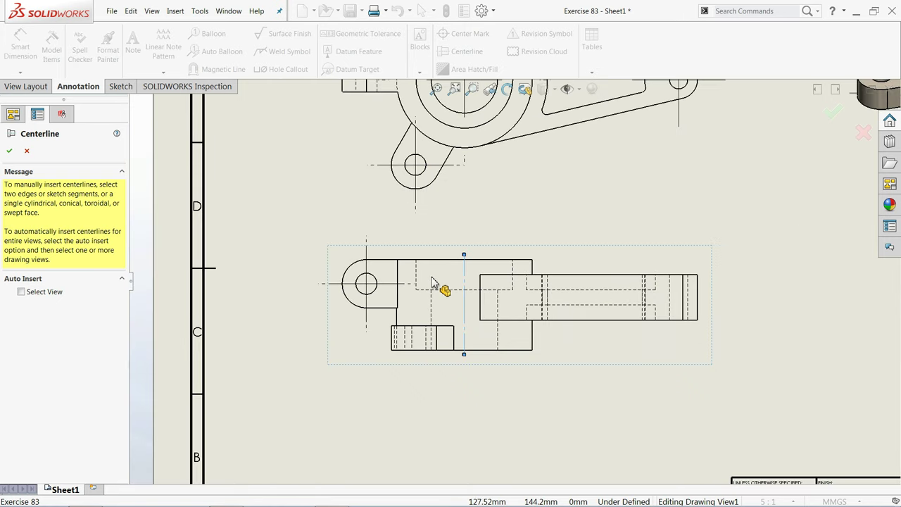
{"action": "scroll", "coordinate": [442, 282], "scroll_direction": "up", "scroll_amount": 2}
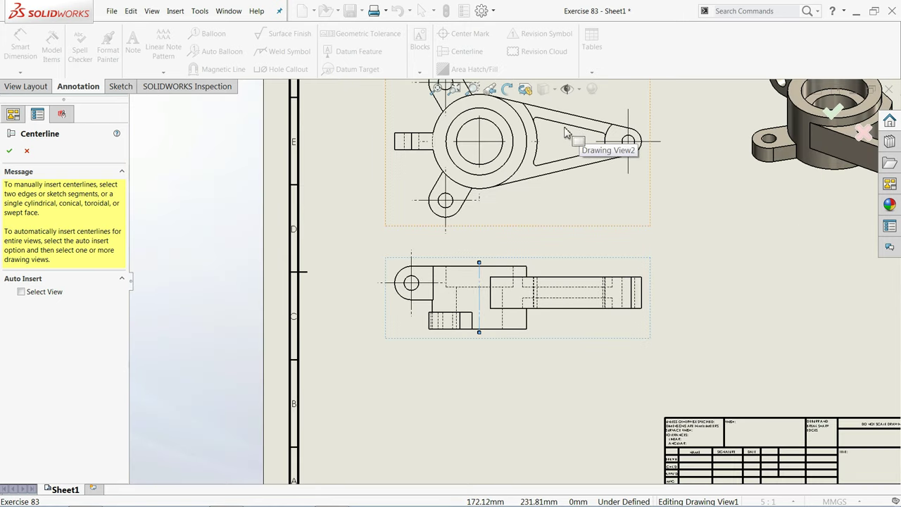
{"action": "key", "text": "f"}
{"action": "left_click", "coordinate": [10, 153]}
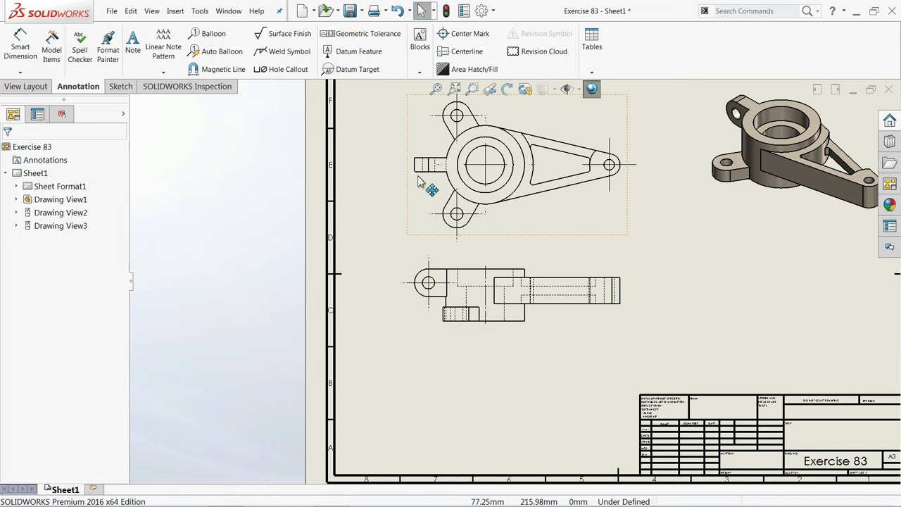
Create section view A-A with a vertical cutting line through the hub's center in the front view, placed beneath the isometric view
{"action": "scroll", "coordinate": [571, 298], "scroll_direction": "down", "scroll_amount": 4}
{"action": "scroll", "coordinate": [467, 280], "scroll_direction": "up", "scroll_amount": 1}
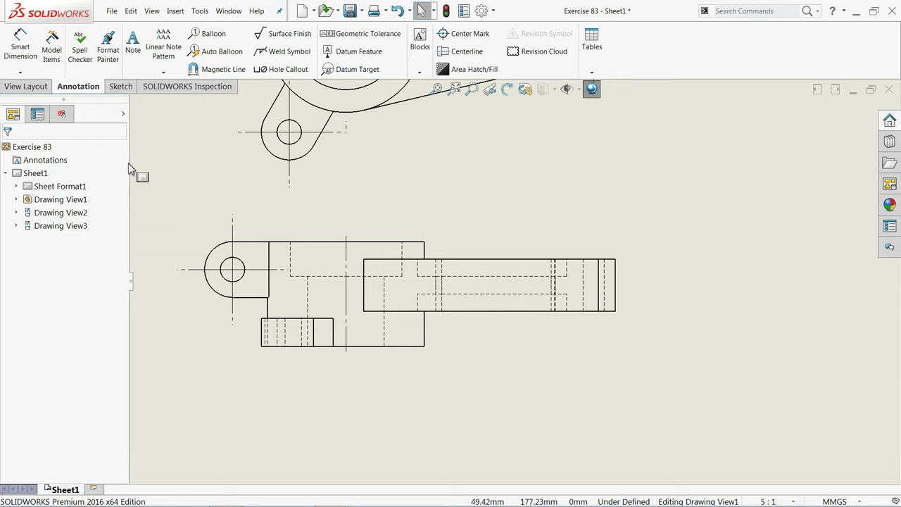
{"action": "left_click", "coordinate": [39, 87]}
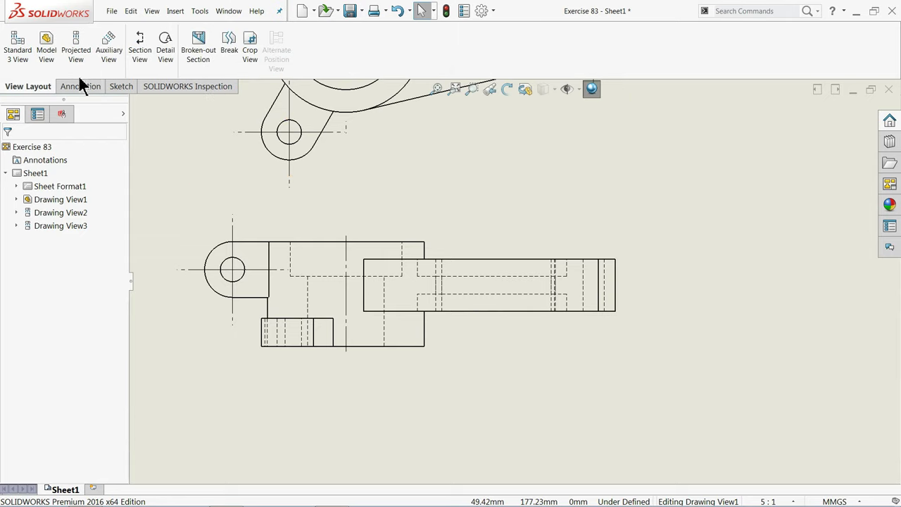
{"action": "left_click", "coordinate": [141, 46]}
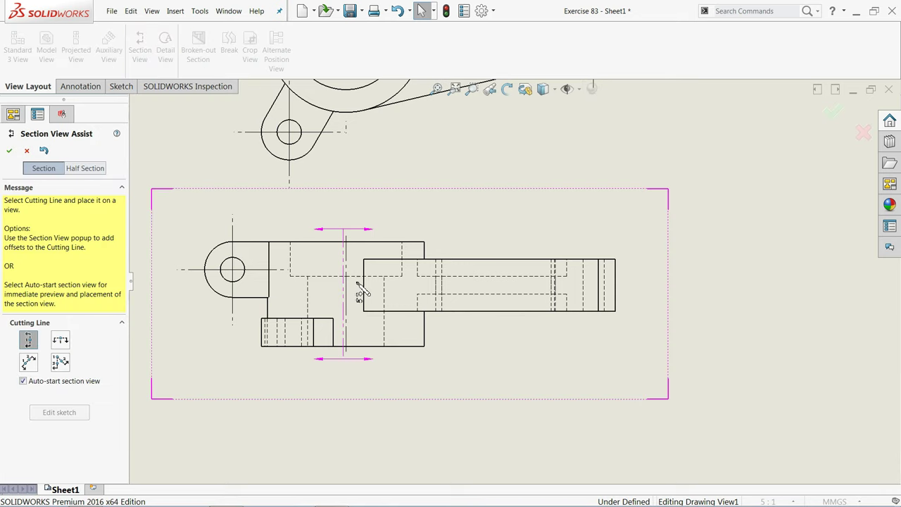
{"action": "scroll", "coordinate": [362, 289], "scroll_direction": "up", "scroll_amount": 2}
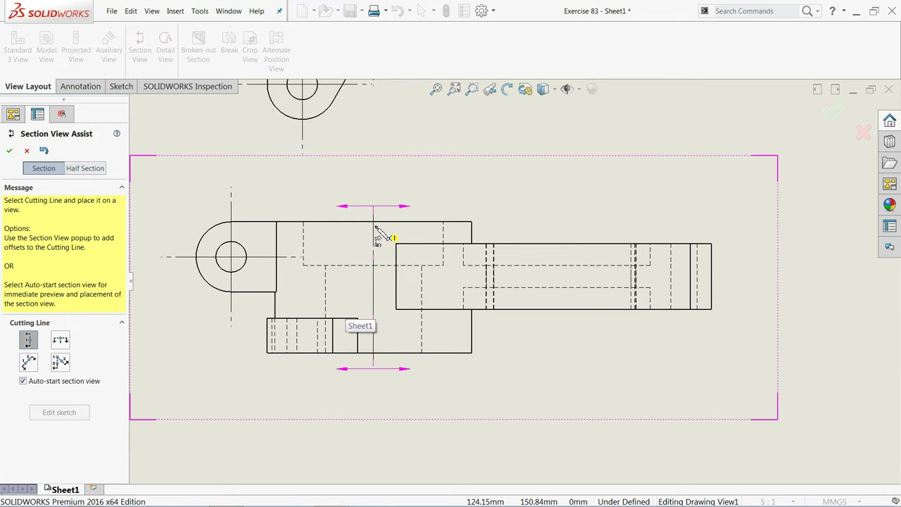
{"action": "left_click", "coordinate": [374, 279]}
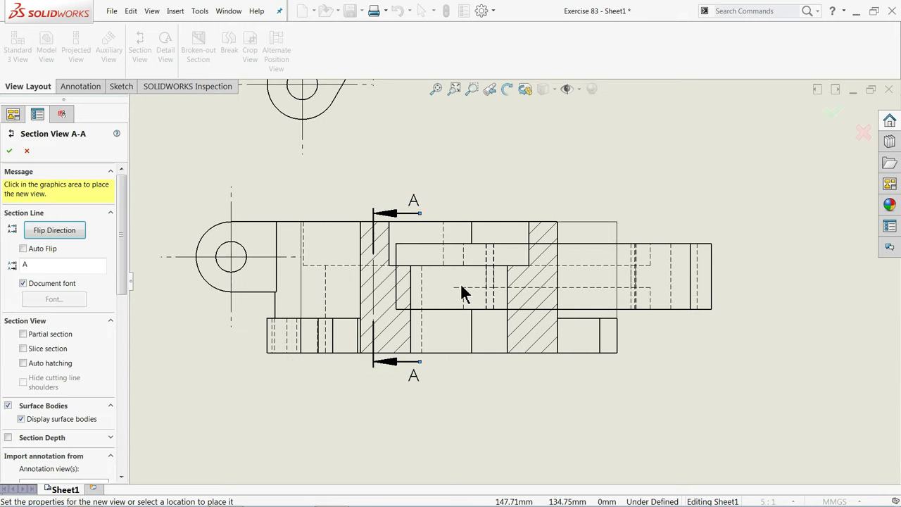
{"action": "scroll", "coordinate": [463, 293], "scroll_direction": "up", "scroll_amount": 2}
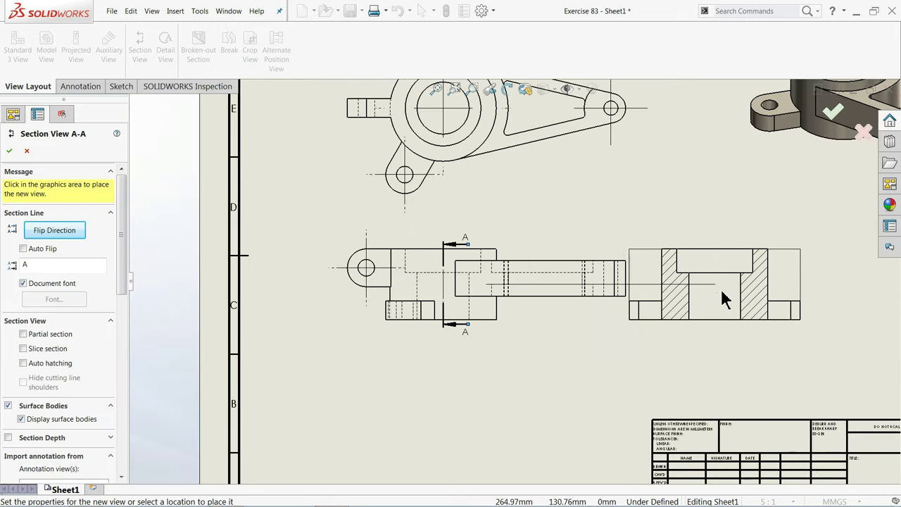
{"action": "scroll", "coordinate": [722, 299], "scroll_direction": "up", "scroll_amount": 2}
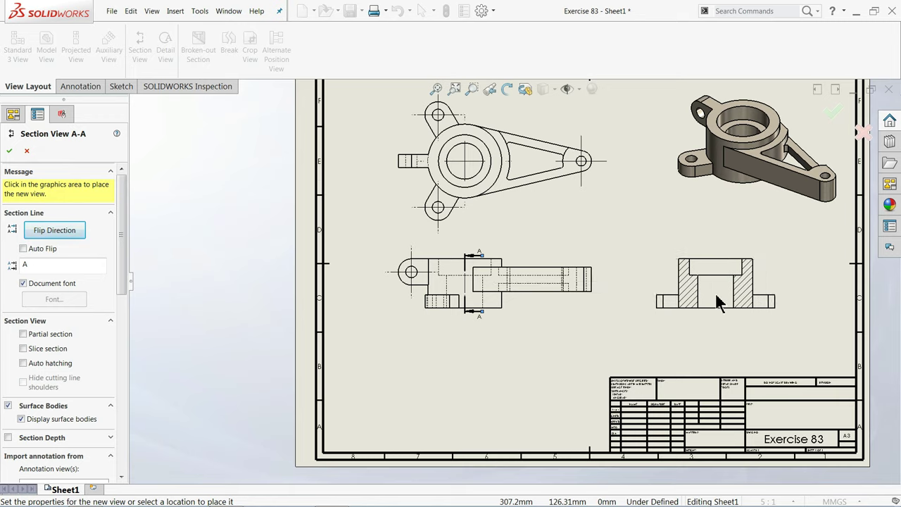
{"action": "left_click", "coordinate": [722, 299]}
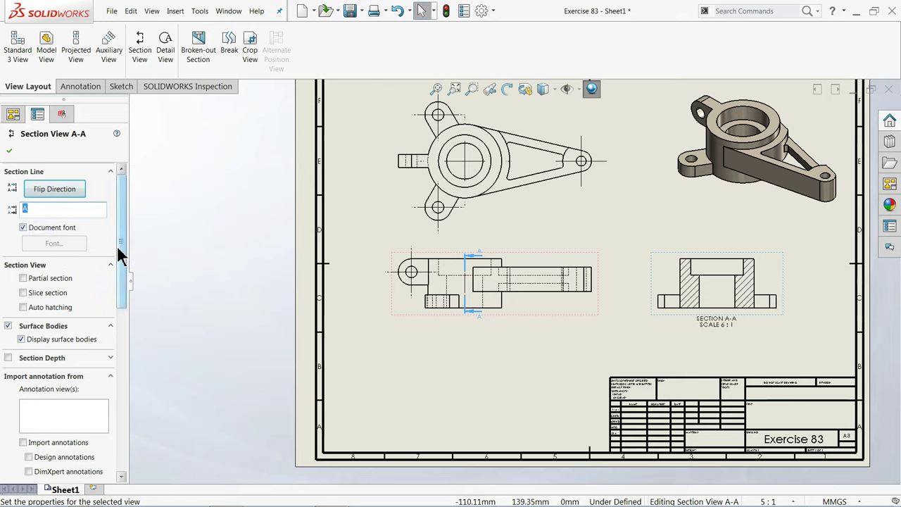
Review section view A-A's display style, scale and dimension type properties and accept them
{"action": "left_click_drag", "start_coordinate": [121, 255], "coordinate": [123, 342]}
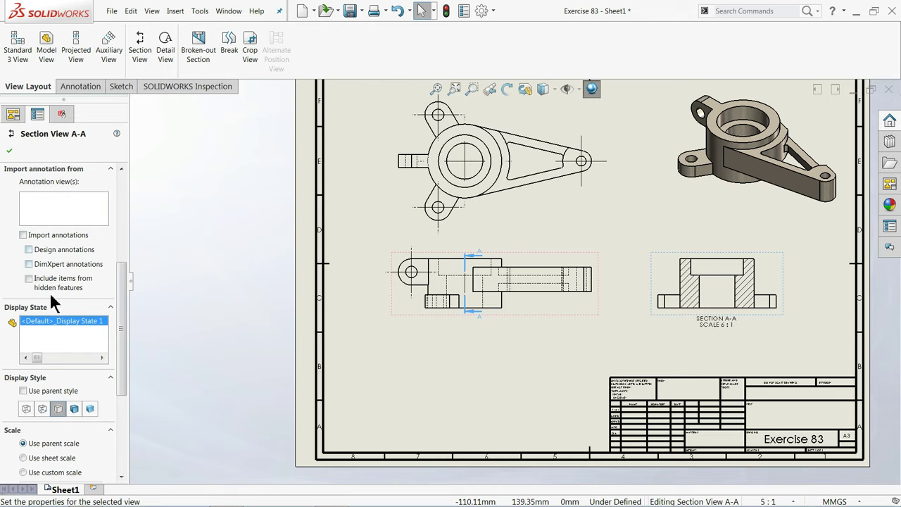
{"action": "left_click_drag", "start_coordinate": [121, 326], "coordinate": [129, 378]}
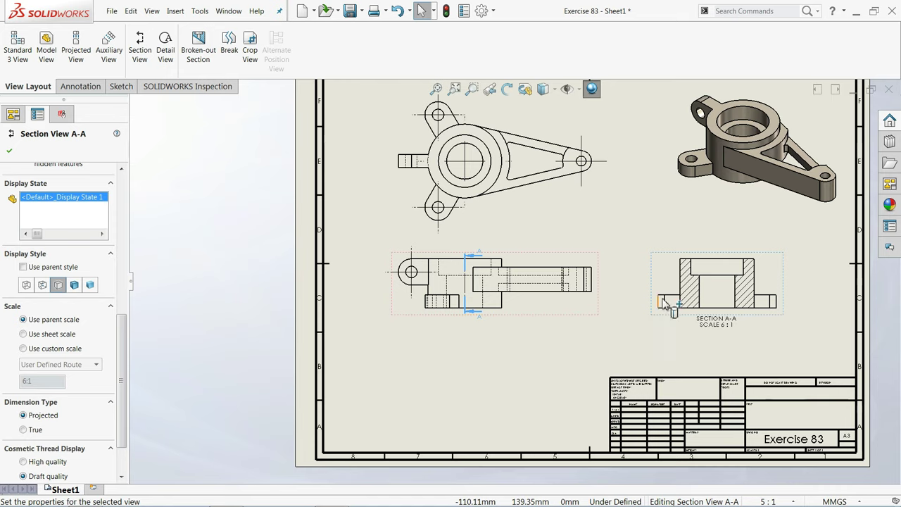
{"action": "scroll", "coordinate": [767, 298], "scroll_direction": "up", "scroll_amount": 2}
{"action": "scroll", "coordinate": [688, 286], "scroll_direction": "down", "scroll_amount": 3}
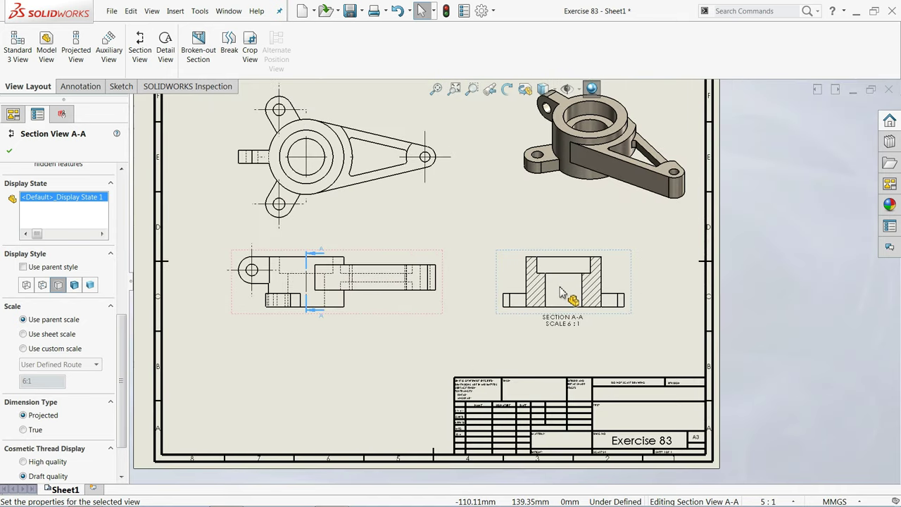
{"action": "scroll", "coordinate": [565, 294], "scroll_direction": "down", "scroll_amount": 5}
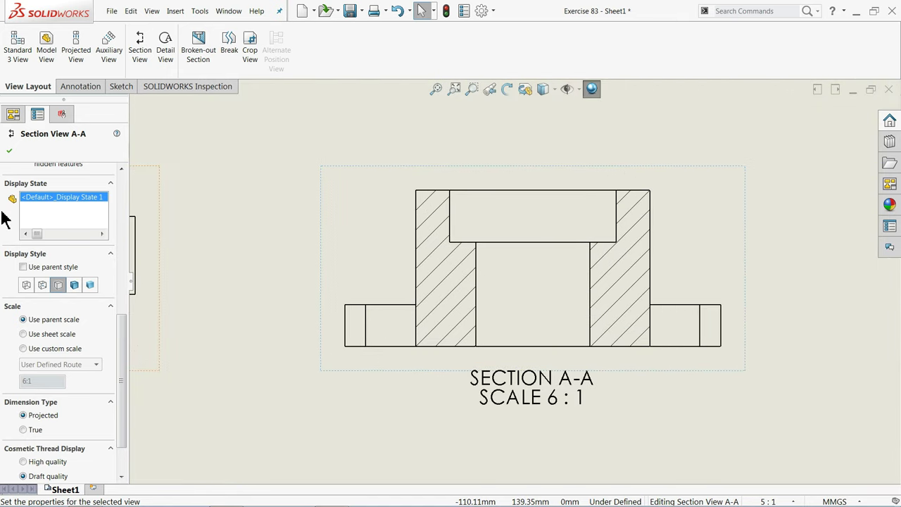
{"action": "left_click", "coordinate": [9, 152]}
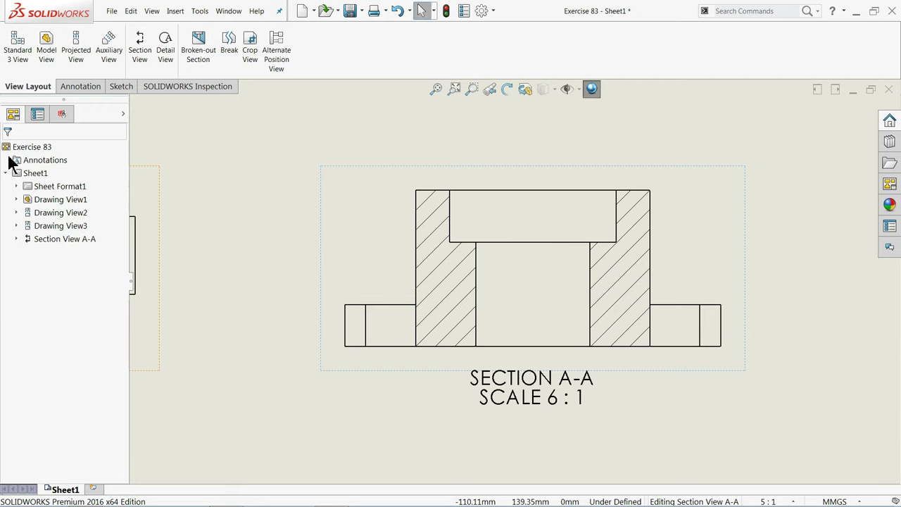
Turn off Material crosshatch for section A-A's hatch and set its pattern scale to 0.5
{"action": "left_click", "coordinate": [461, 296]}
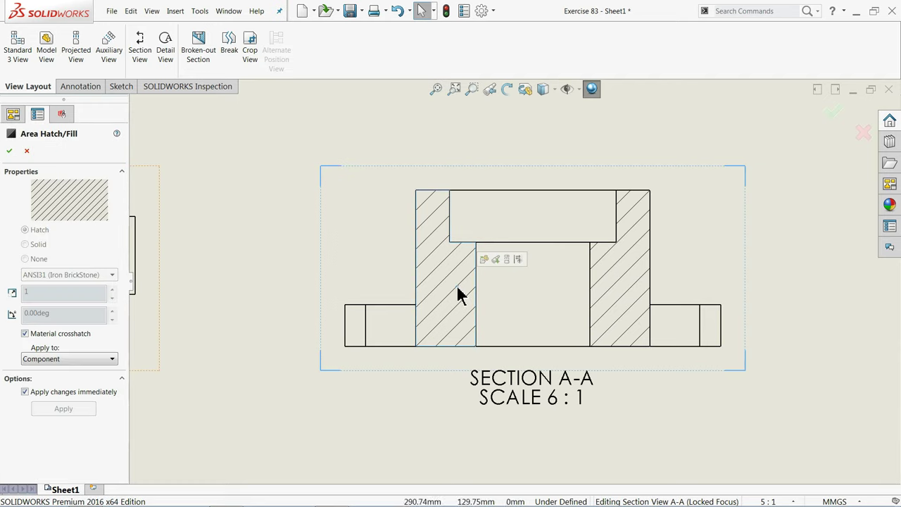
{"action": "left_click", "coordinate": [26, 335]}
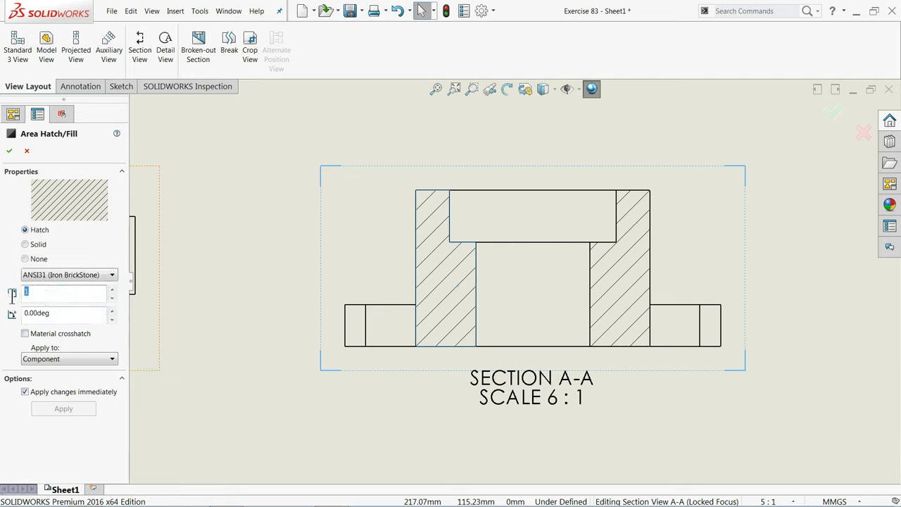
{"action": "type", "text": "0.5"}
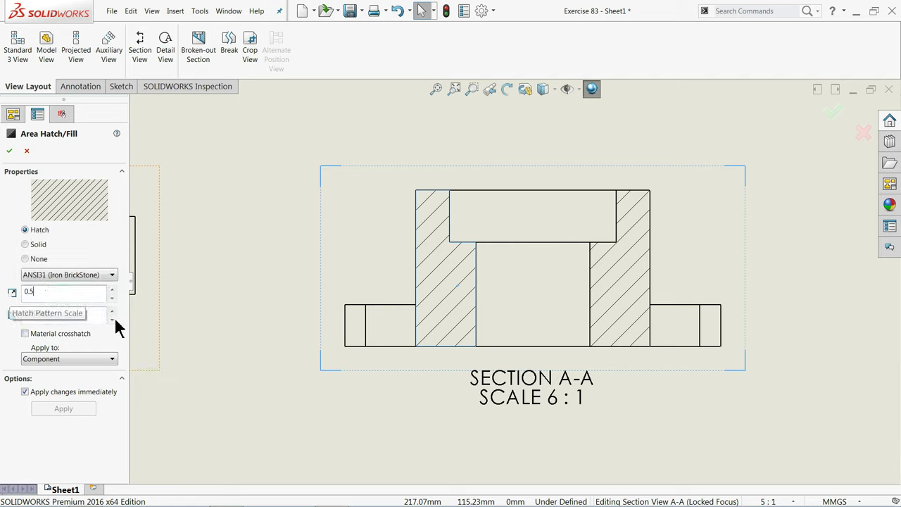
{"action": "key", "text": "Return"}
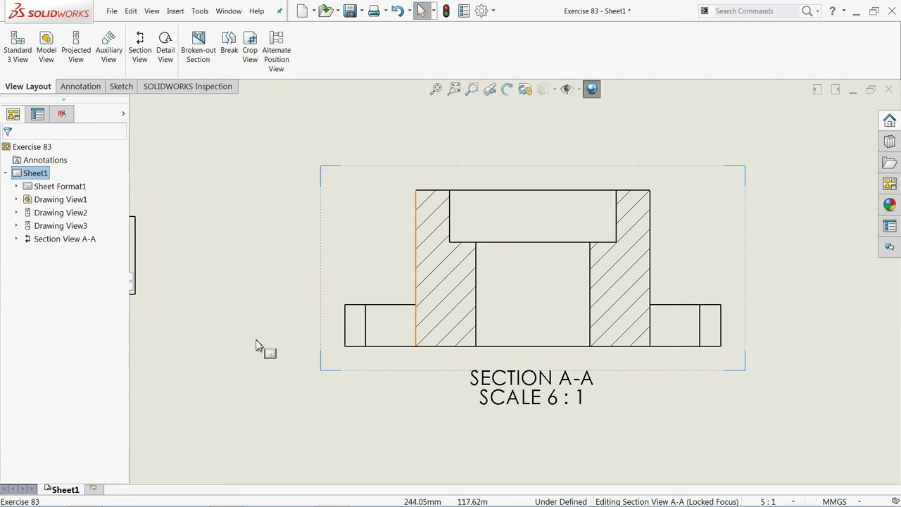
Set section A-A's hatch pattern scale to 1 and accept the hatch settings
{"action": "left_click", "coordinate": [458, 321]}
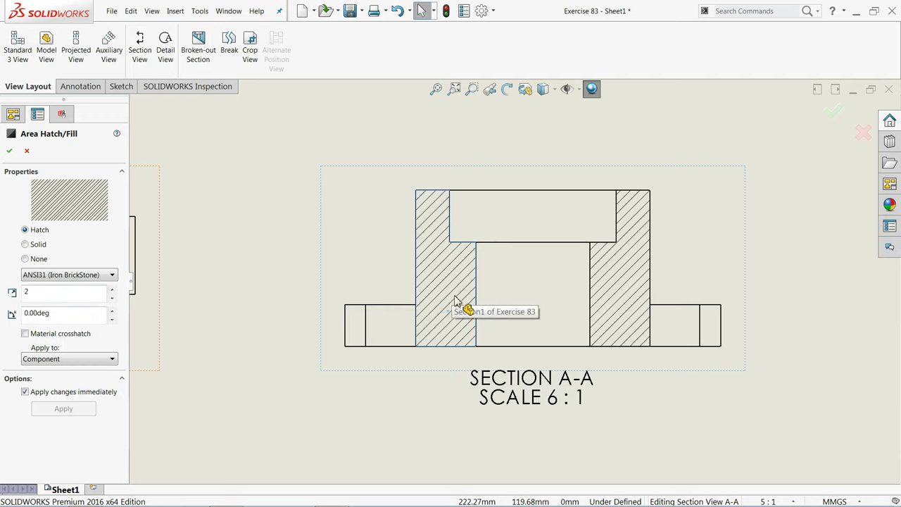
{"action": "double_click", "coordinate": [49, 293]}
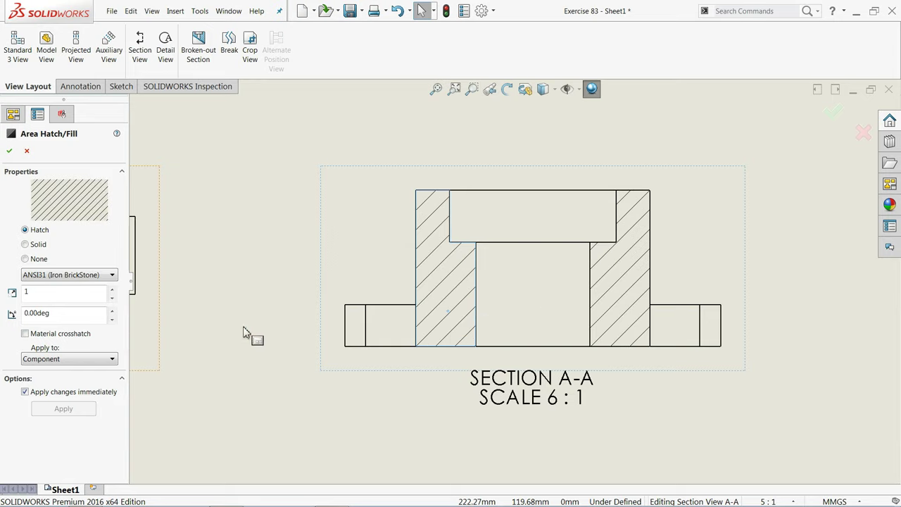
{"action": "left_click", "coordinate": [10, 152]}
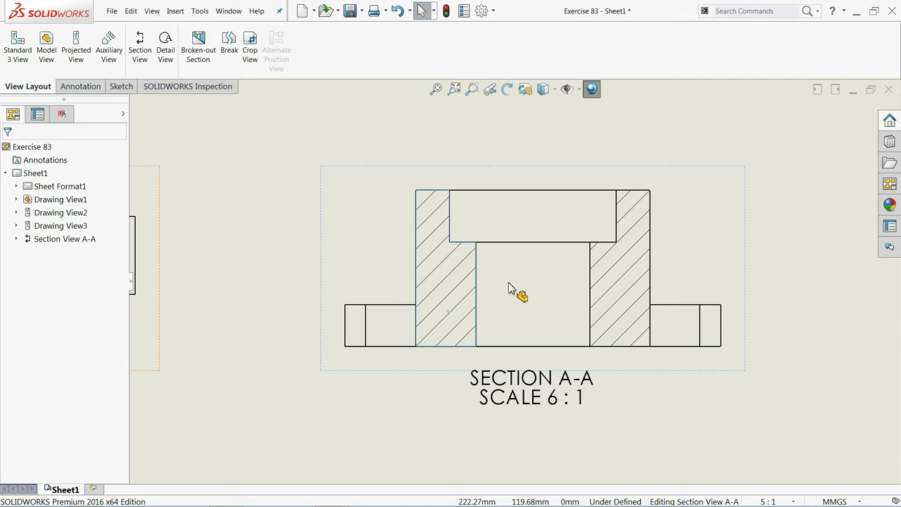
Import annotations into the front view, including design annotations, DimXpert annotations and items from hidden features
{"action": "scroll", "coordinate": [511, 289], "scroll_direction": "up", "scroll_amount": 3}
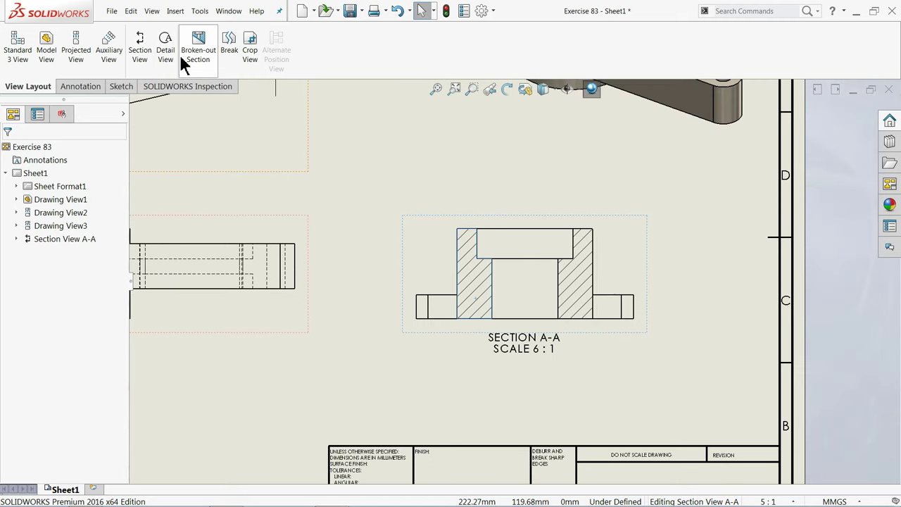
{"action": "scroll", "coordinate": [379, 300], "scroll_direction": "up", "scroll_amount": 2}
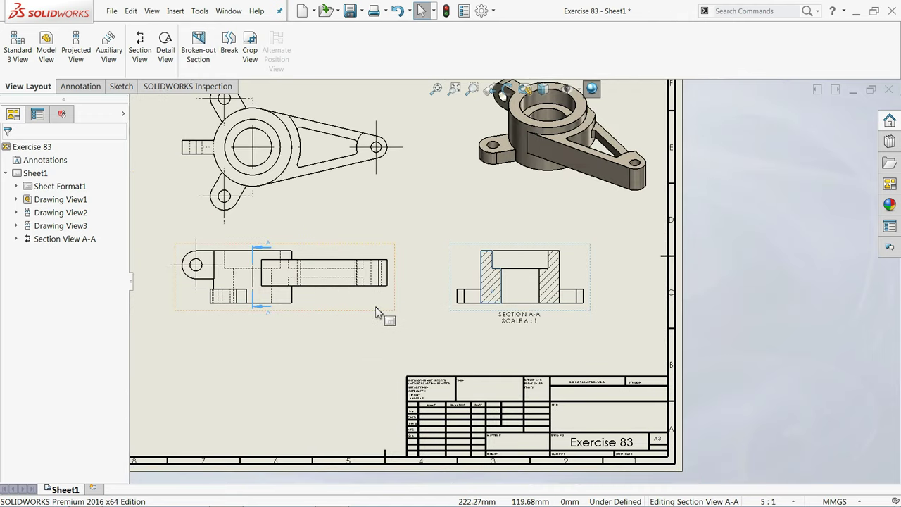
{"action": "scroll", "coordinate": [372, 278], "scroll_direction": "down", "scroll_amount": 5}
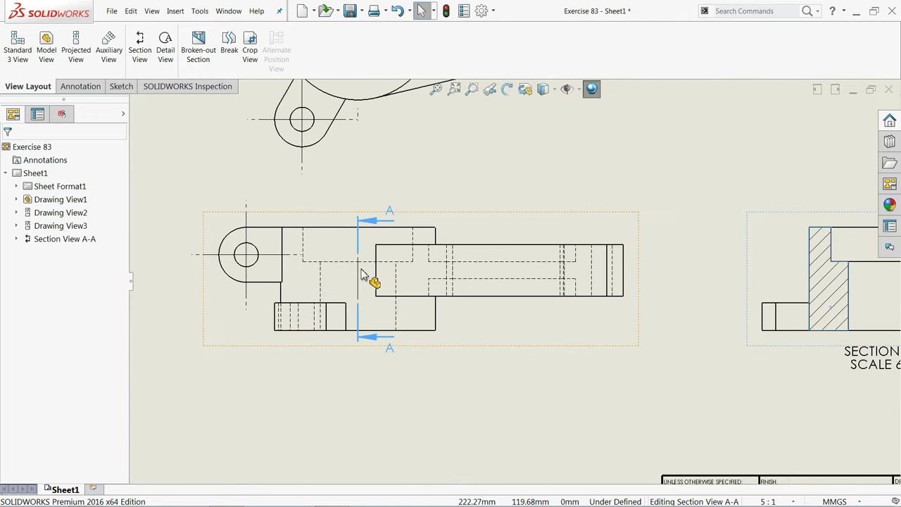
{"action": "left_click", "coordinate": [285, 345]}
{"action": "left_click_drag", "start_coordinate": [125, 298], "coordinate": [124, 362]}
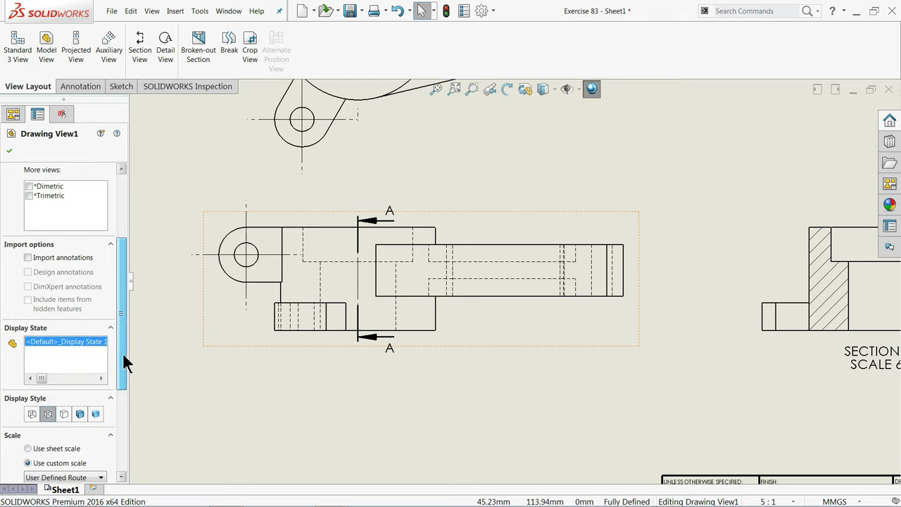
{"action": "left_click", "coordinate": [28, 259]}
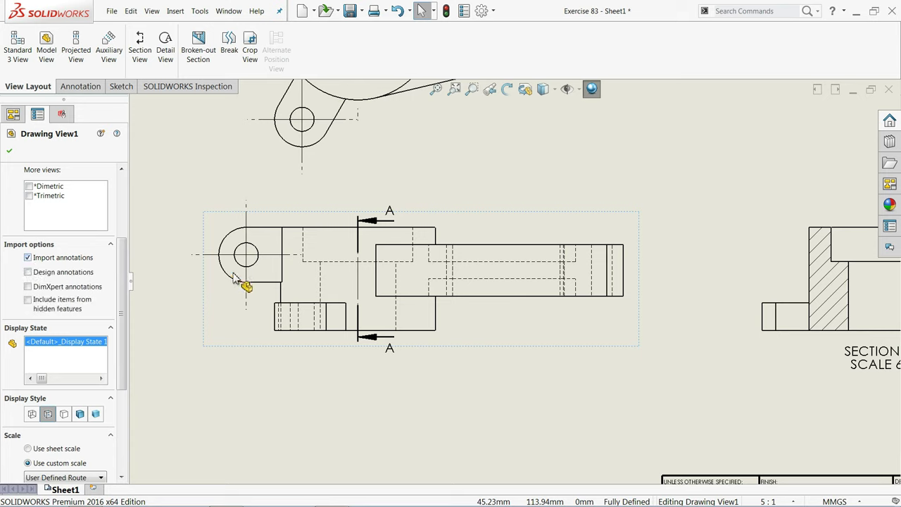
{"action": "left_click", "coordinate": [28, 273]}
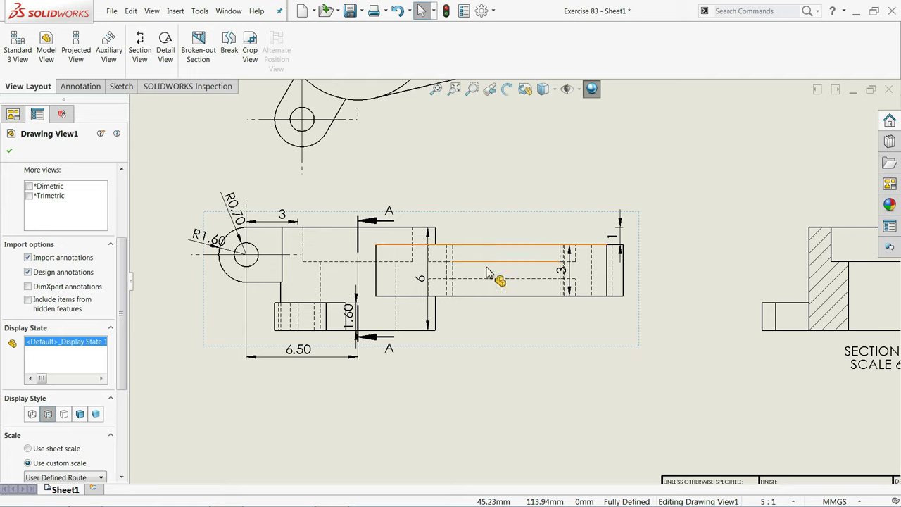
{"action": "left_click", "coordinate": [28, 286]}
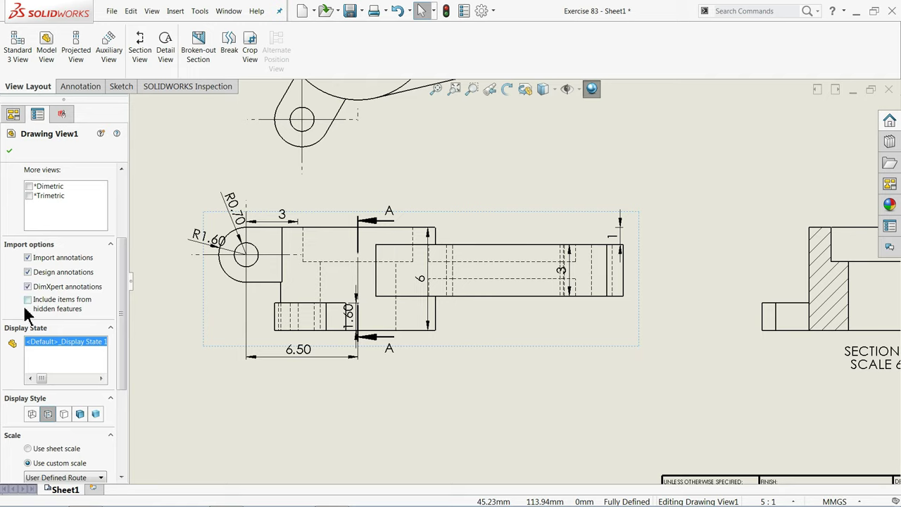
{"action": "left_click", "coordinate": [28, 301]}
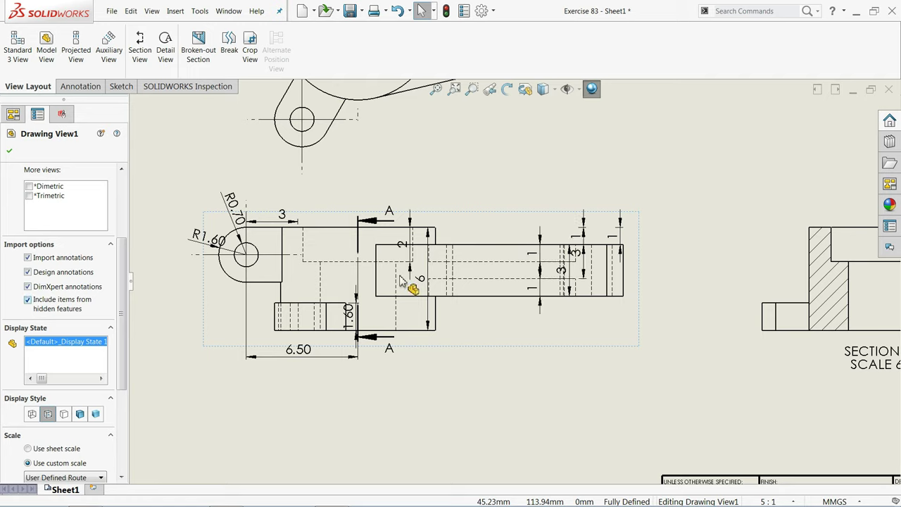
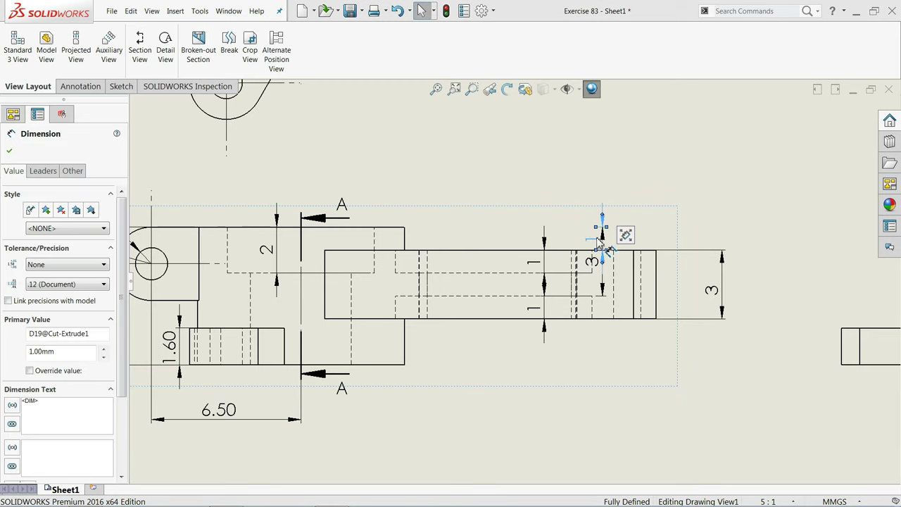
Move the 1 mm arm offset and 3 mm pocket depth dimensions beyond the arm's right end and shift the upper 1 mm pocket dimension left
{"action": "left_click_drag", "start_coordinate": [598, 243], "coordinate": [552, 246]}
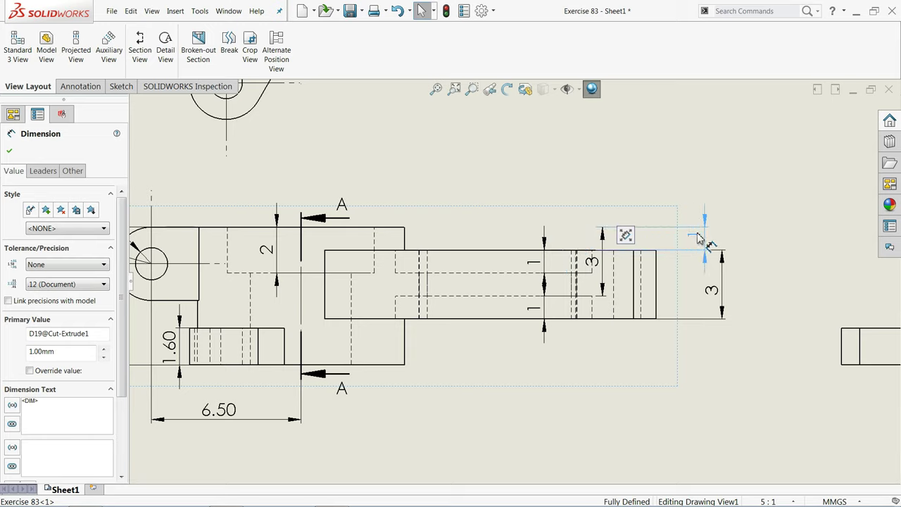
{"action": "left_click", "coordinate": [692, 192]}
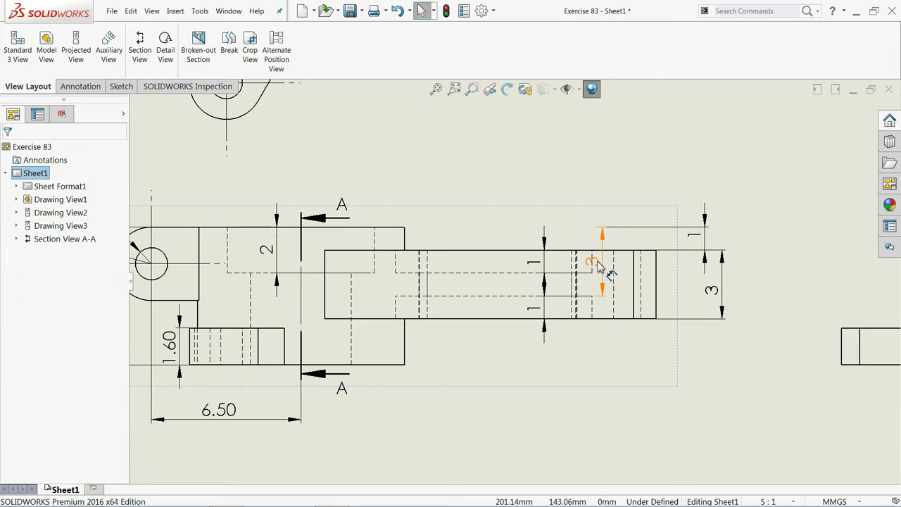
{"action": "left_click_drag", "start_coordinate": [663, 264], "coordinate": [754, 264]}
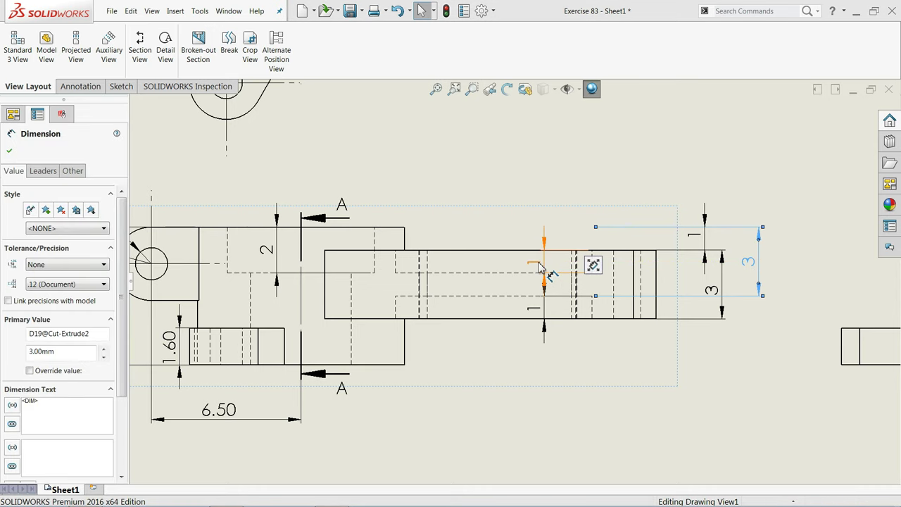
{"action": "left_click_drag", "start_coordinate": [539, 266], "coordinate": [526, 268]}
{"action": "scroll", "coordinate": [514, 279], "scroll_direction": "up", "scroll_amount": 3}
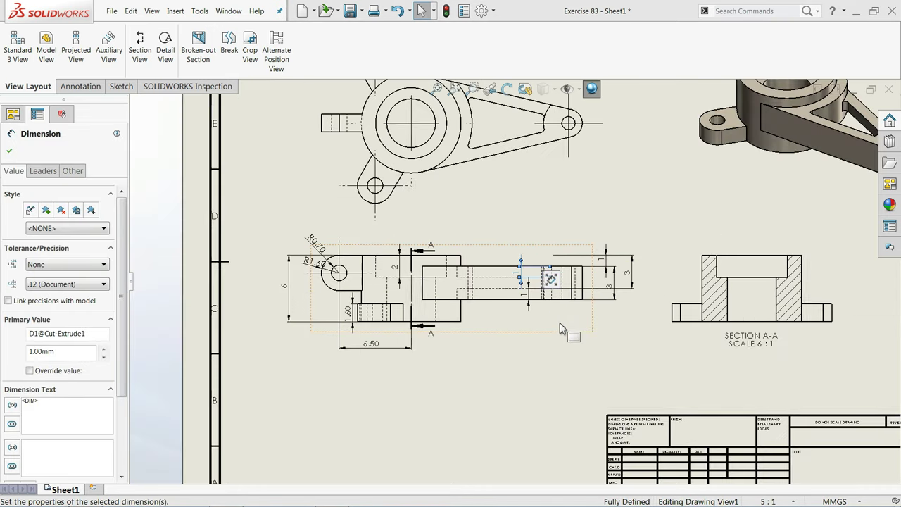
{"action": "left_click", "coordinate": [505, 387]}
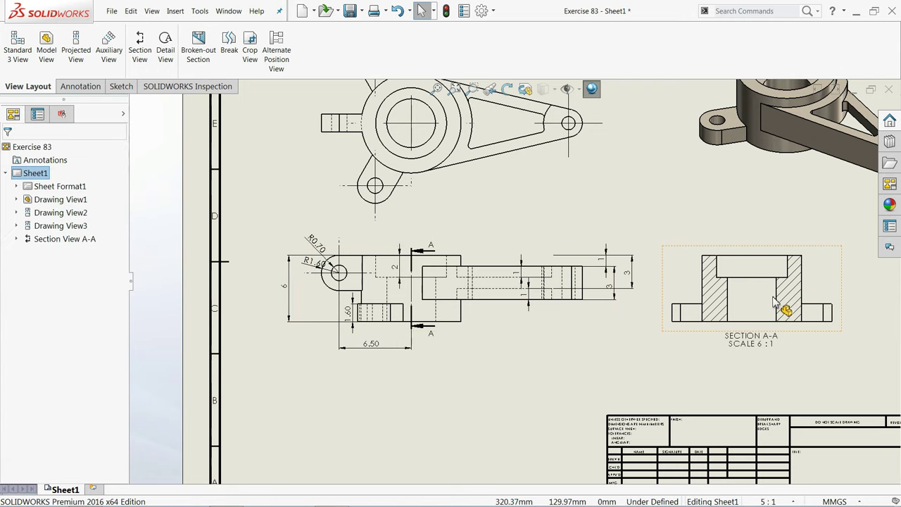
{"action": "scroll", "coordinate": [794, 303], "scroll_direction": "down", "scroll_amount": 3}
{"action": "scroll", "coordinate": [488, 241], "scroll_direction": "up", "scroll_amount": 3}
{"action": "scroll", "coordinate": [420, 255], "scroll_direction": "down", "scroll_amount": 5}
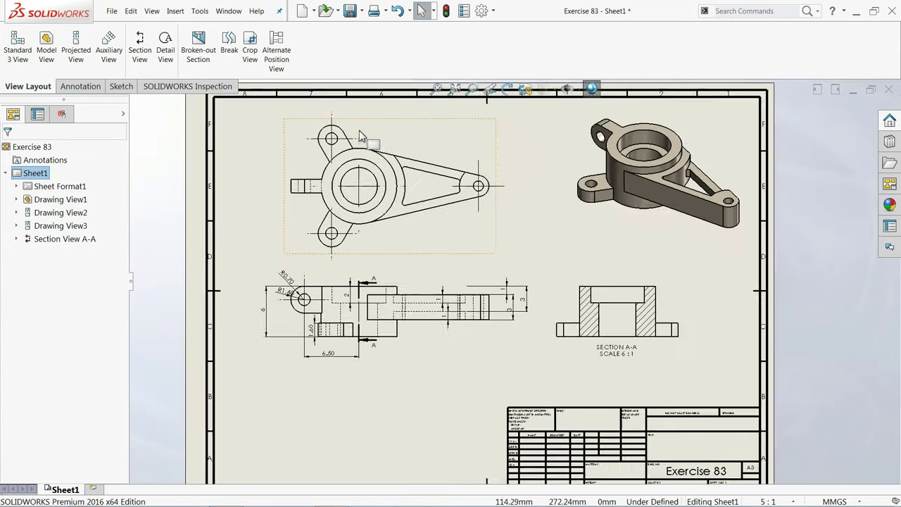
Dimension the hub's outer circle, counterbore circle and bore circle in the top view, placing the values below the arm
{"action": "scroll", "coordinate": [440, 321], "scroll_direction": "down", "scroll_amount": 1}
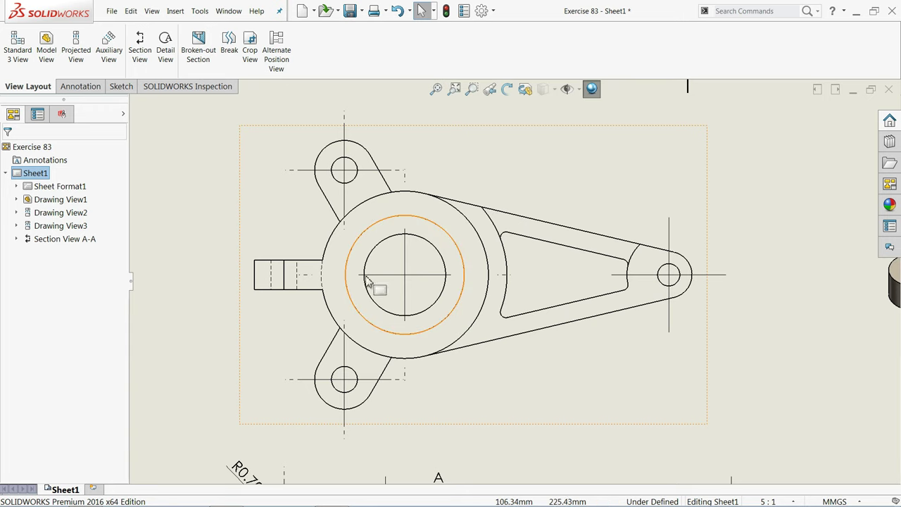
{"action": "left_click", "coordinate": [79, 88]}
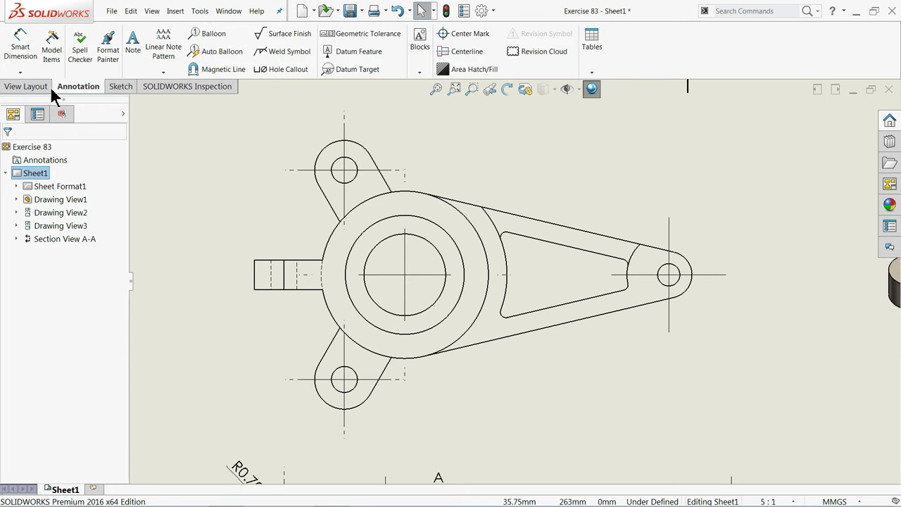
{"action": "left_click", "coordinate": [18, 46]}
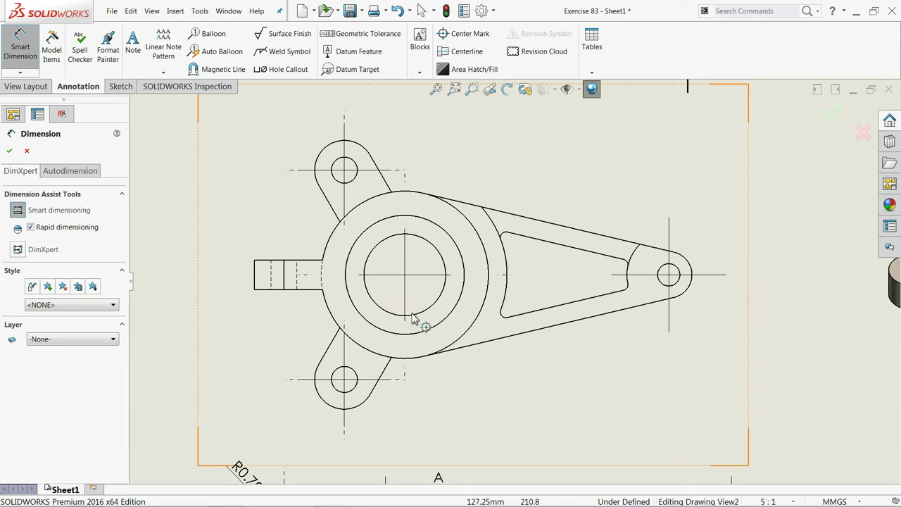
{"action": "left_click", "coordinate": [470, 338]}
{"action": "left_click", "coordinate": [547, 398]}
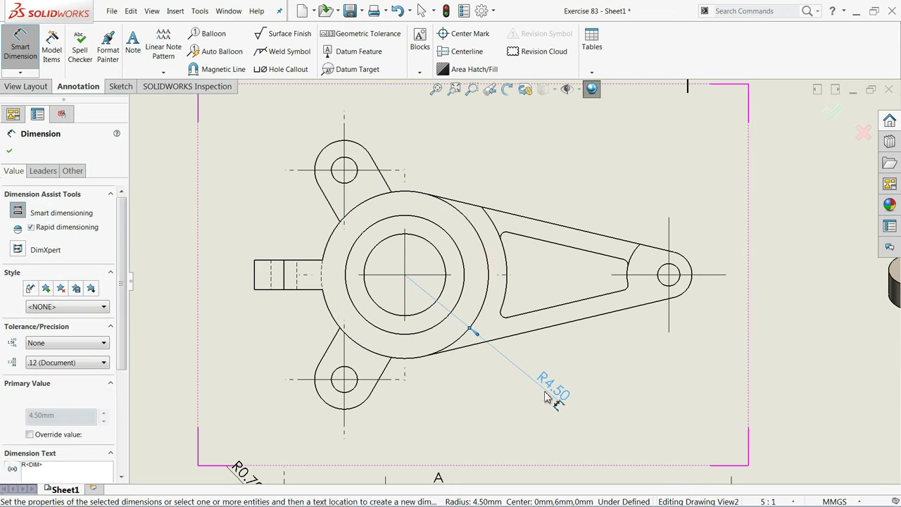
{"action": "left_click", "coordinate": [431, 330]}
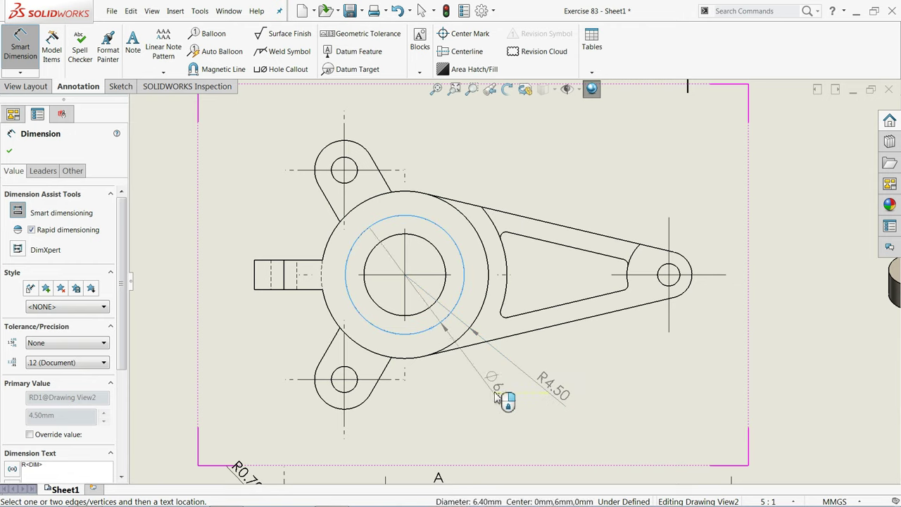
{"action": "left_click", "coordinate": [512, 407]}
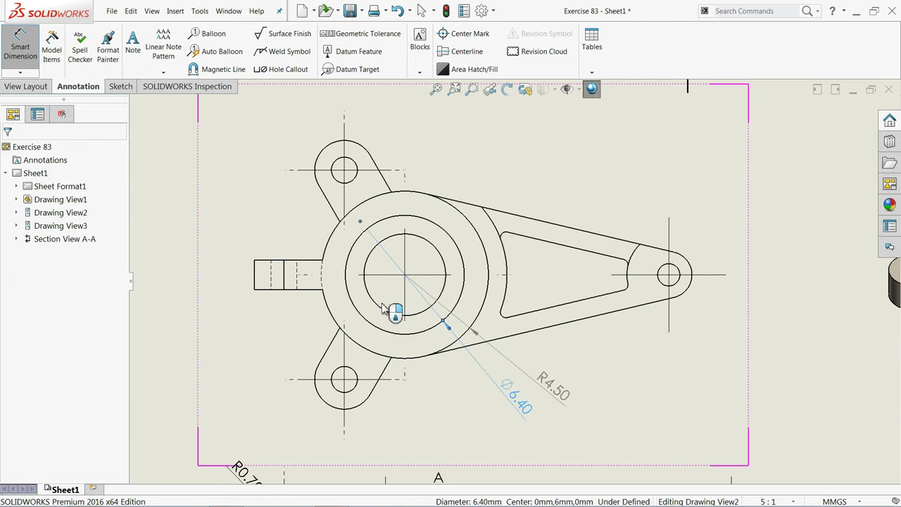
{"action": "left_click", "coordinate": [421, 319]}
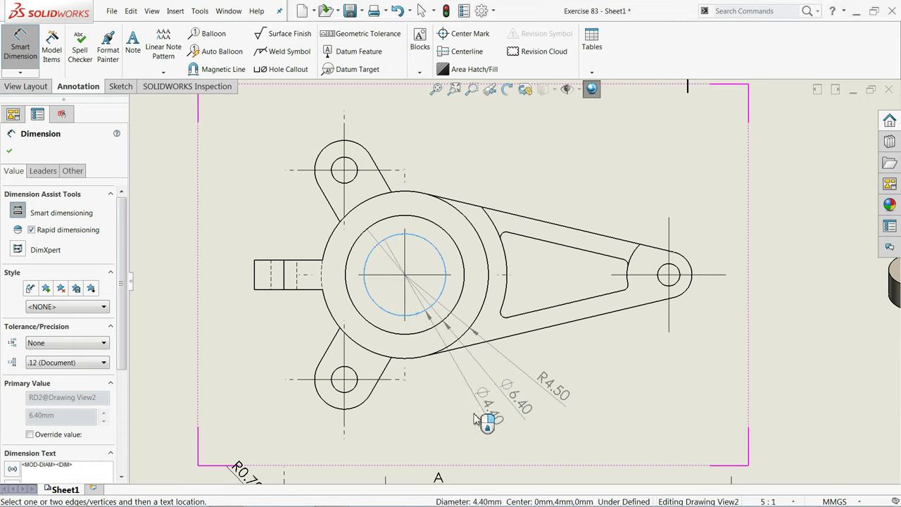
{"action": "left_click", "coordinate": [473, 417]}
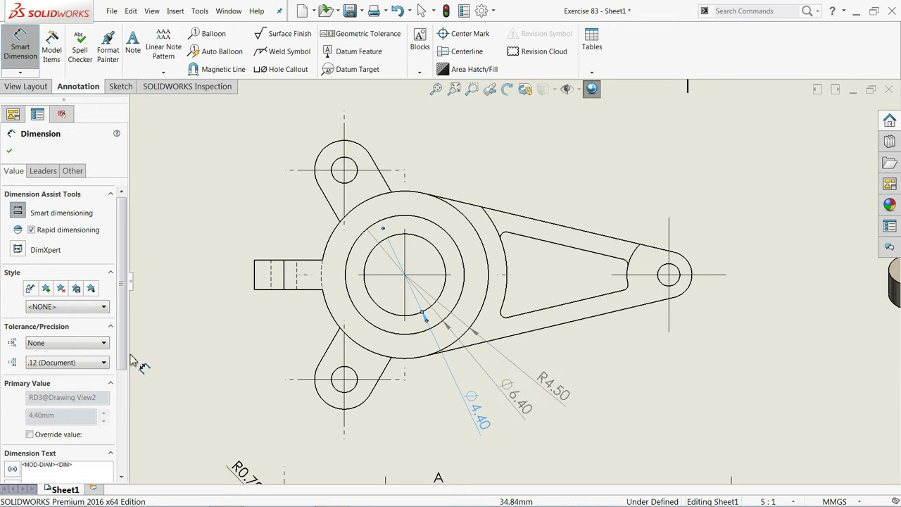
Set the hub bore's diameter dimension to a one-arrow open leader so its line starts at the circle
{"action": "scroll", "coordinate": [127, 343], "scroll_direction": "down", "scroll_amount": 1}
{"action": "scroll", "coordinate": [126, 376], "scroll_direction": "down", "scroll_amount": 4}
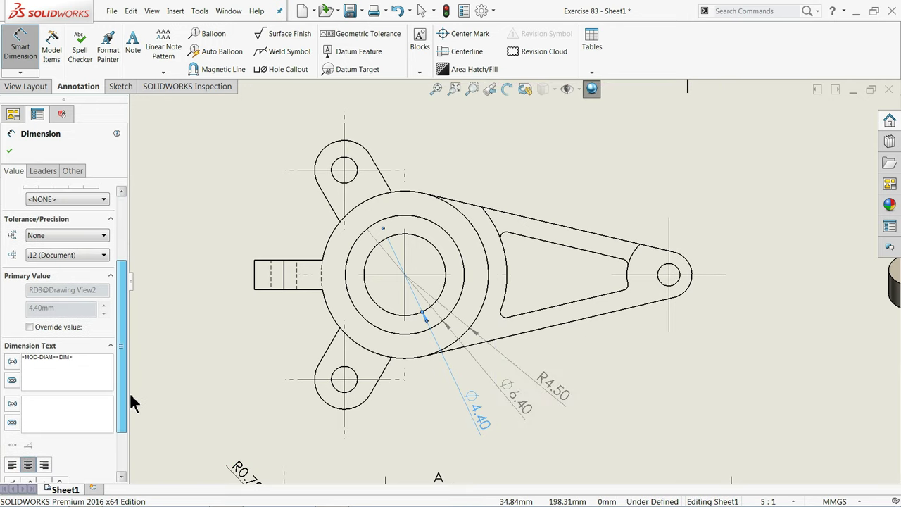
{"action": "scroll", "coordinate": [128, 366], "scroll_direction": "up", "scroll_amount": 5}
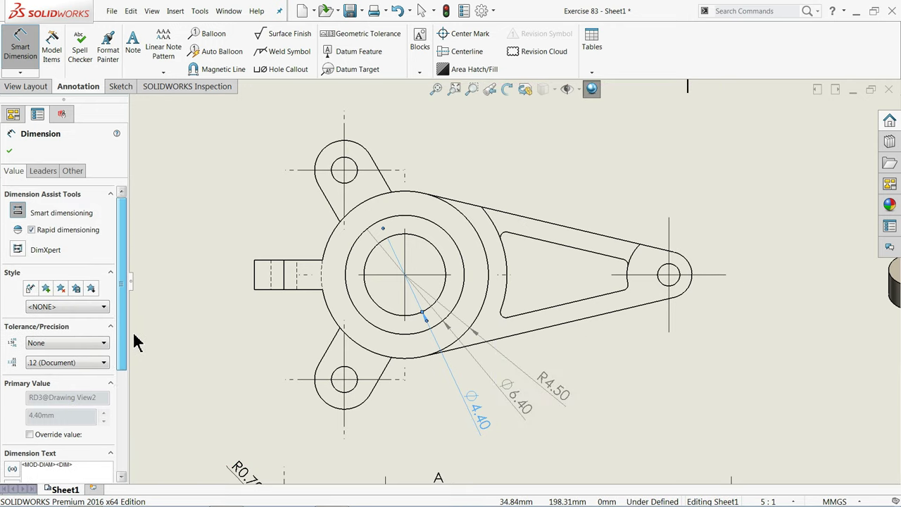
{"action": "left_click", "coordinate": [43, 171]}
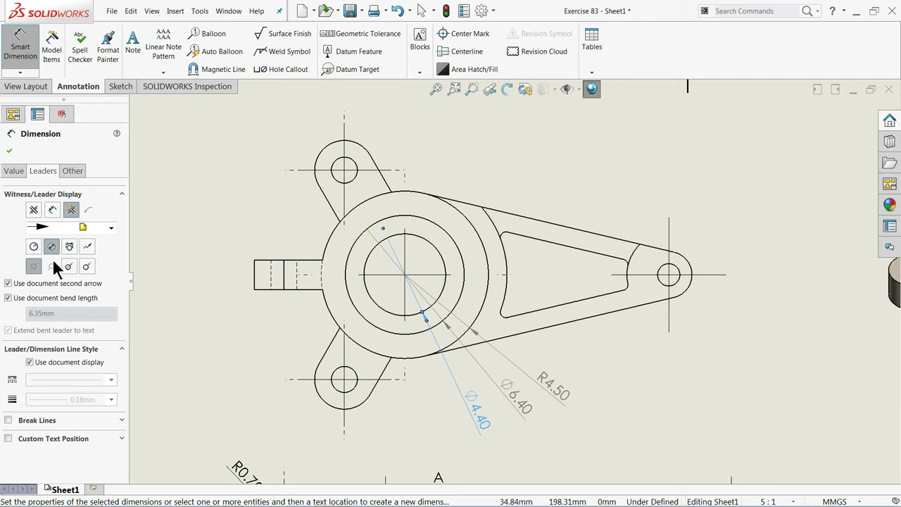
{"action": "left_click", "coordinate": [87, 267]}
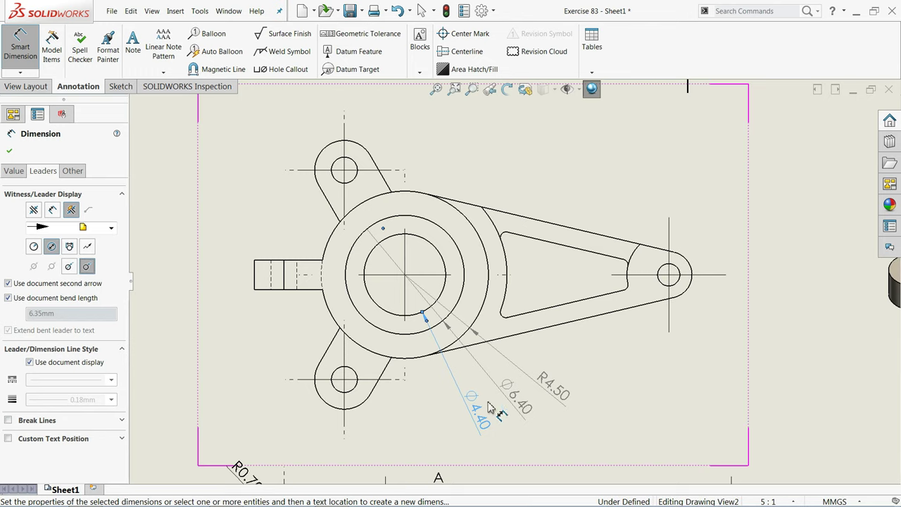
Switch the hub's counterbore and bore dimensions in the top view from diameter to radius display
{"action": "left_click", "coordinate": [523, 407]}
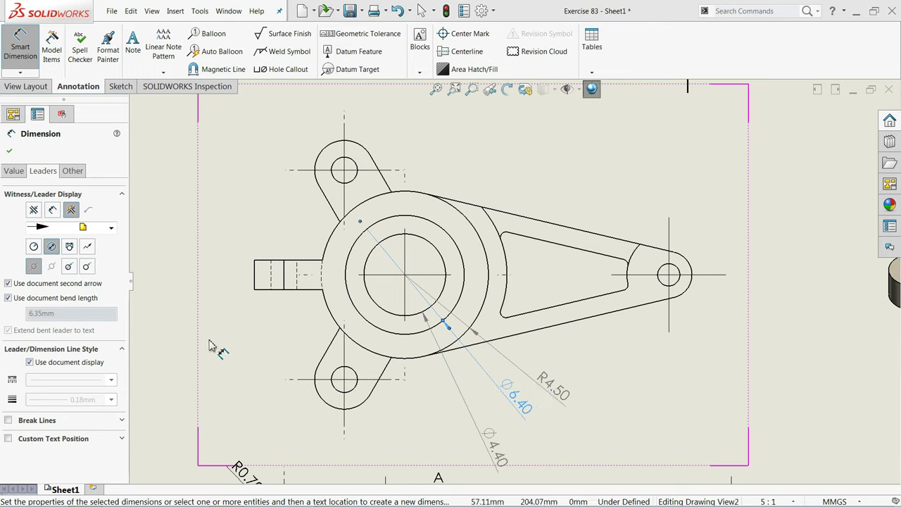
{"action": "left_click", "coordinate": [34, 247]}
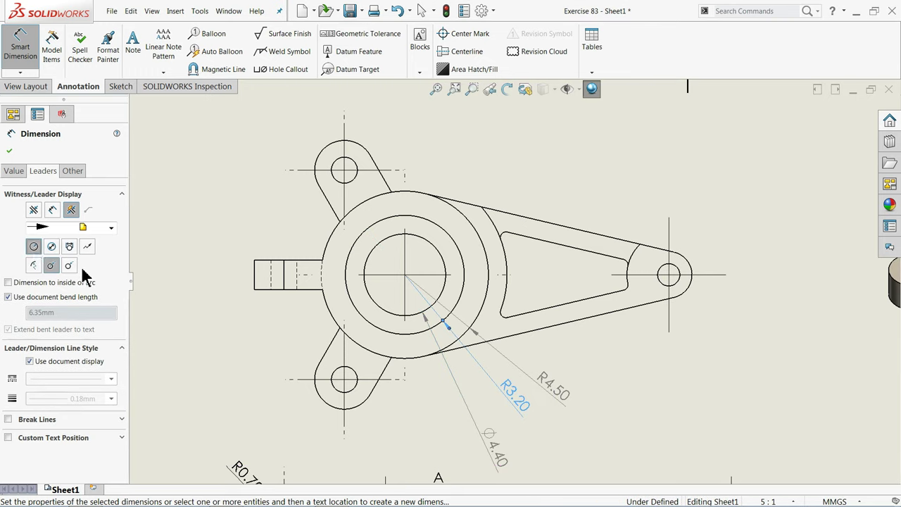
{"action": "left_click", "coordinate": [493, 442]}
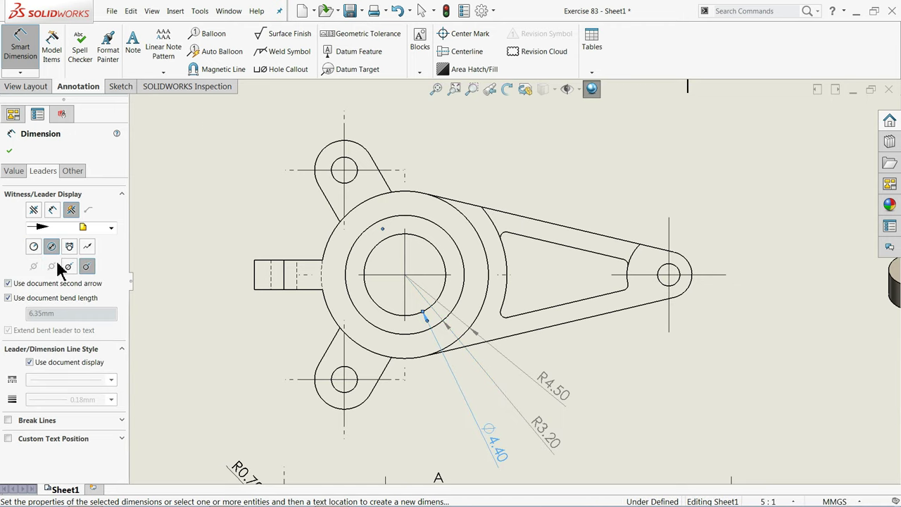
{"action": "left_click", "coordinate": [34, 247]}
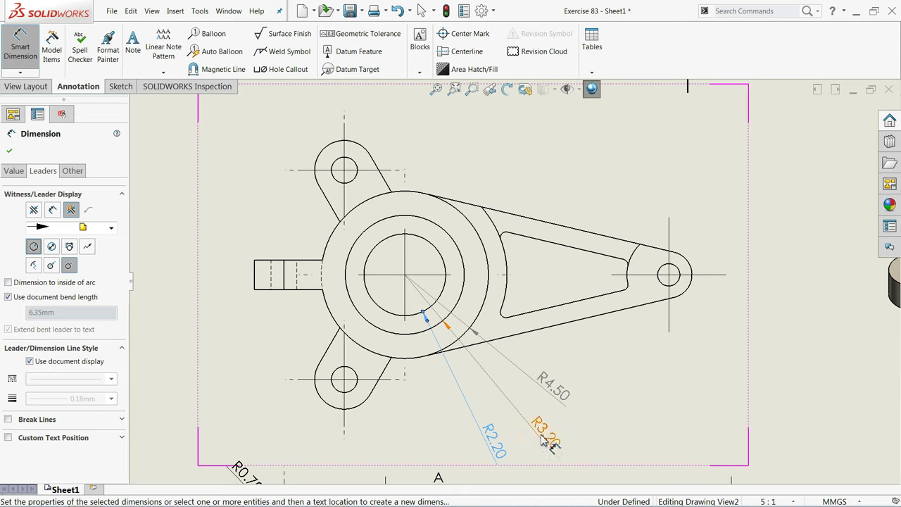
Move the counterbore and bore radius values closer to the hub in the top view and finish dimensioning
{"action": "mouse_move", "coordinate": [548, 438]}
{"action": "left_mouse_down"}
{"action": "mouse_move", "coordinate": [537, 425]}
{"action": "mouse_move", "coordinate": [546, 438]}
{"action": "left_mouse_up"}
{"action": "left_click", "coordinate": [176, 357]}
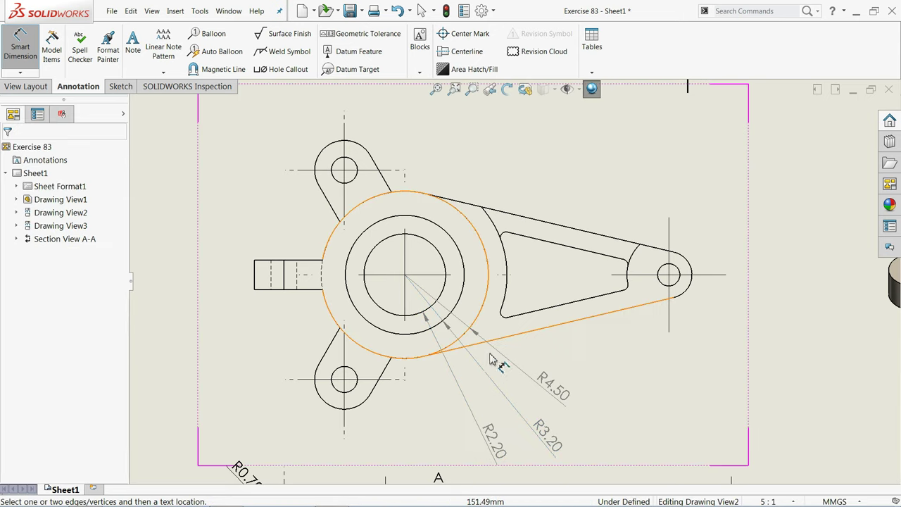
{"action": "left_click_drag", "start_coordinate": [540, 435], "coordinate": [510, 396]}
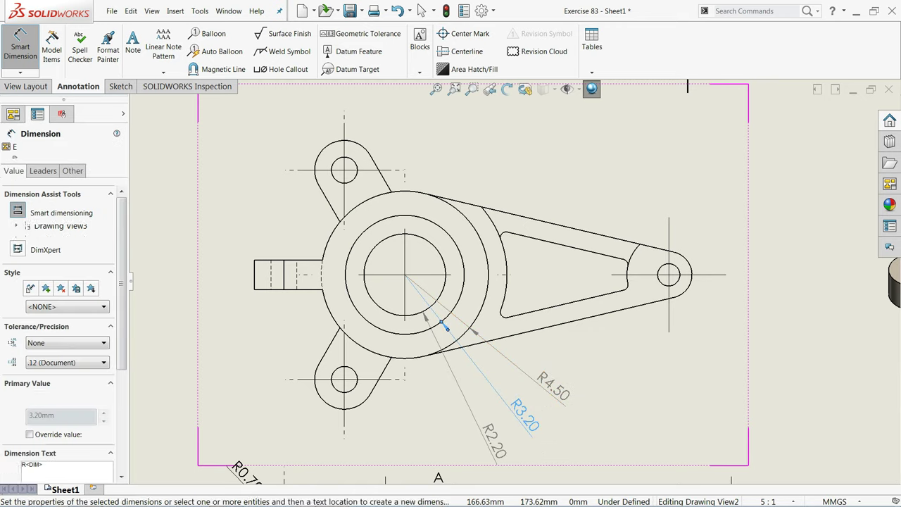
{"action": "left_click_drag", "start_coordinate": [525, 419], "coordinate": [514, 400]}
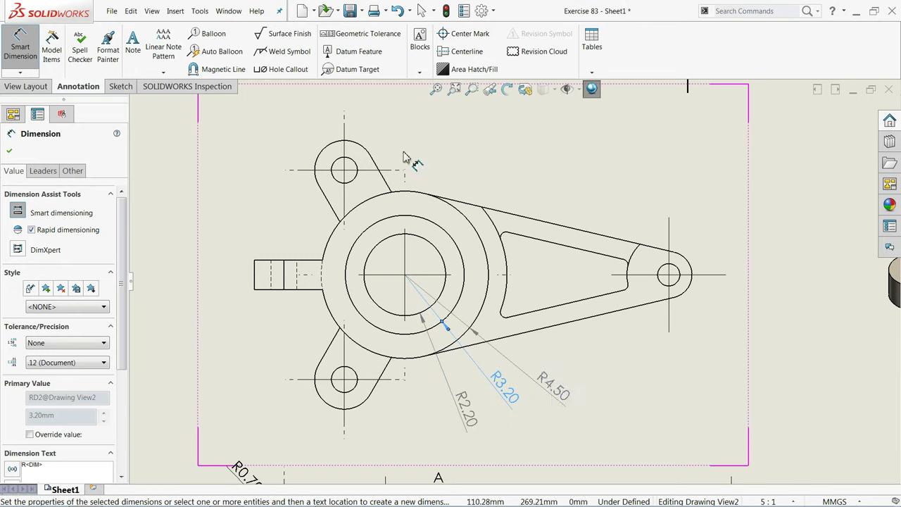
{"action": "left_click", "coordinate": [10, 152]}
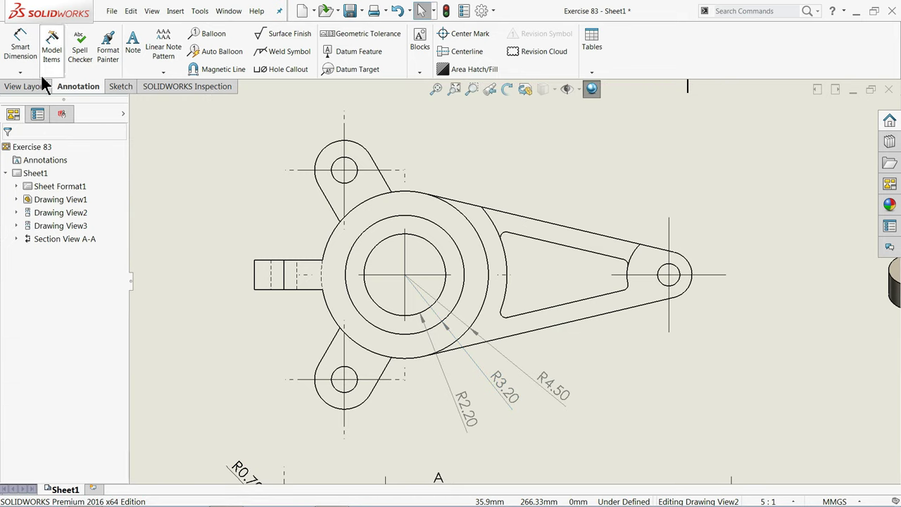
Dimension the upper lug's outer radius and its hole diameter in the top view, placing both values left of the lug
{"action": "left_click", "coordinate": [20, 44]}
{"action": "left_click", "coordinate": [320, 161]}
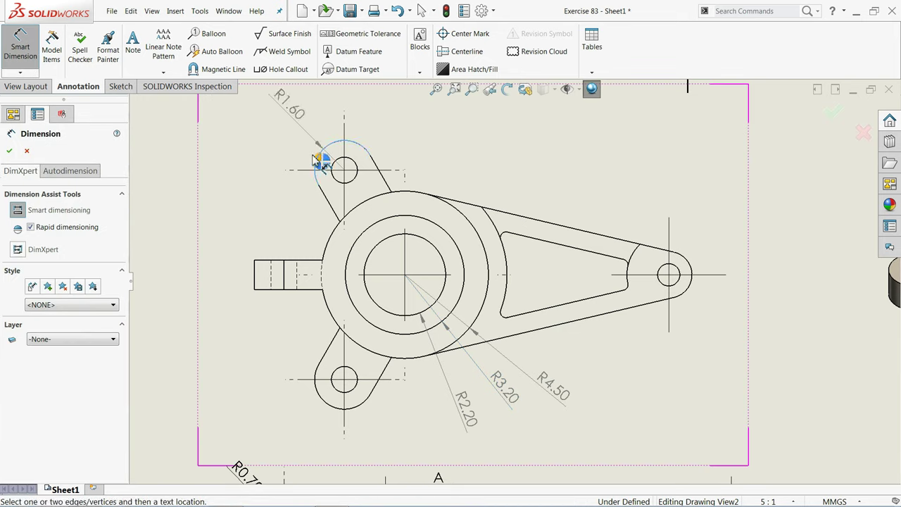
{"action": "left_click", "coordinate": [255, 141]}
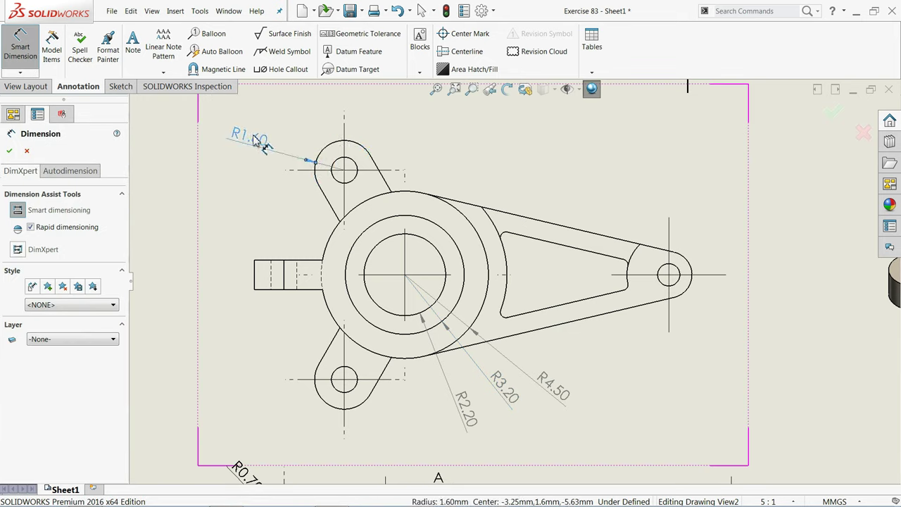
{"action": "left_click", "coordinate": [340, 166]}
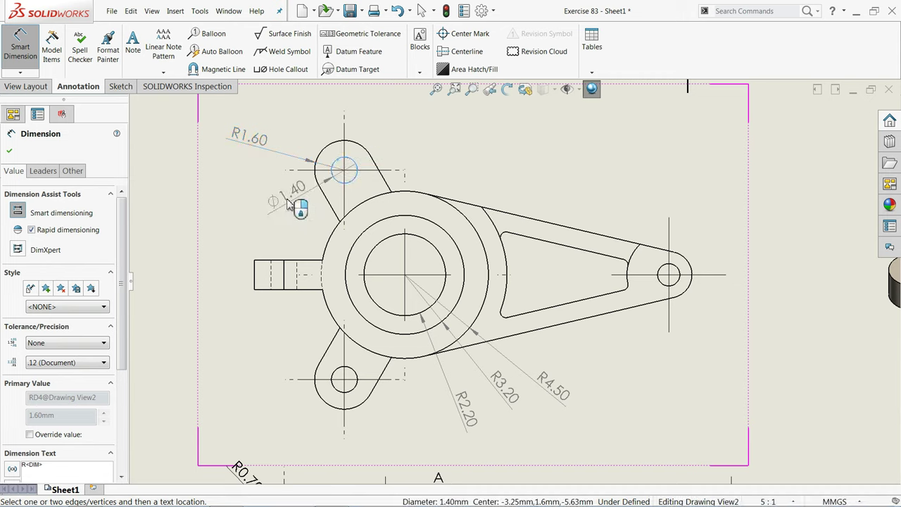
{"action": "left_click", "coordinate": [281, 203]}
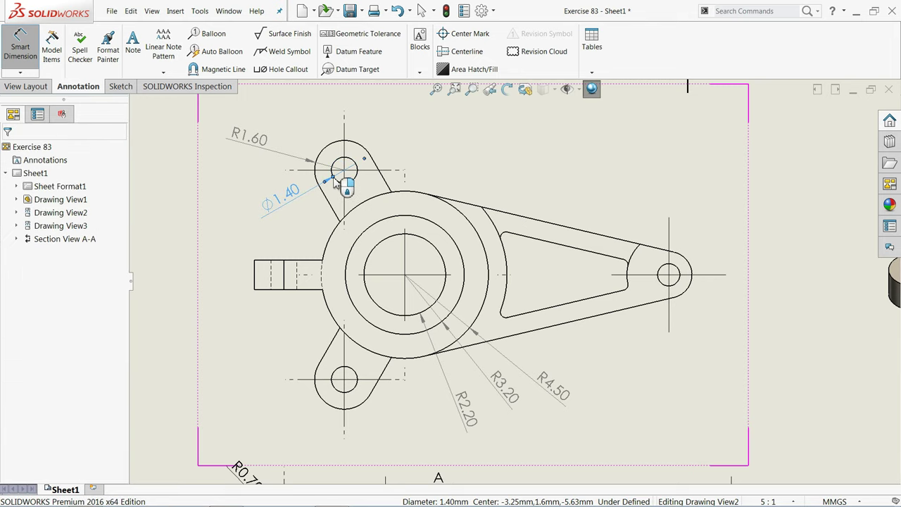
{"action": "left_click", "coordinate": [9, 152]}
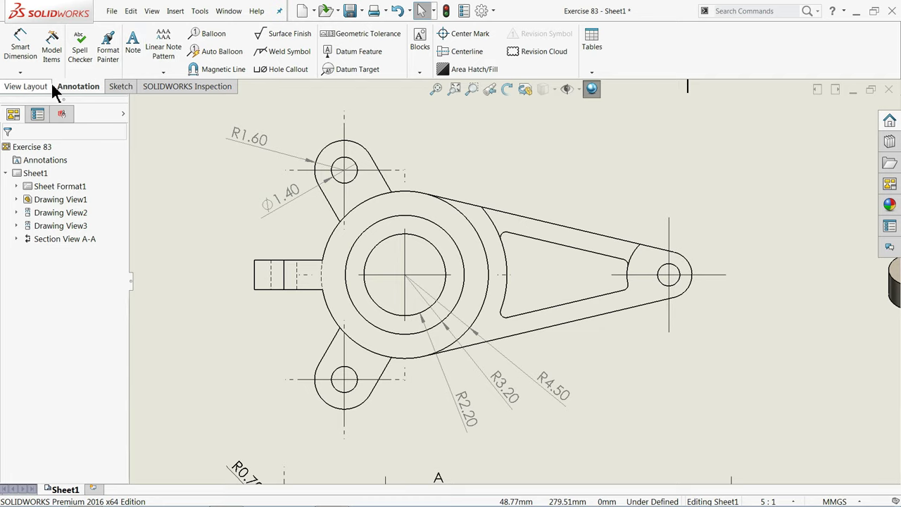
Sketch centerlines from the upper lug's hole center to the hub center and about 8.8 mm vertically up from there
{"action": "left_click", "coordinate": [120, 86]}
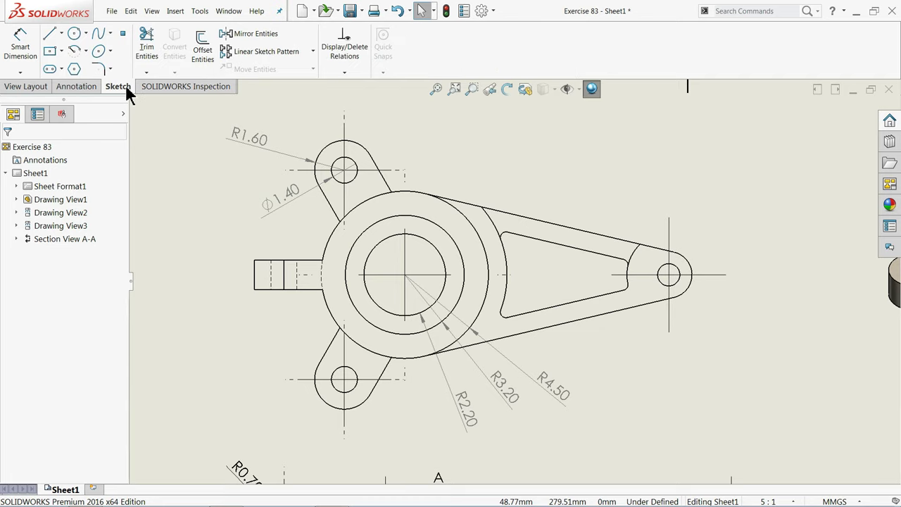
{"action": "left_click", "coordinate": [61, 35]}
{"action": "left_click", "coordinate": [66, 61]}
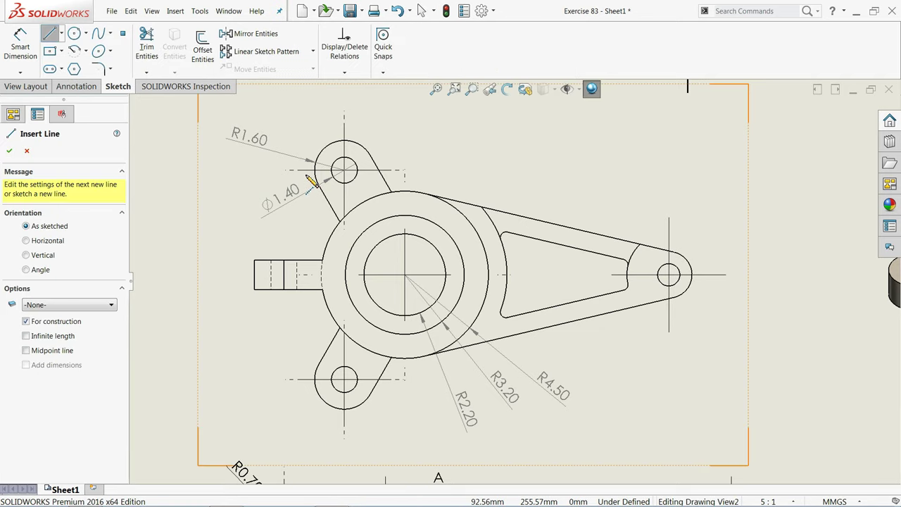
{"action": "left_click", "coordinate": [343, 171]}
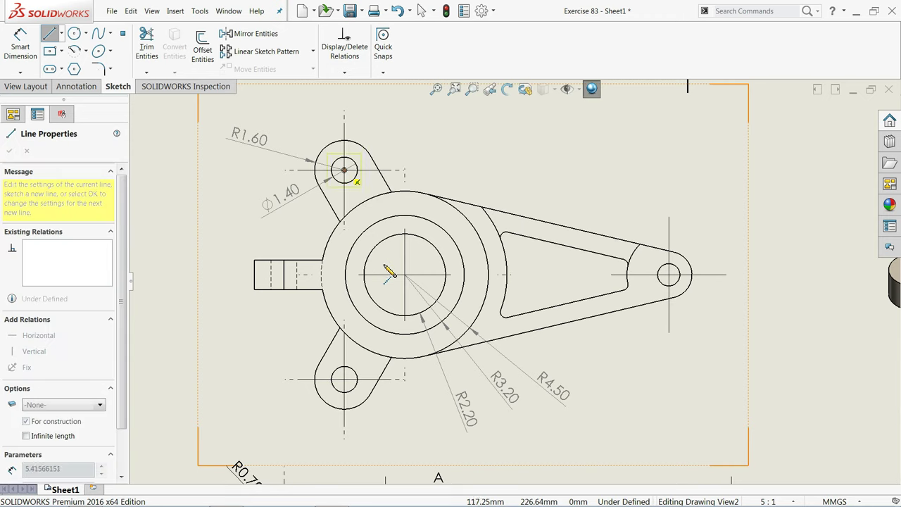
{"action": "left_click", "coordinate": [405, 275]}
{"action": "left_click", "coordinate": [405, 191]}
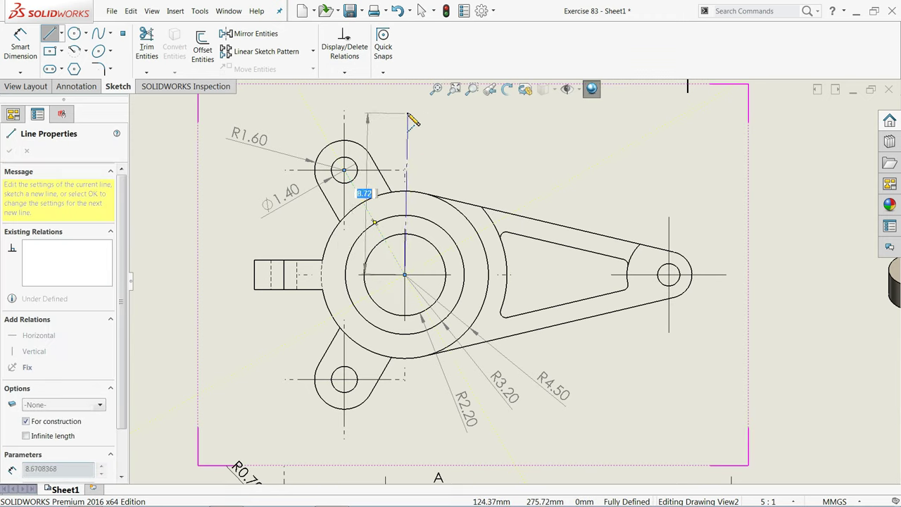
{"action": "left_click", "coordinate": [405, 110]}
{"action": "right_click", "coordinate": [450, 132]}
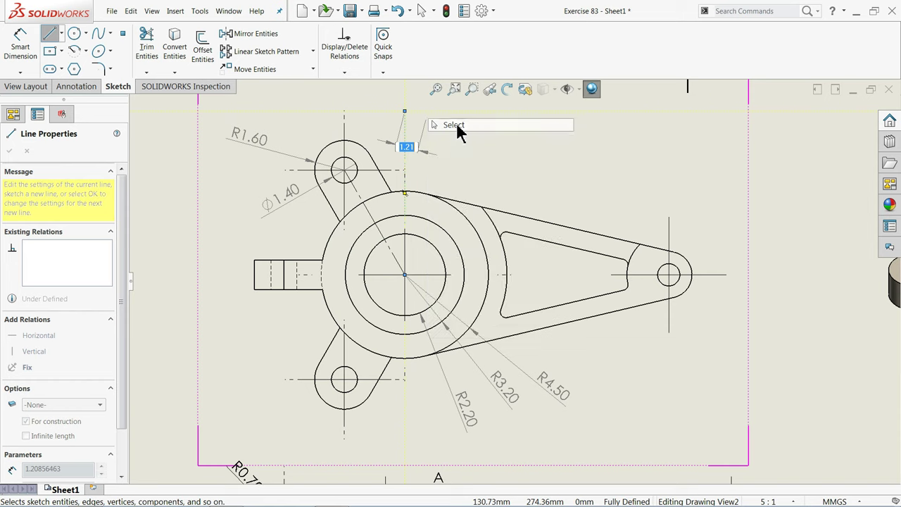
{"action": "left_click", "coordinate": [458, 132]}
{"action": "left_click", "coordinate": [16, 46]}
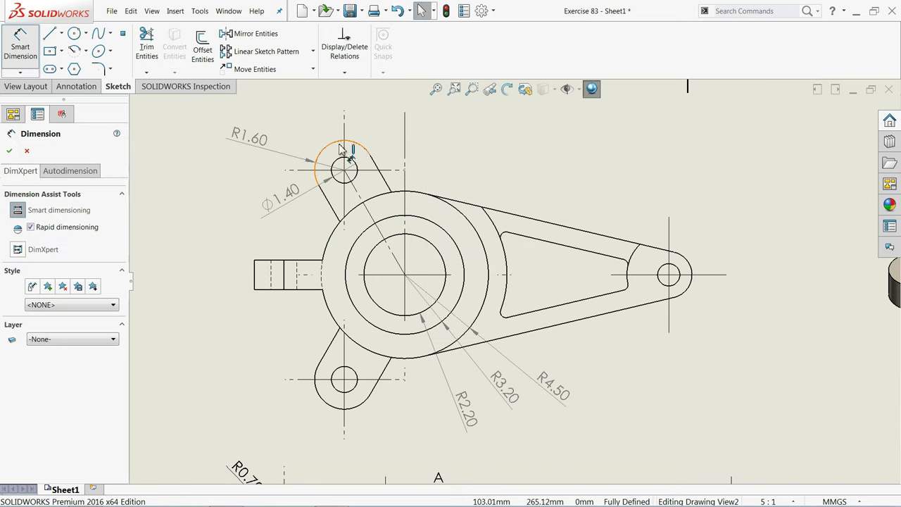
{"action": "left_click", "coordinate": [405, 160]}
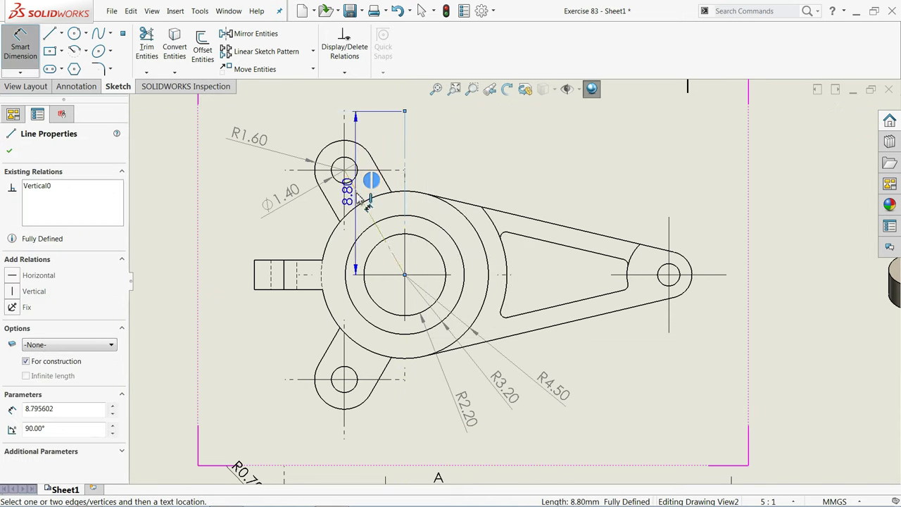
{"action": "left_click", "coordinate": [362, 205]}
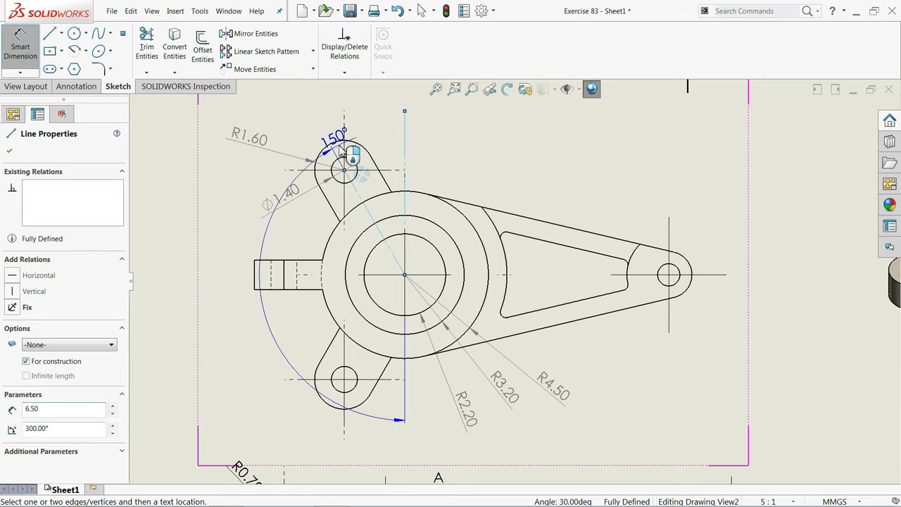
{"action": "key", "text": "Escape"}
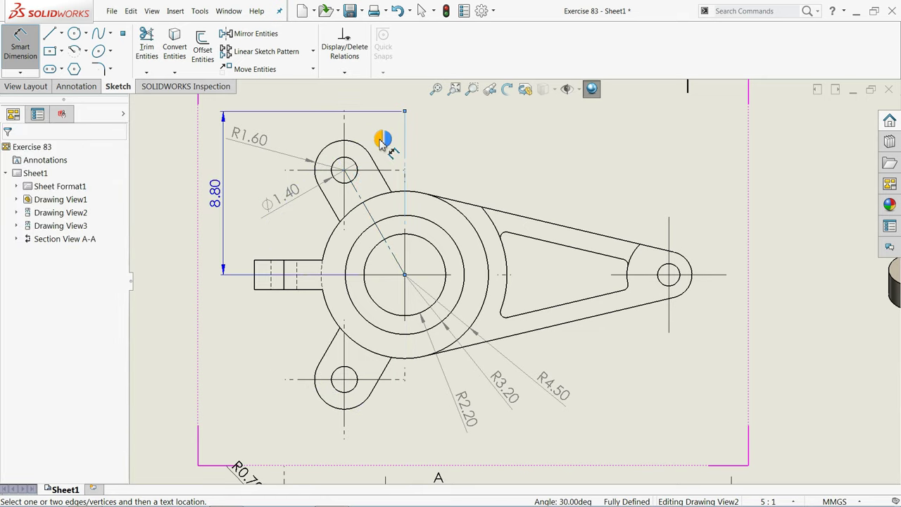
{"action": "key", "text": "Escape"}
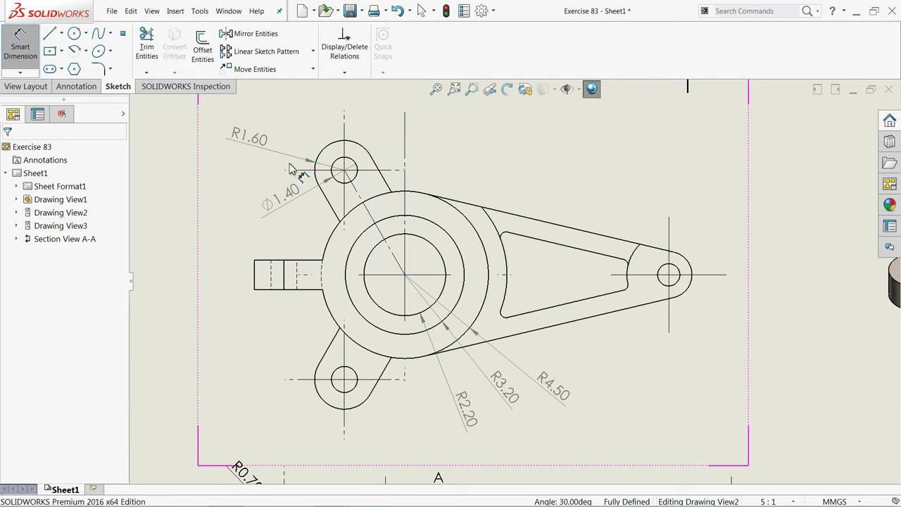
Dimension the angle between the slanted and vertical centerlines above the upper lug in the top view as a driven dimension
{"action": "left_click", "coordinate": [406, 159]}
{"action": "left_click", "coordinate": [355, 186]}
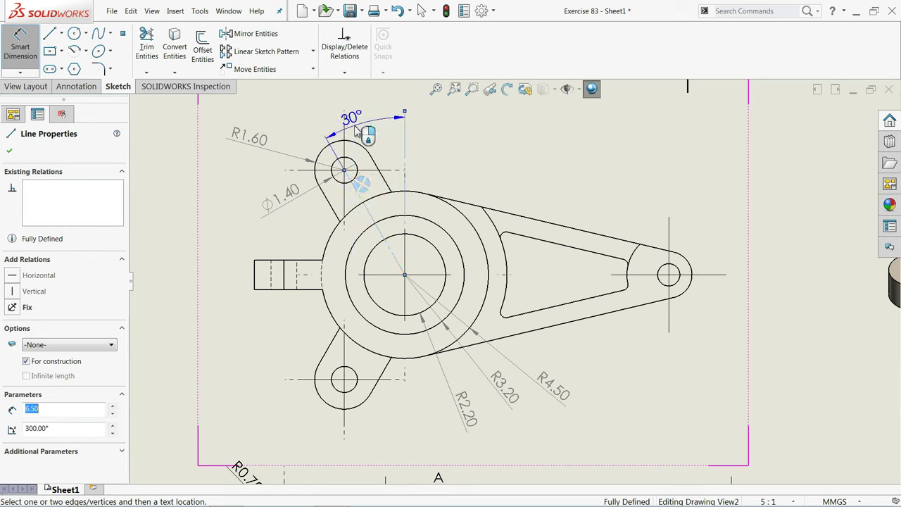
{"action": "left_click", "coordinate": [352, 111]}
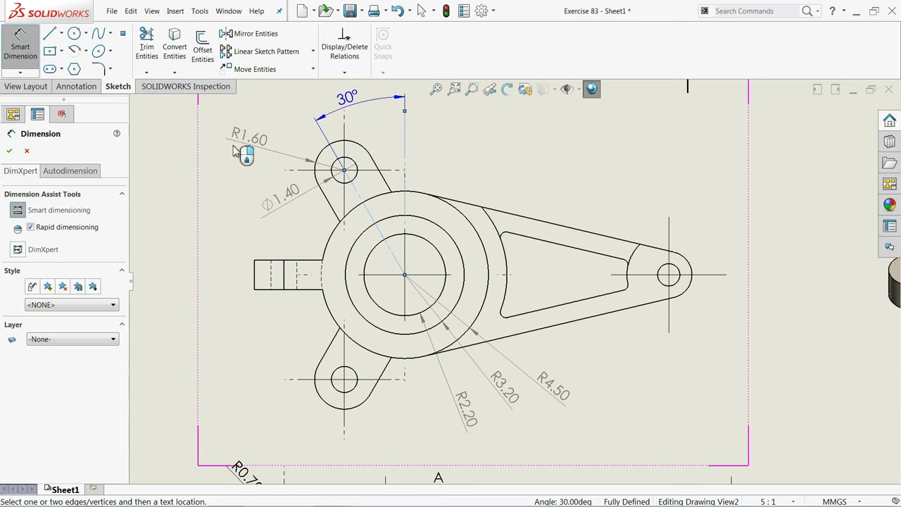
{"action": "left_click", "coordinate": [551, 265]}
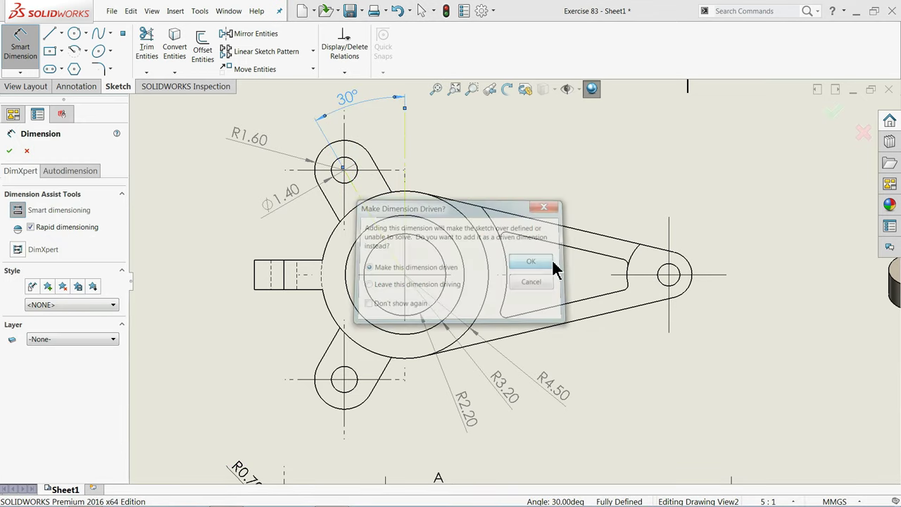
{"action": "left_click", "coordinate": [10, 152]}
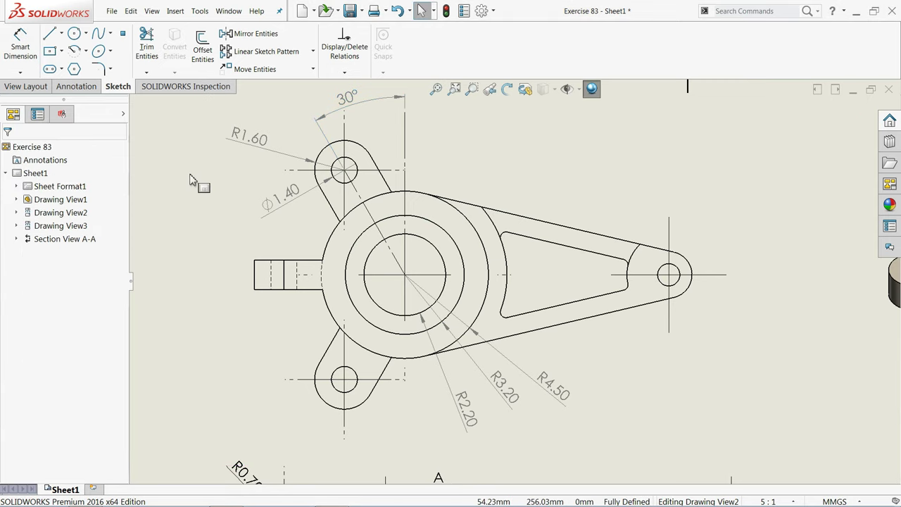
Add a driven aligned dimension for the slanted centerline from hub center to upper lug hole, placed above the arm
{"action": "scroll", "coordinate": [493, 187], "scroll_direction": "up", "scroll_amount": 2}
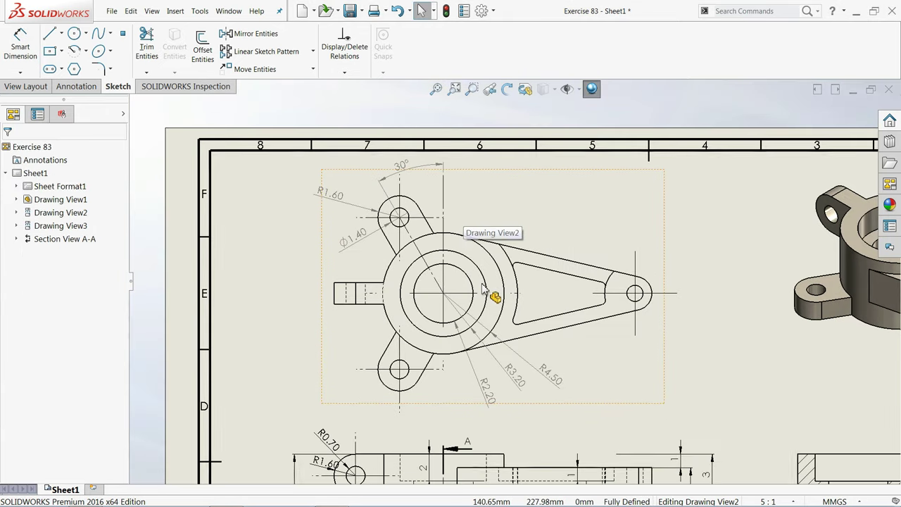
{"action": "scroll", "coordinate": [468, 261], "scroll_direction": "down", "scroll_amount": 2}
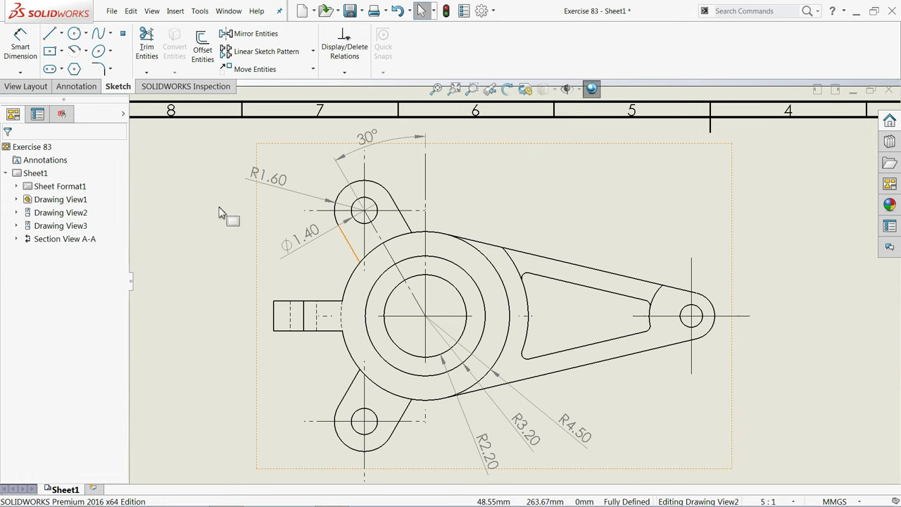
{"action": "left_click", "coordinate": [20, 47]}
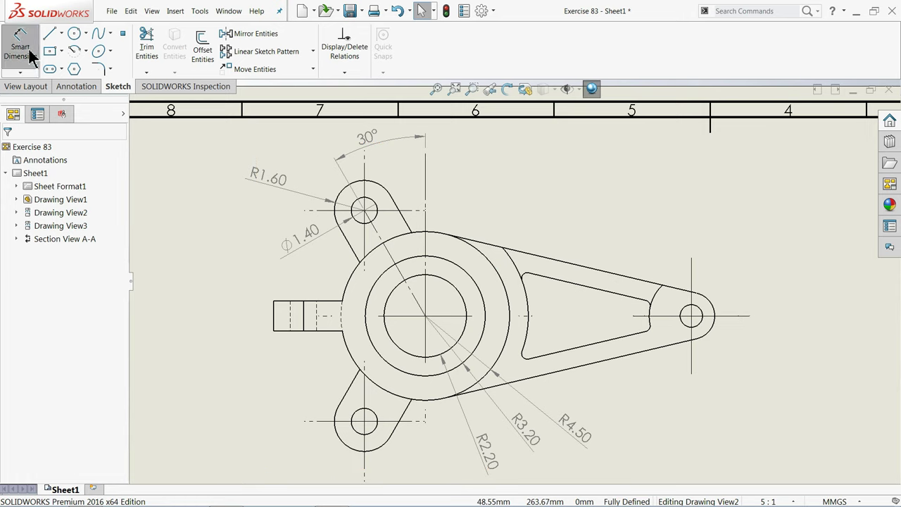
{"action": "left_click", "coordinate": [389, 254]}
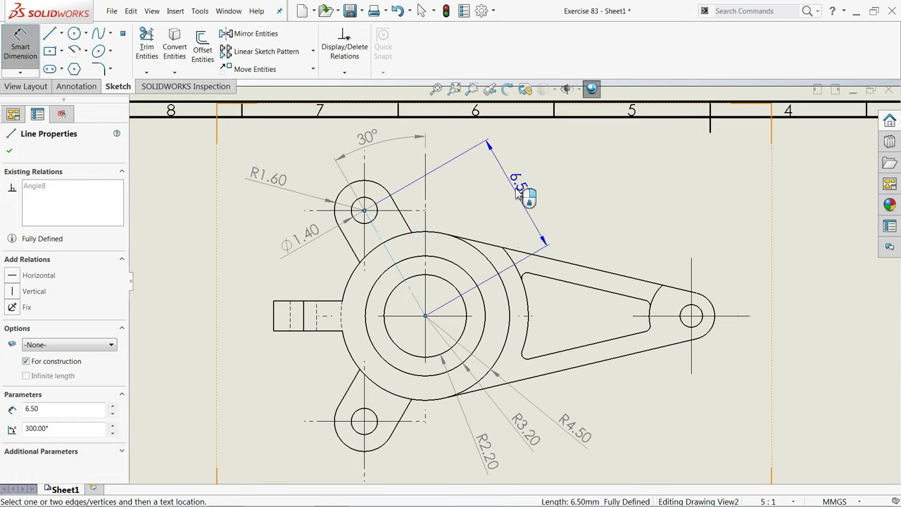
{"action": "left_click", "coordinate": [522, 191]}
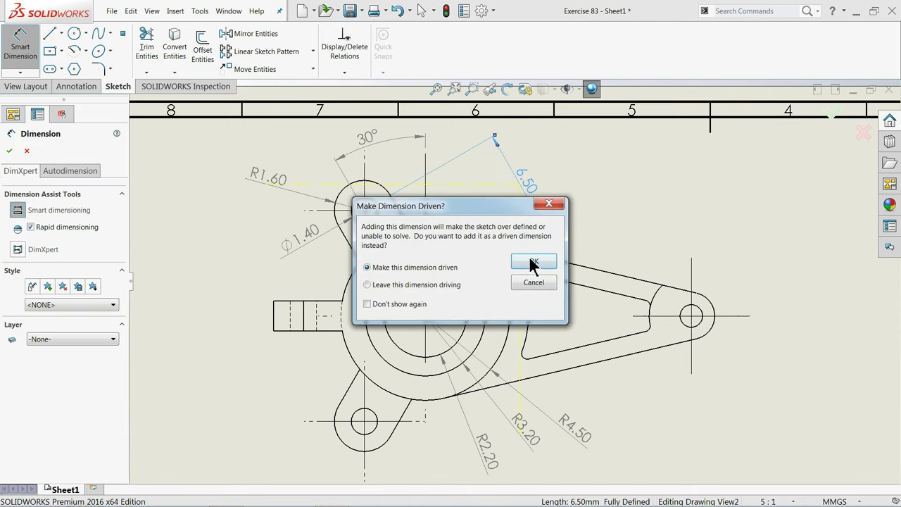
{"action": "left_click", "coordinate": [533, 262]}
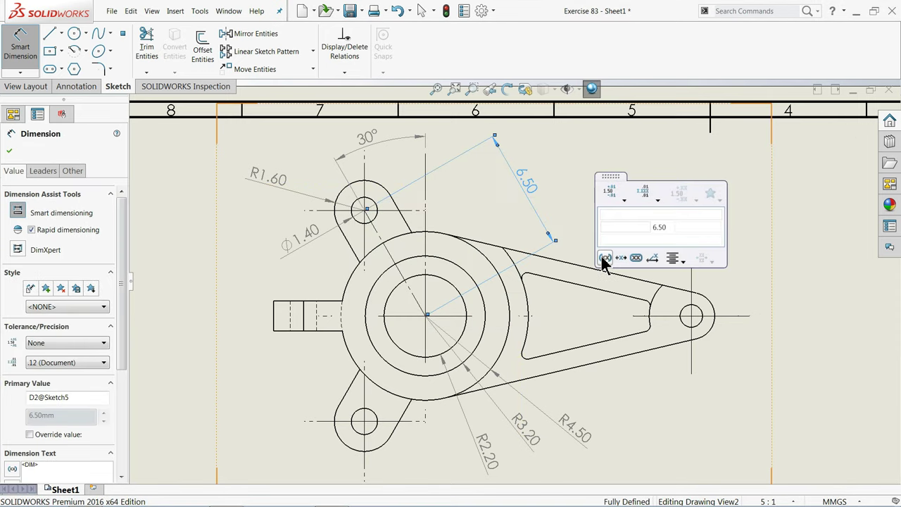
Dimension the radius of the arc where the arm's pocket meets the hub, placing the value inside the pocket
{"action": "scroll", "coordinate": [595, 256], "scroll_direction": "up", "scroll_amount": 2}
{"action": "scroll", "coordinate": [542, 317], "scroll_direction": "down", "scroll_amount": 2}
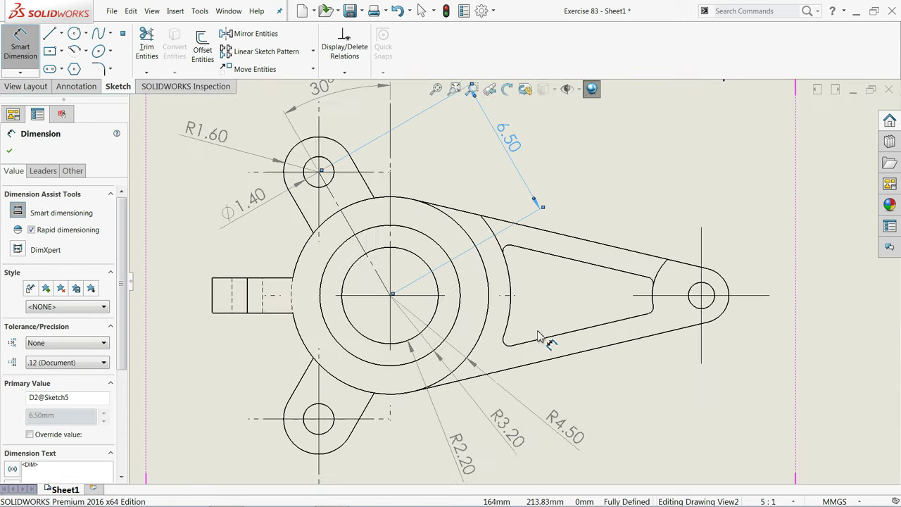
{"action": "left_click", "coordinate": [514, 285]}
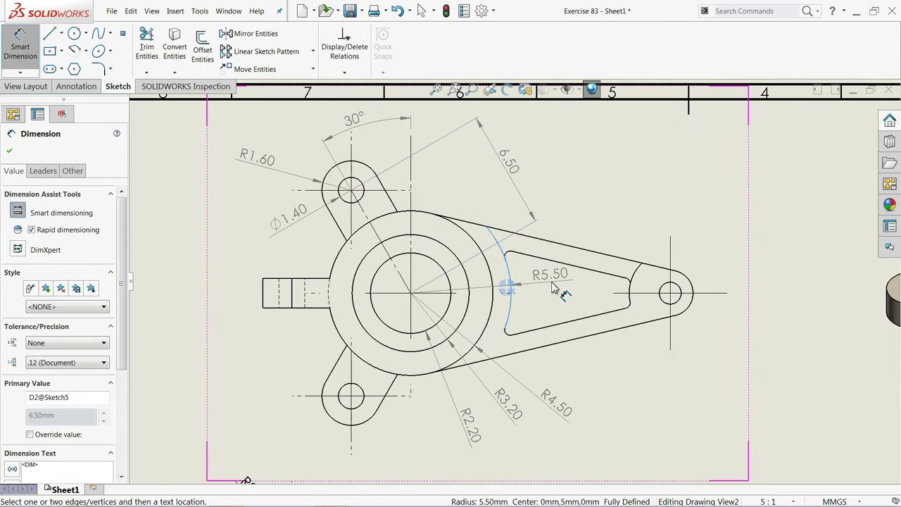
{"action": "left_click", "coordinate": [557, 293]}
Dimension the width of the horizontal lug at its outer end in the top view, placing the value beside it
{"action": "scroll", "coordinate": [566, 312], "scroll_direction": "down", "scroll_amount": 5}
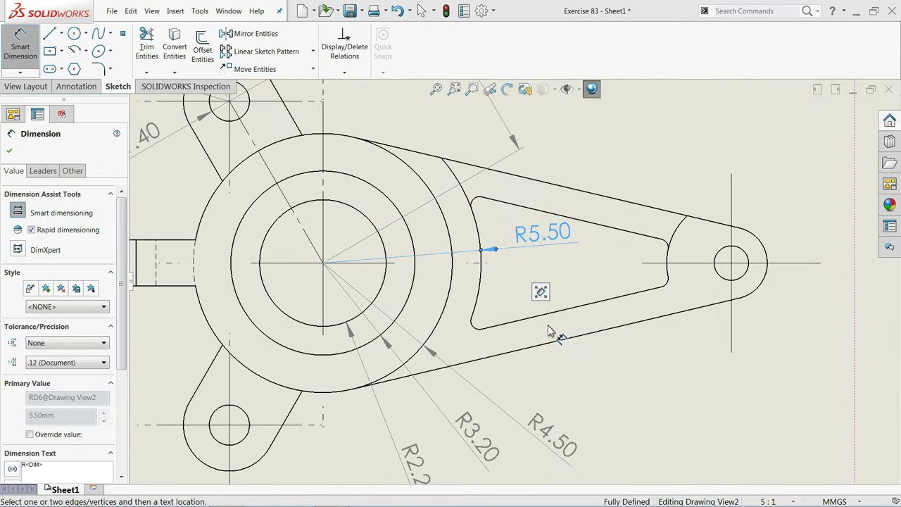
{"action": "scroll", "coordinate": [634, 298], "scroll_direction": "up", "scroll_amount": 5}
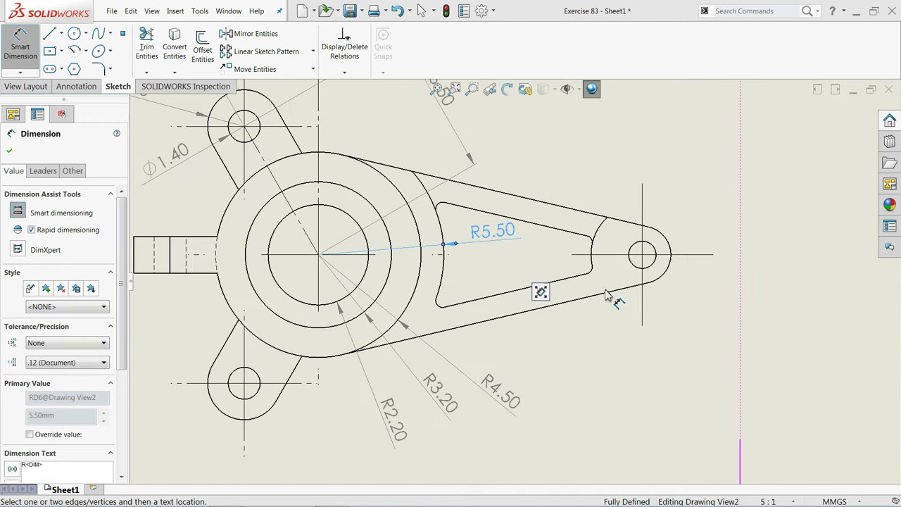
{"action": "scroll", "coordinate": [470, 290], "scroll_direction": "up", "scroll_amount": 3}
{"action": "scroll", "coordinate": [359, 296], "scroll_direction": "down", "scroll_amount": 3}
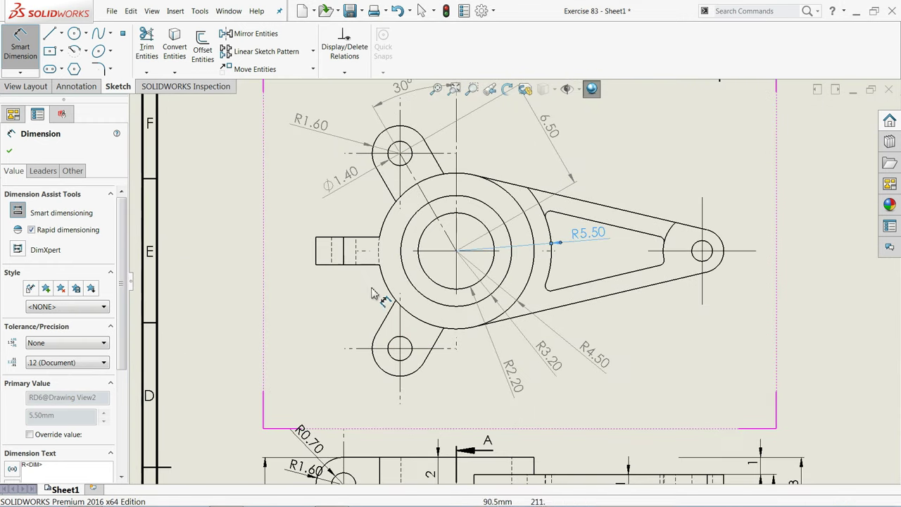
{"action": "left_click", "coordinate": [318, 258]}
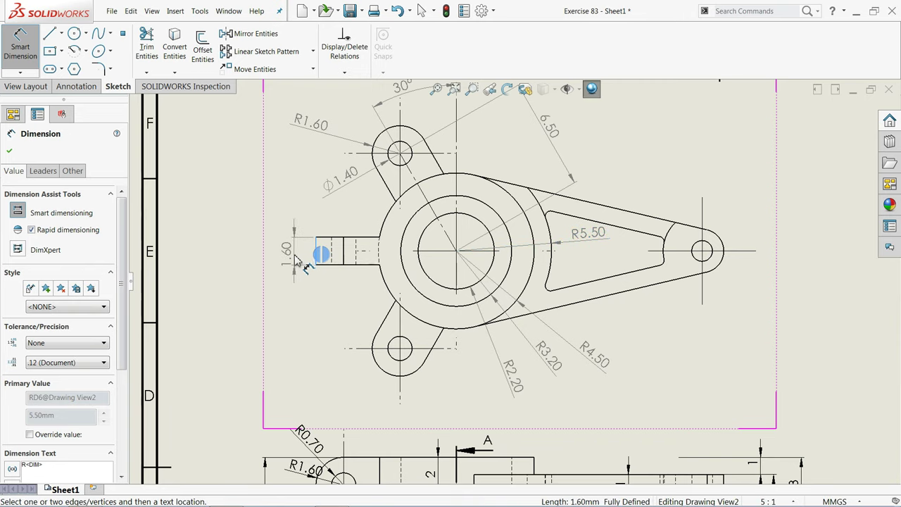
{"action": "left_click", "coordinate": [295, 261]}
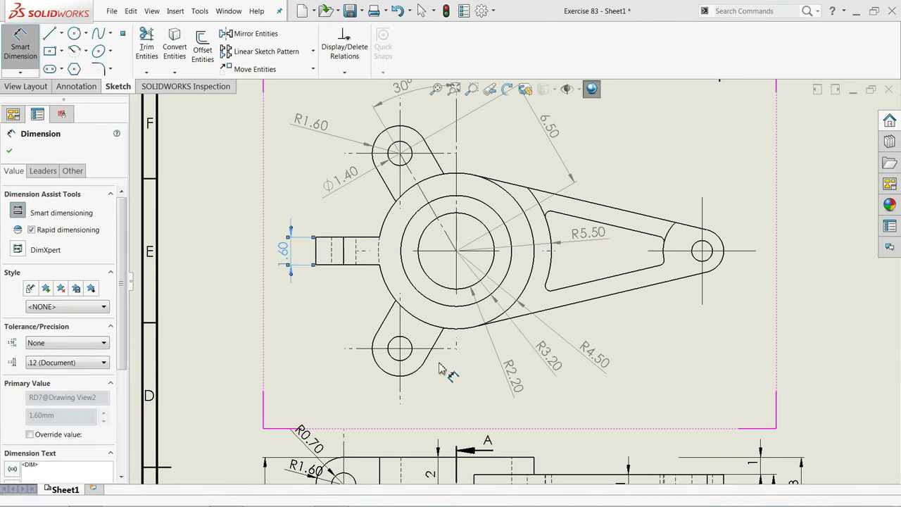
Move the lug's outer radius value in the front view outward so it clears the rounded edge
{"action": "scroll", "coordinate": [337, 334], "scroll_direction": "up", "scroll_amount": 5}
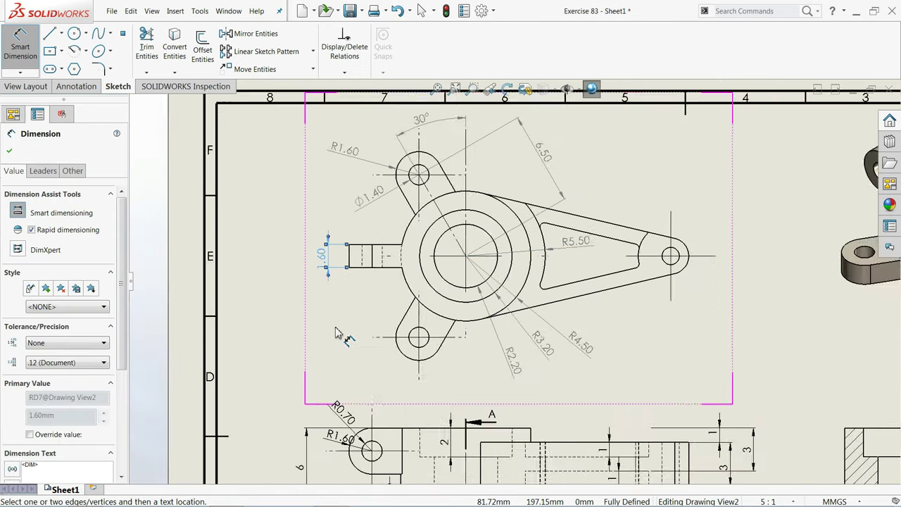
{"action": "scroll", "coordinate": [402, 366], "scroll_direction": "down", "scroll_amount": 8}
{"action": "scroll", "coordinate": [420, 359], "scroll_direction": "down", "scroll_amount": 2}
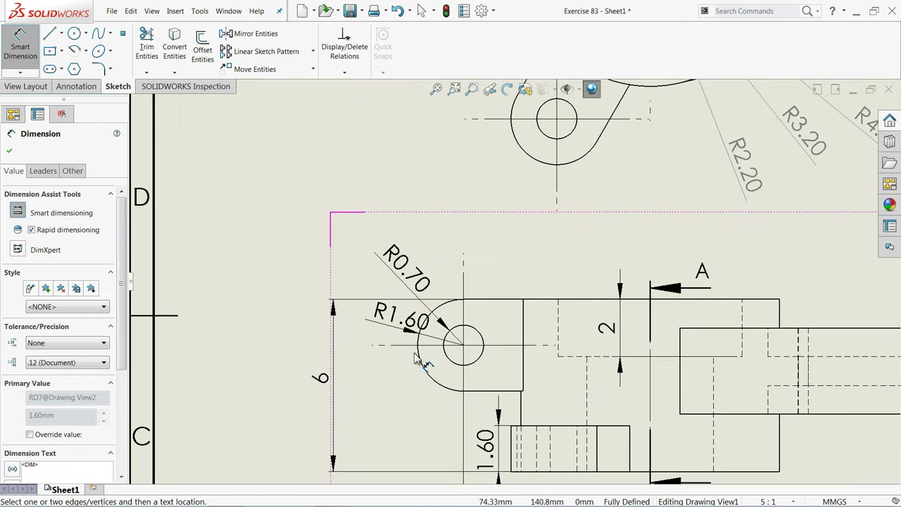
{"action": "left_click_drag", "start_coordinate": [419, 337], "coordinate": [386, 332]}
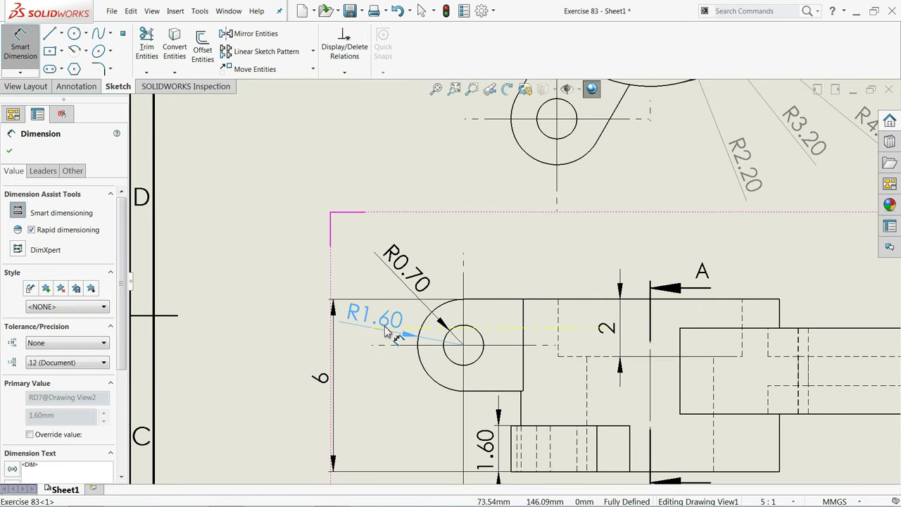
{"action": "left_click", "coordinate": [291, 272]}
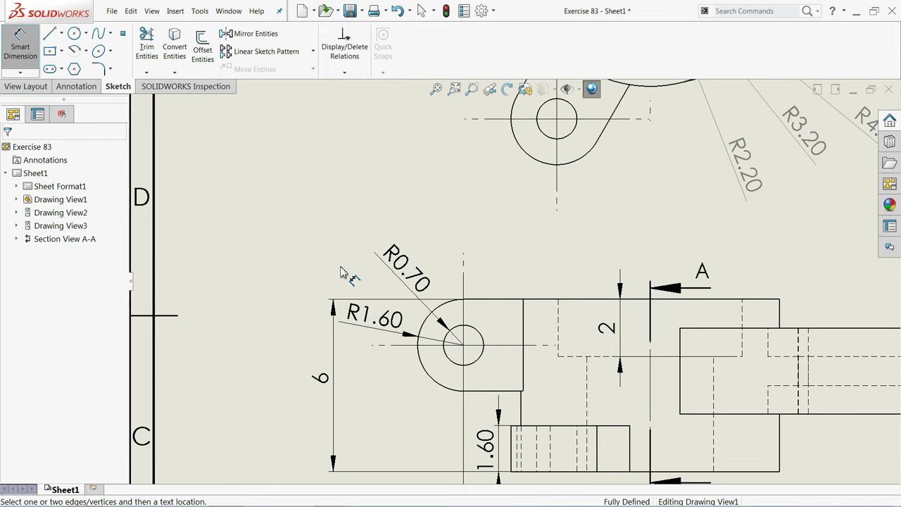
Dimension the hub's overall height and outer diameter in section view A-A, placing them beside and above the section
{"action": "scroll", "coordinate": [457, 274], "scroll_direction": "up", "scroll_amount": 1}
{"action": "key", "text": "f"}
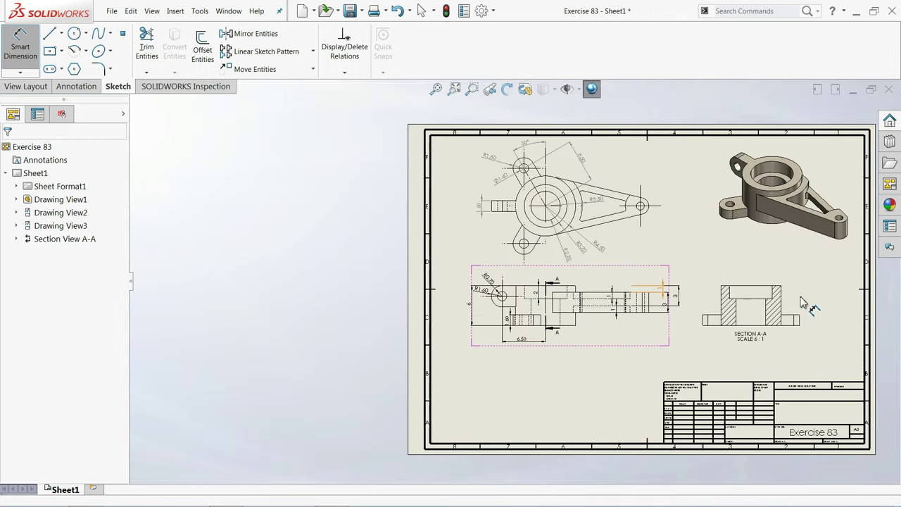
{"action": "scroll", "coordinate": [806, 315], "scroll_direction": "down", "scroll_amount": 1}
{"action": "scroll", "coordinate": [806, 316], "scroll_direction": "down", "scroll_amount": 3}
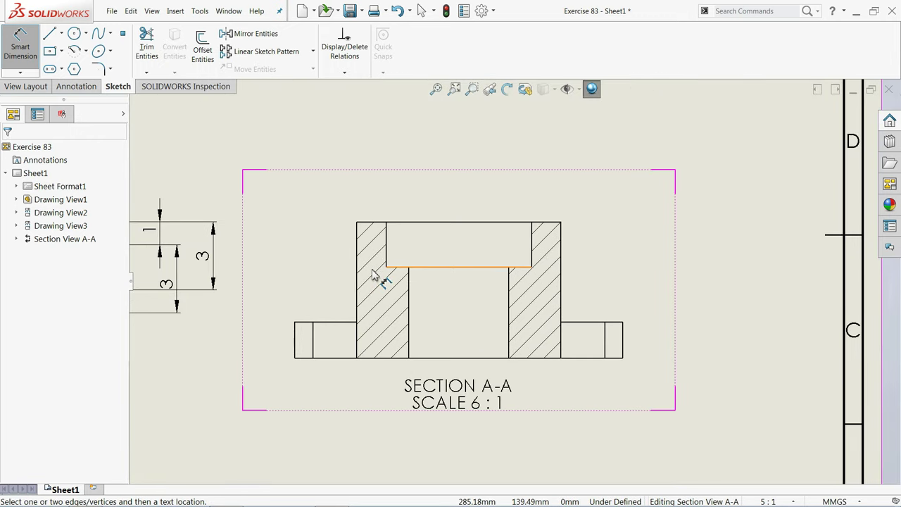
{"action": "left_click", "coordinate": [562, 289]}
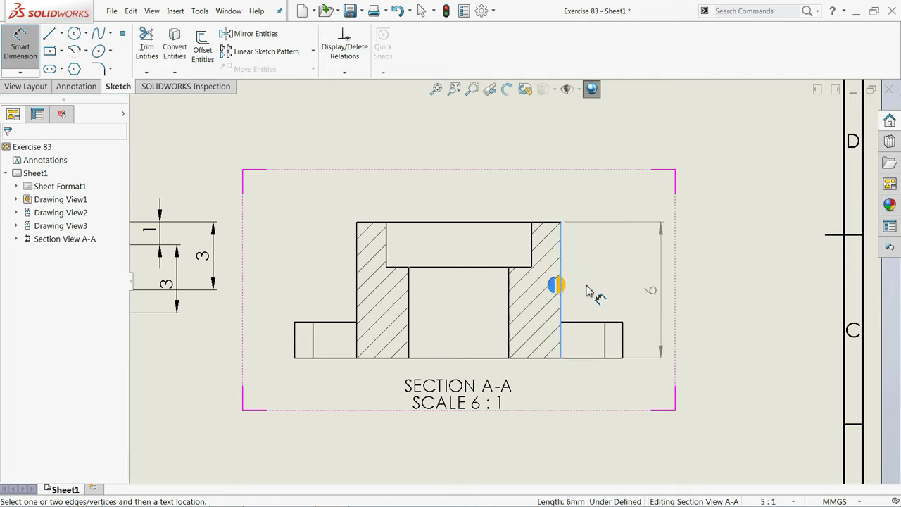
{"action": "left_click", "coordinate": [708, 294]}
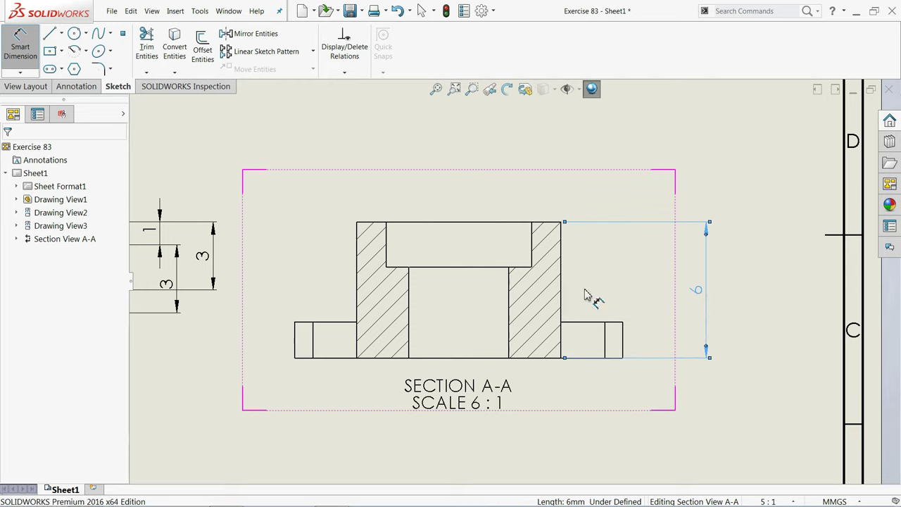
{"action": "left_click", "coordinate": [483, 224]}
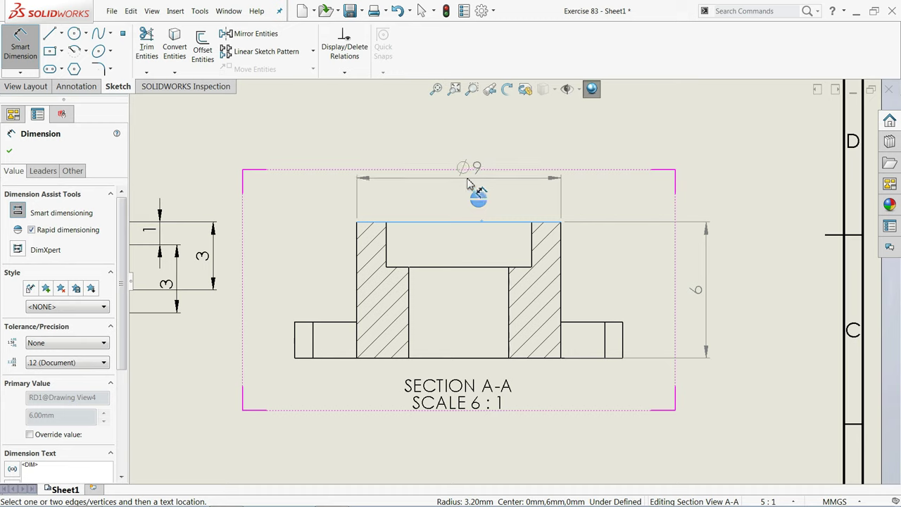
{"action": "left_click", "coordinate": [467, 185]}
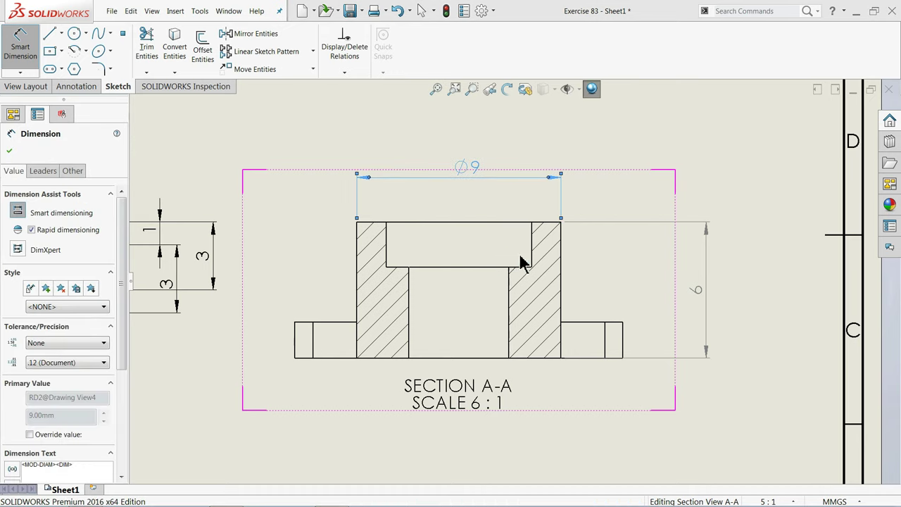
Dimension the counterbore depth and the lower bore diameter in section view A-A
{"action": "left_click", "coordinate": [386, 251]}
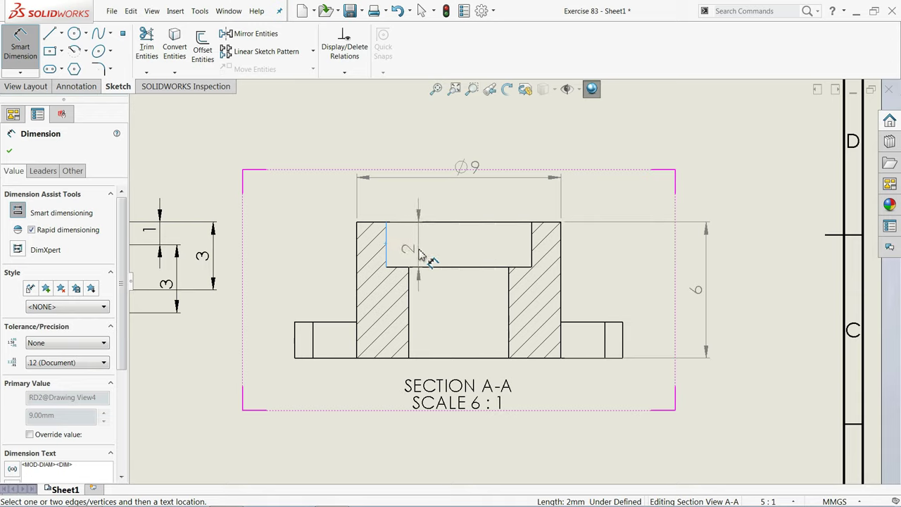
{"action": "left_click", "coordinate": [420, 253]}
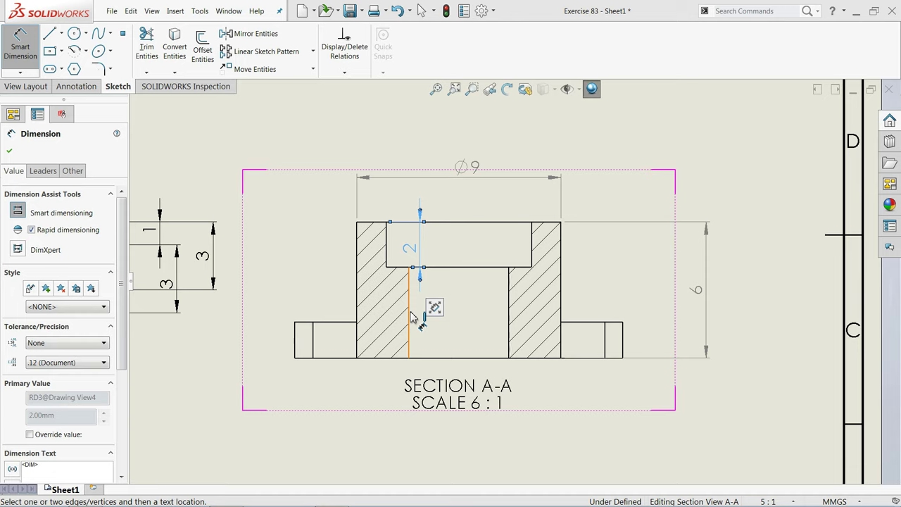
{"action": "left_click", "coordinate": [456, 323]}
{"action": "left_click", "coordinate": [504, 332]}
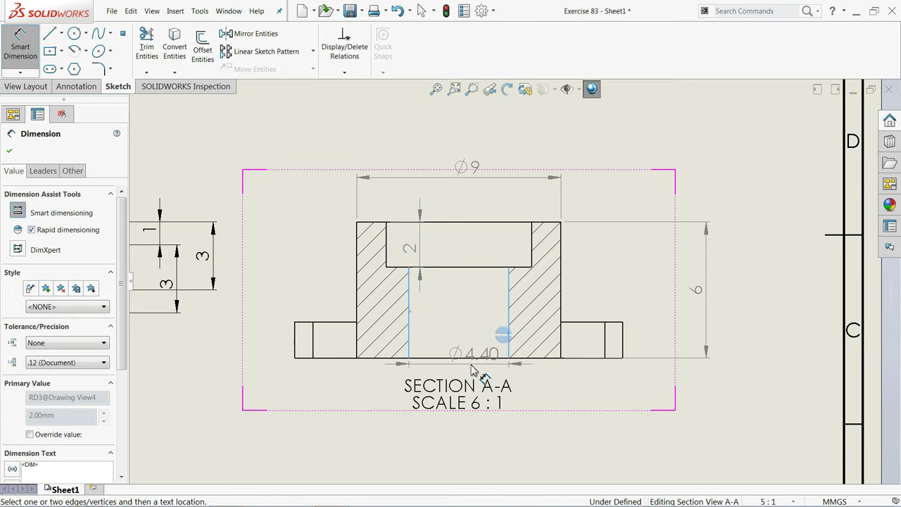
{"action": "left_click", "coordinate": [465, 374]}
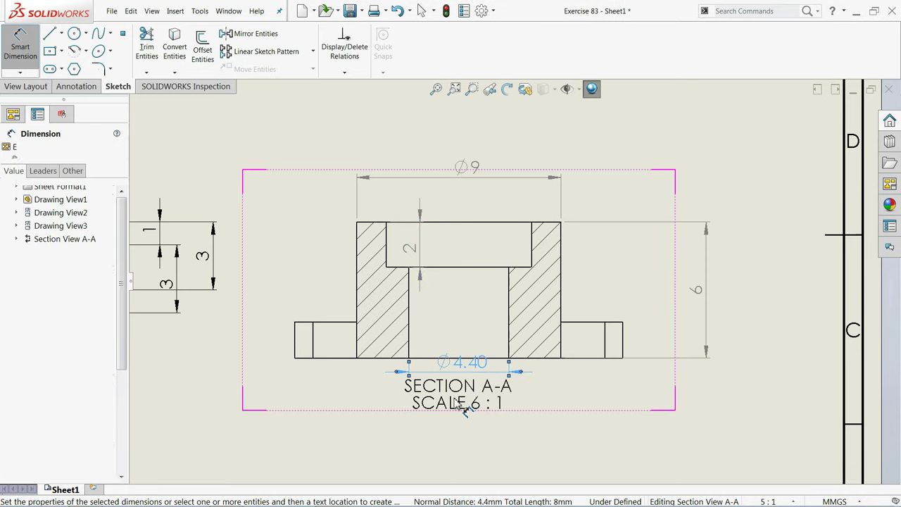
Dimension the base lug's thickness in section view A-A, placed between the lug and the overall height, and finish dimensioning
{"action": "left_click", "coordinate": [624, 350]}
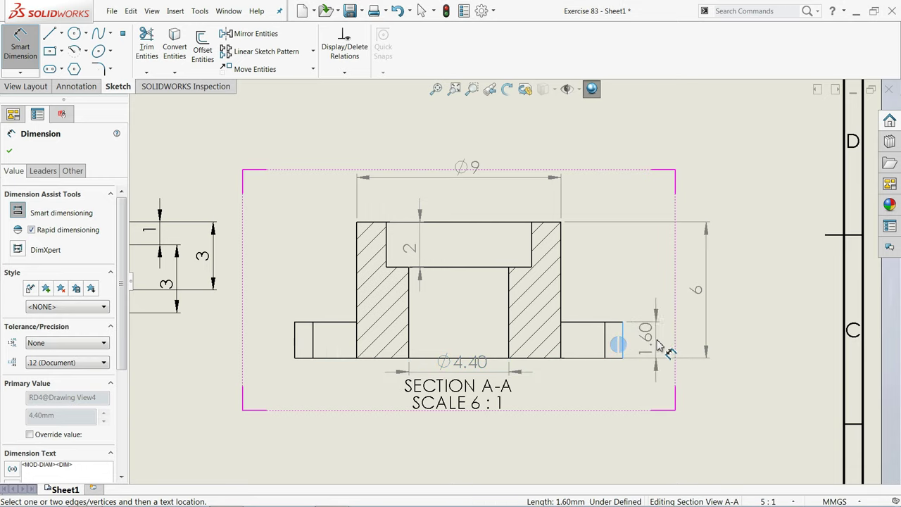
{"action": "left_click", "coordinate": [620, 342]}
{"action": "scroll", "coordinate": [557, 316], "scroll_direction": "down", "scroll_amount": 2}
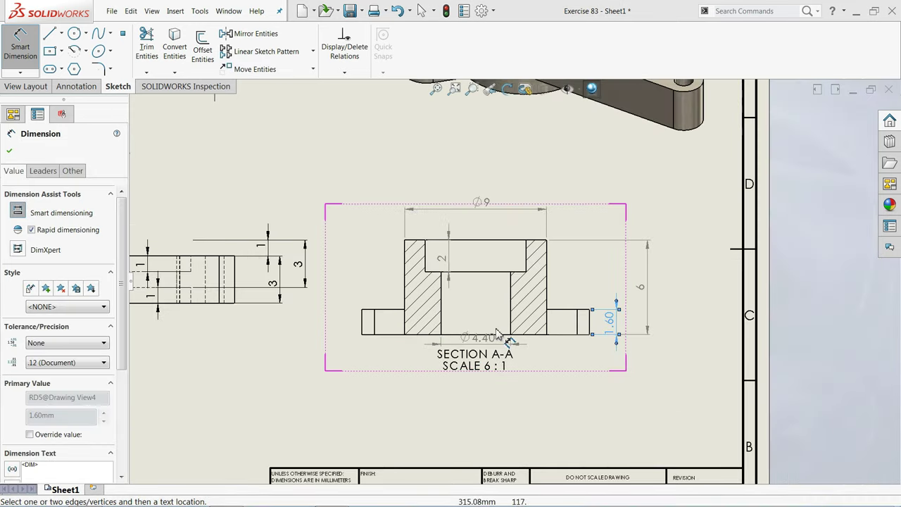
{"action": "left_click", "coordinate": [10, 151]}
Move the section A-A label further below the view, clear of the bore diameter dimension
{"action": "scroll", "coordinate": [507, 296], "scroll_direction": "up", "scroll_amount": 2}
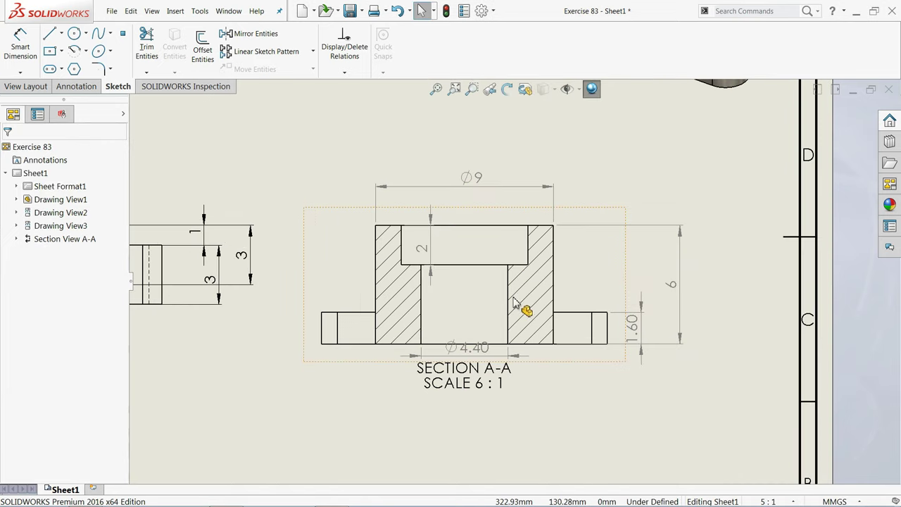
{"action": "left_click_drag", "start_coordinate": [470, 392], "coordinate": [477, 440]}
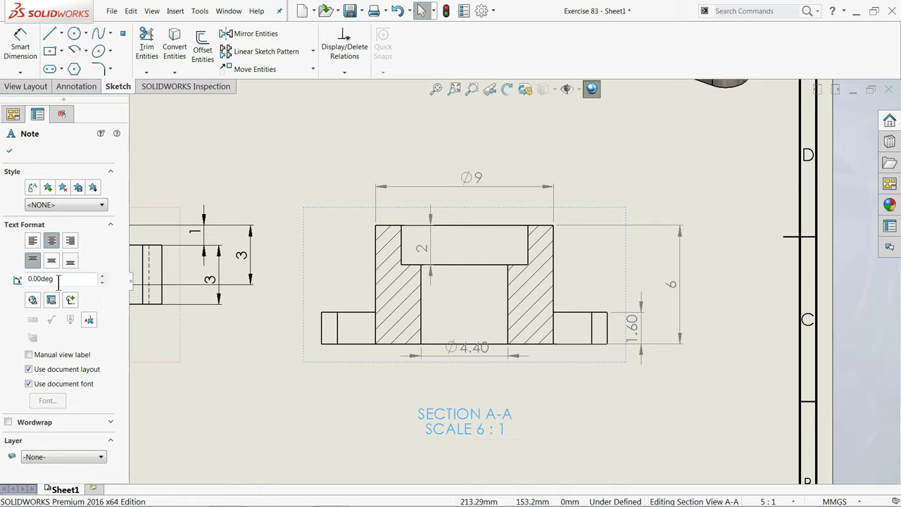
Set the section A-A label's font to Bold with a height of 5 mm instead of the document font, and deselect it
{"action": "left_click", "coordinate": [10, 152]}
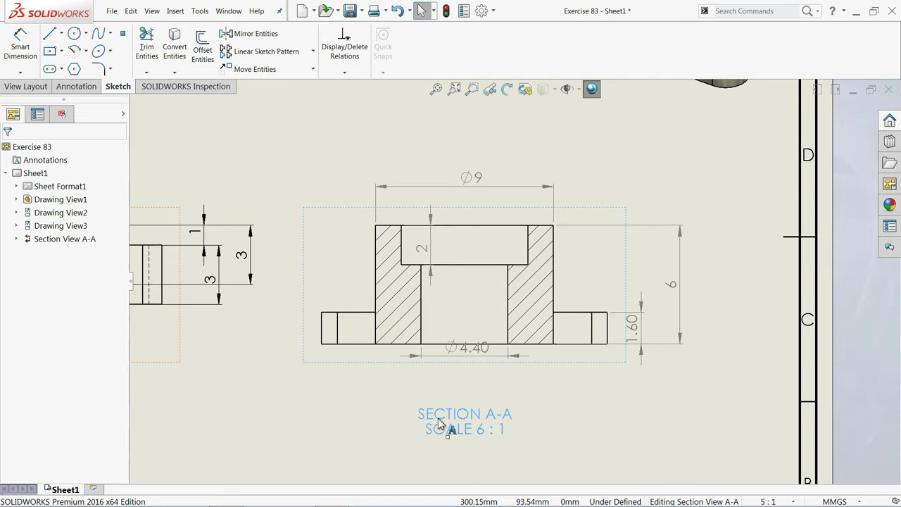
{"action": "key", "text": "Return"}
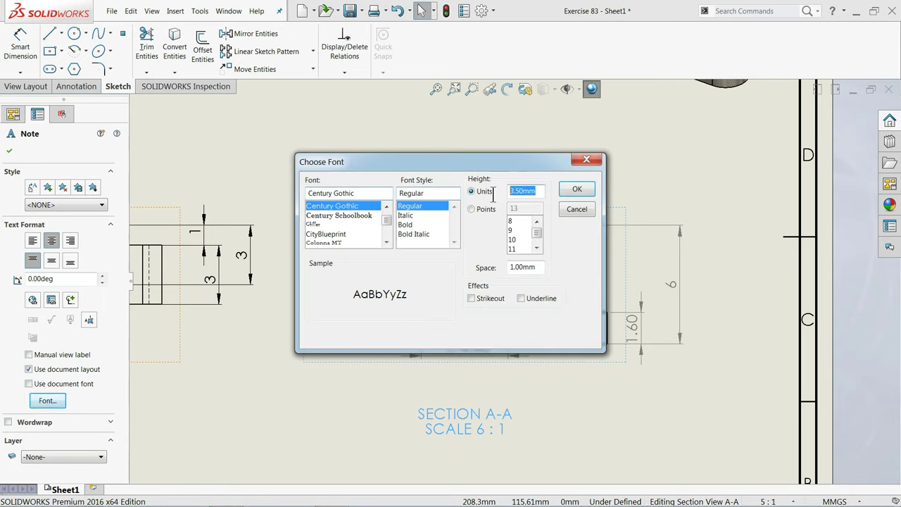
{"action": "left_click", "coordinate": [405, 226]}
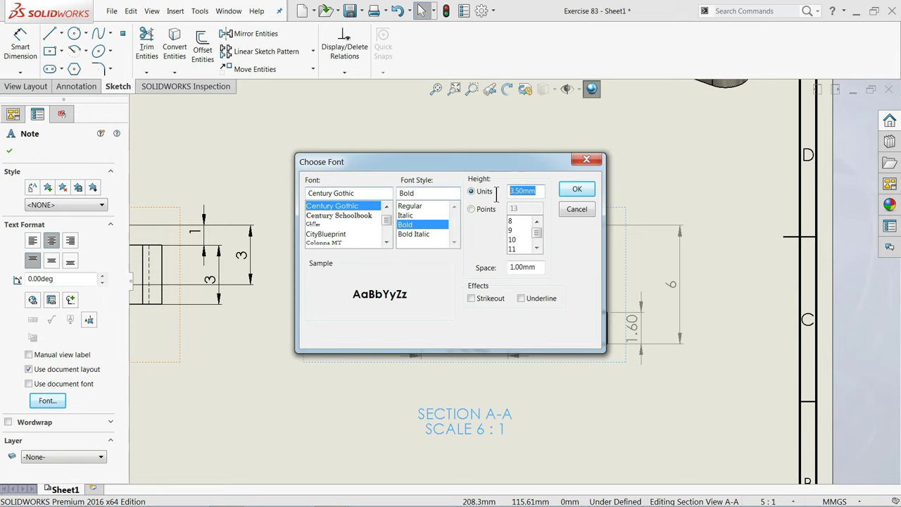
{"action": "type", "text": "5"}
{"action": "key", "text": "Return"}
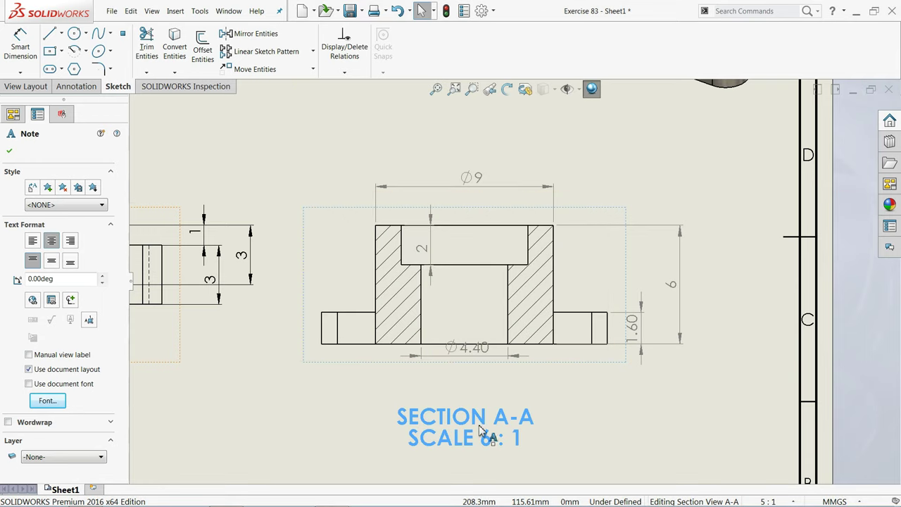
{"action": "scroll", "coordinate": [509, 412], "scroll_direction": "up", "scroll_amount": 3}
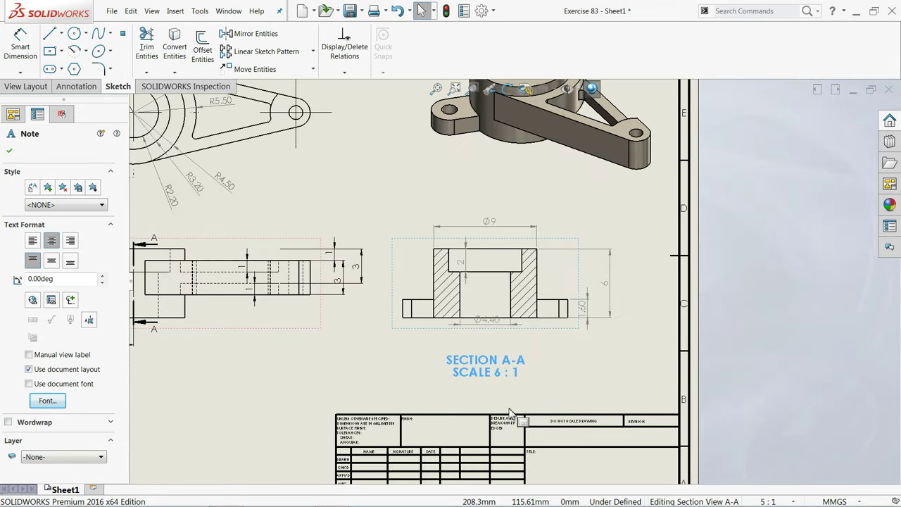
{"action": "left_click", "coordinate": [324, 352]}
Move the lower bore diameter dimension further below section view A-A, between the view and its label
{"action": "scroll", "coordinate": [486, 331], "scroll_direction": "up", "scroll_amount": 3}
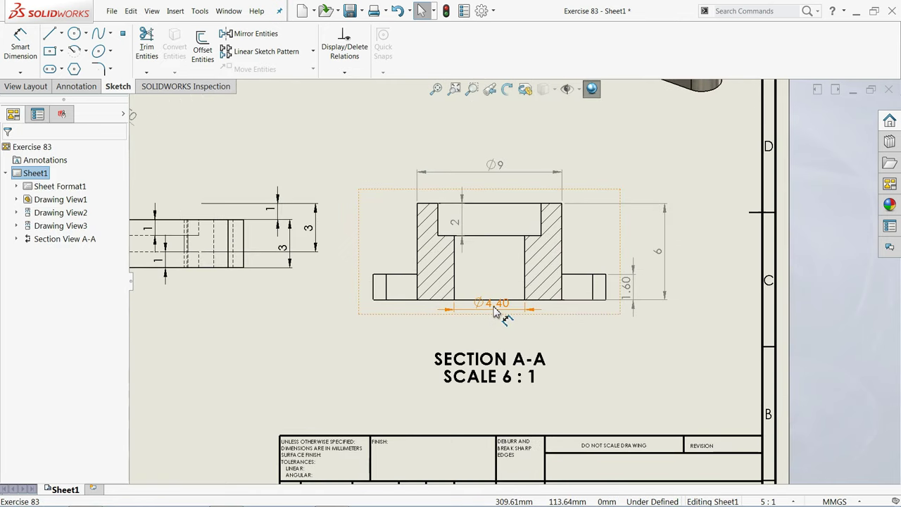
{"action": "left_click_drag", "start_coordinate": [496, 312], "coordinate": [495, 337]}
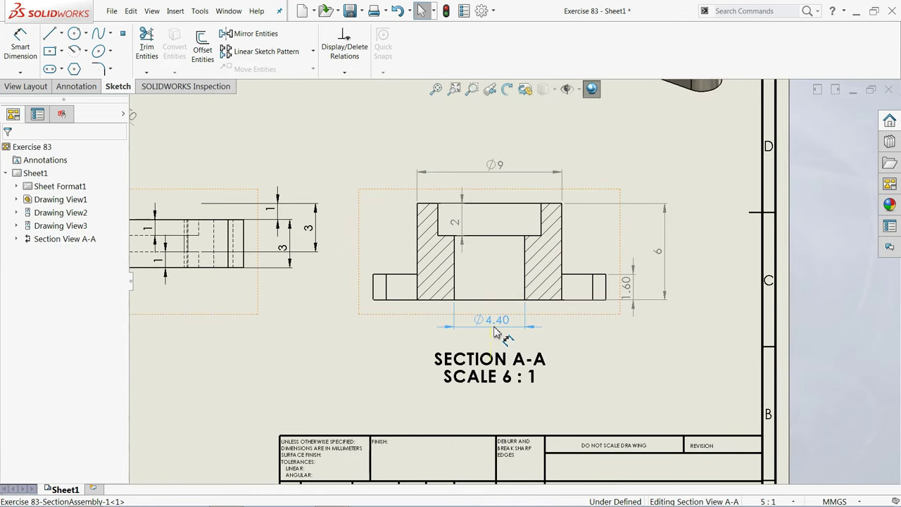
{"action": "scroll", "coordinate": [426, 215], "scroll_direction": "down", "scroll_amount": 3}
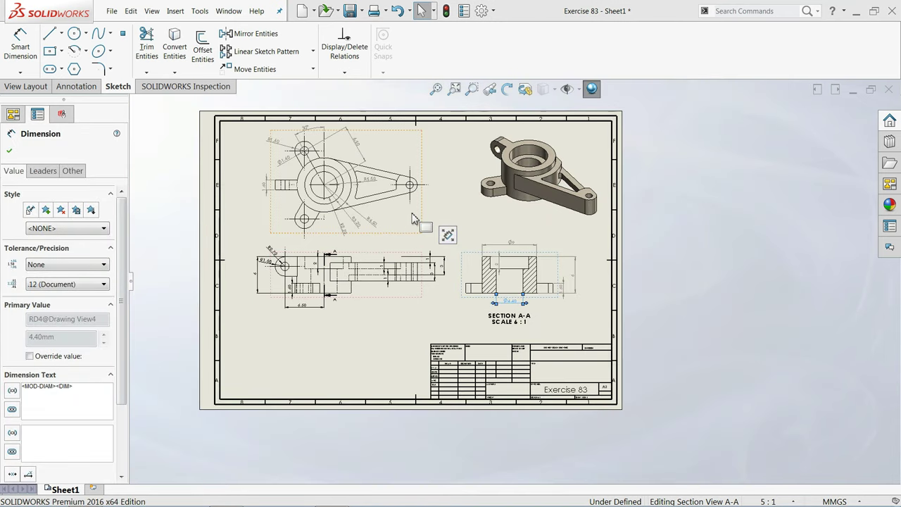
Sketch a closed spline around the small hole and rounded end of the long arm in the top view
{"action": "scroll", "coordinate": [416, 218], "scroll_direction": "up", "scroll_amount": 3}
{"action": "scroll", "coordinate": [469, 191], "scroll_direction": "up", "scroll_amount": 3}
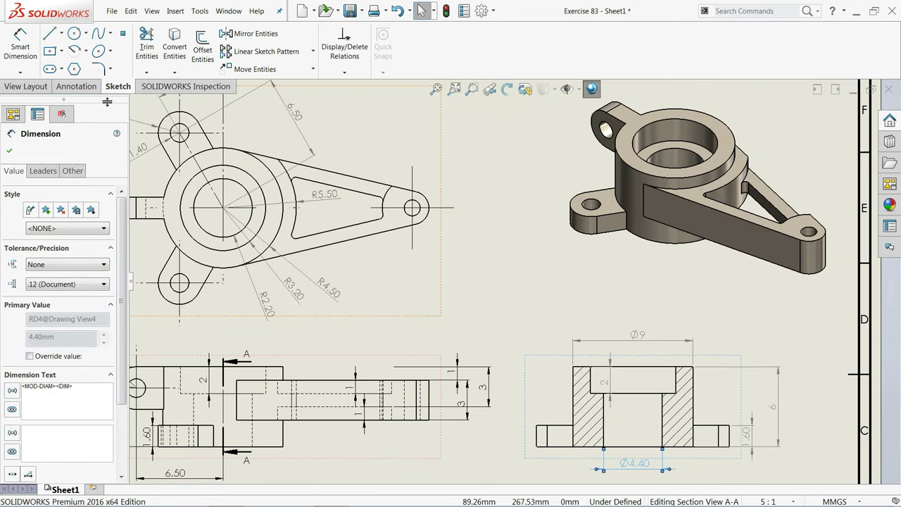
{"action": "left_click", "coordinate": [46, 88]}
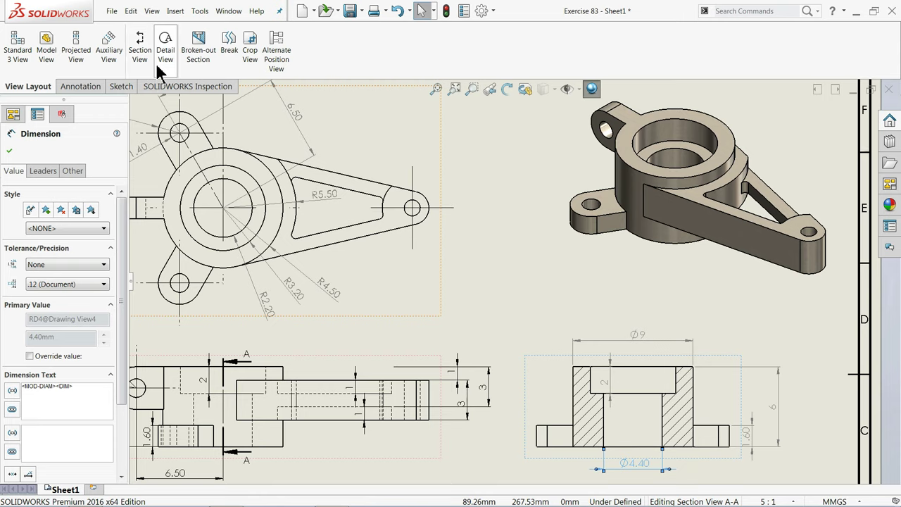
{"action": "scroll", "coordinate": [433, 162], "scroll_direction": "up", "scroll_amount": 3}
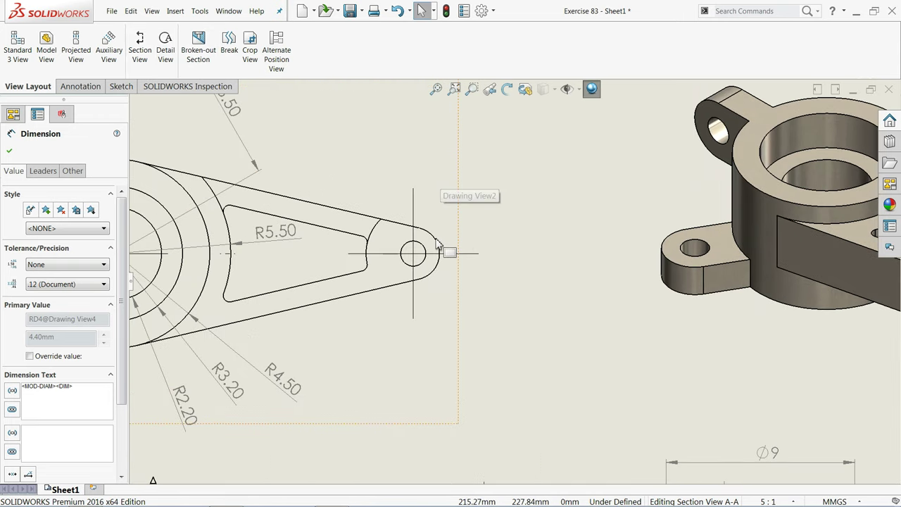
{"action": "scroll", "coordinate": [436, 252], "scroll_direction": "up", "scroll_amount": 2}
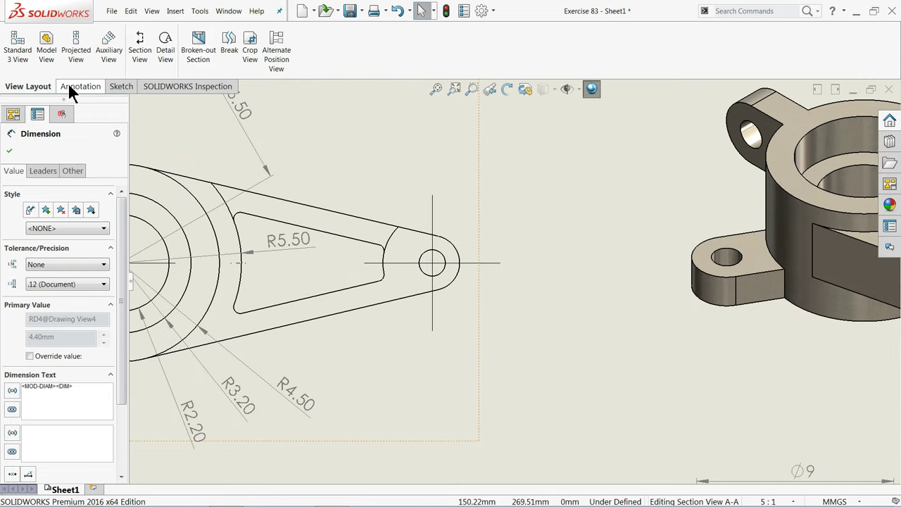
{"action": "left_click", "coordinate": [121, 89]}
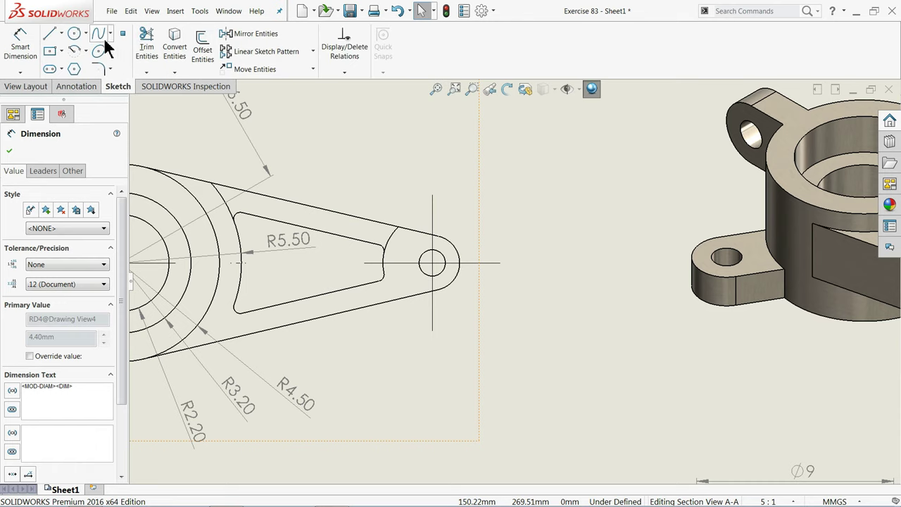
{"action": "left_click", "coordinate": [98, 36]}
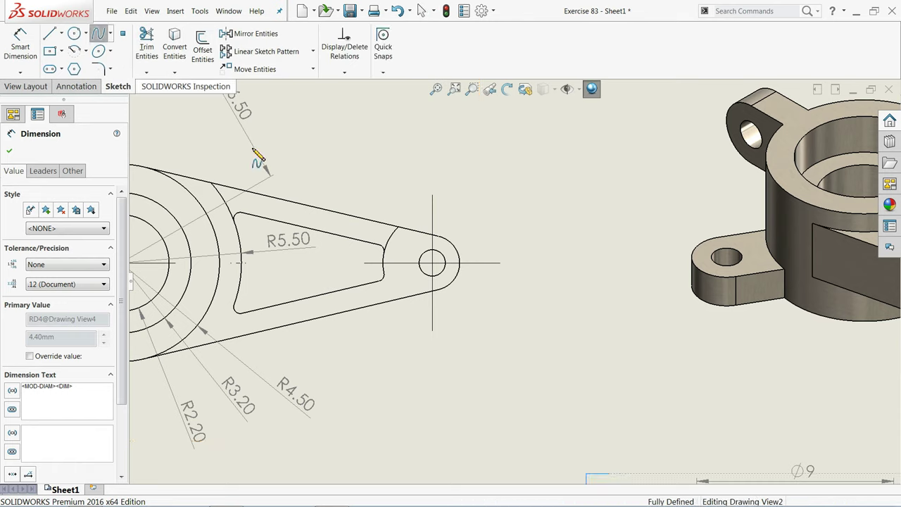
{"action": "left_click", "coordinate": [417, 191]}
{"action": "left_click", "coordinate": [352, 262]}
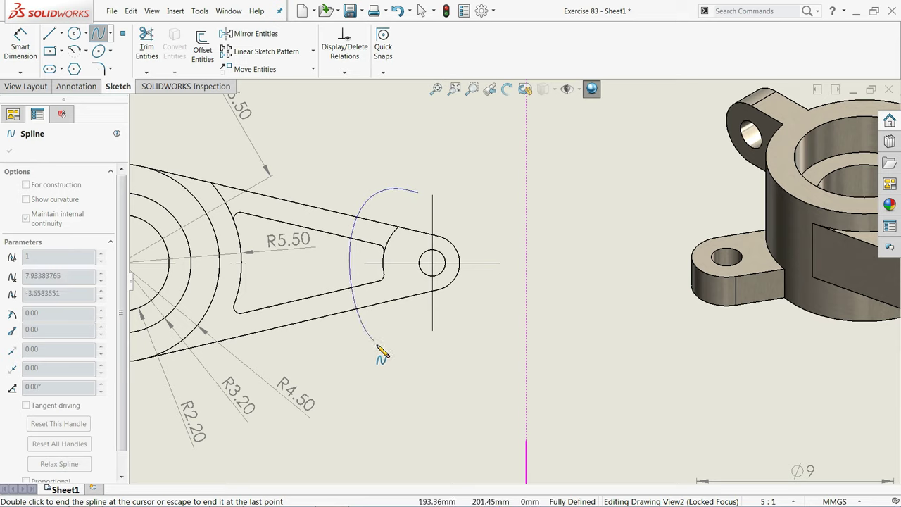
{"action": "left_click", "coordinate": [382, 350]}
{"action": "left_click", "coordinate": [495, 258]}
{"action": "left_click", "coordinate": [419, 192]}
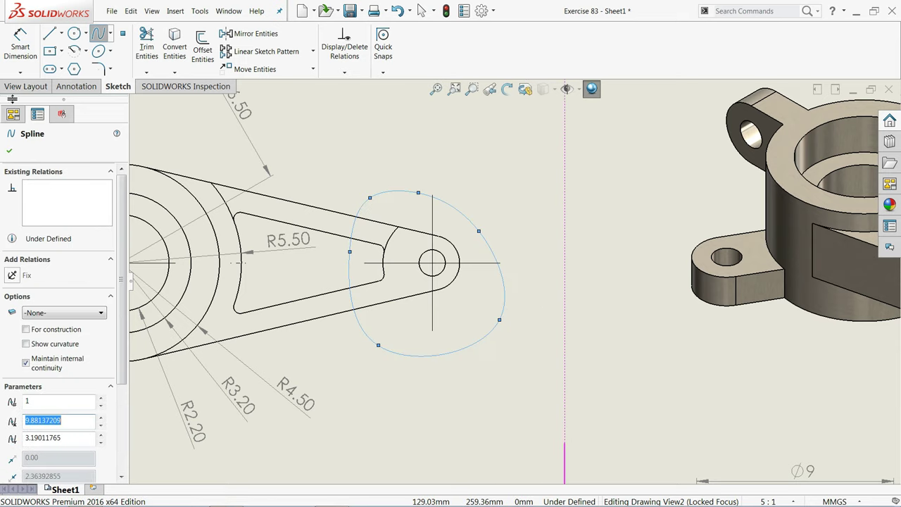
Create a detail view from the closed spline and place it between the top view and the isometric view, above the section
{"action": "left_click", "coordinate": [21, 88]}
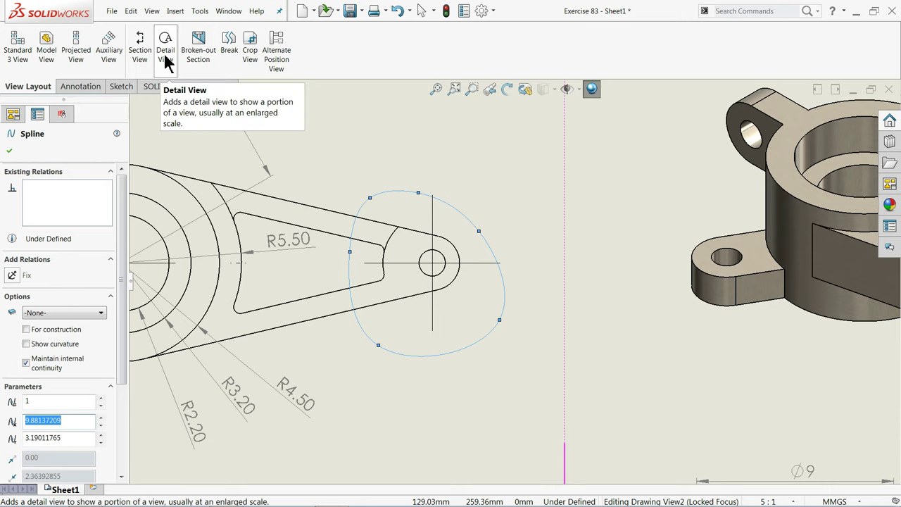
{"action": "left_click", "coordinate": [167, 62]}
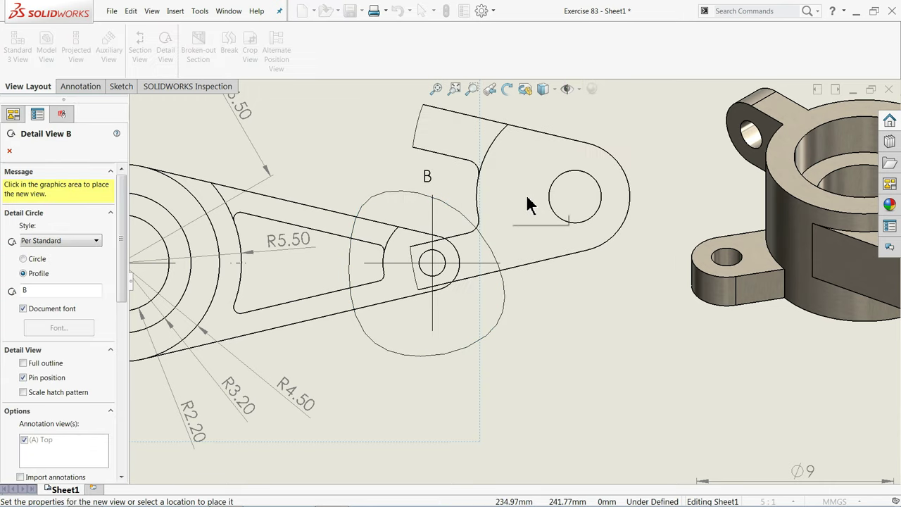
{"action": "scroll", "coordinate": [528, 203], "scroll_direction": "up", "scroll_amount": 2}
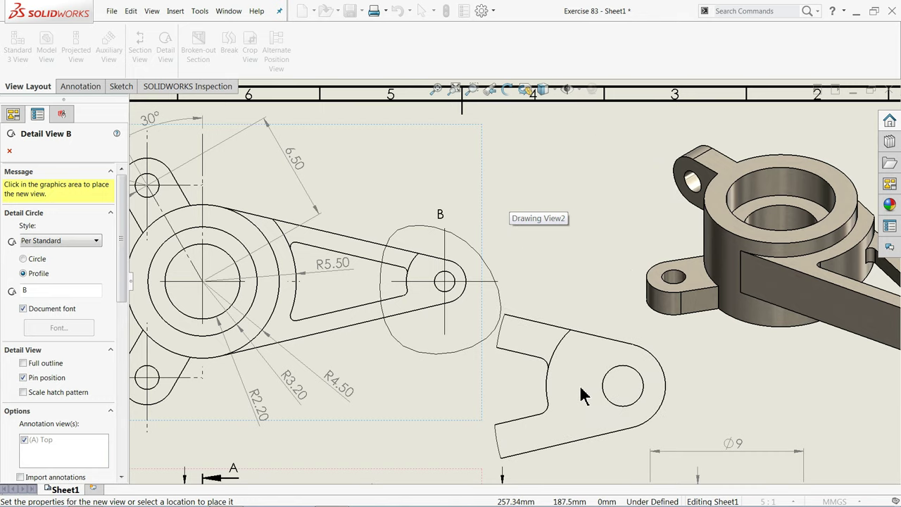
{"action": "left_click", "coordinate": [588, 379]}
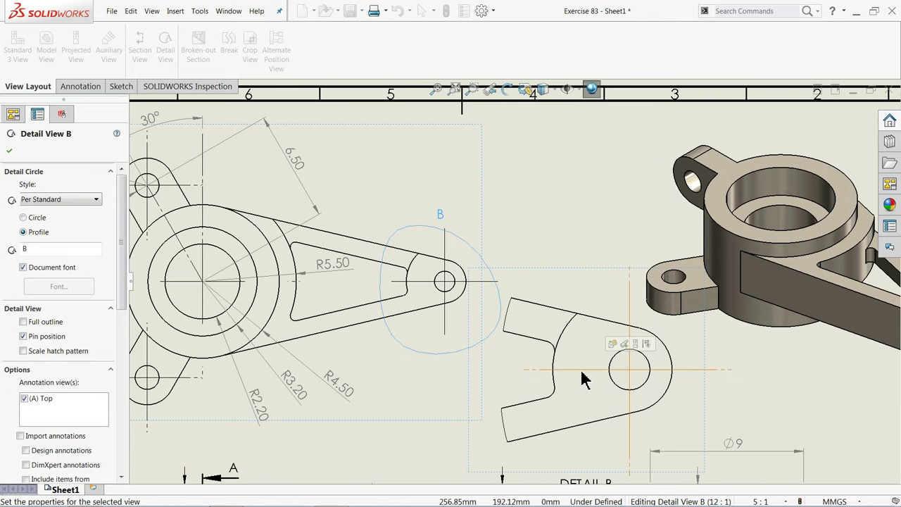
{"action": "scroll", "coordinate": [521, 321], "scroll_direction": "up", "scroll_amount": 3}
{"action": "scroll", "coordinate": [609, 377], "scroll_direction": "up", "scroll_amount": 1}
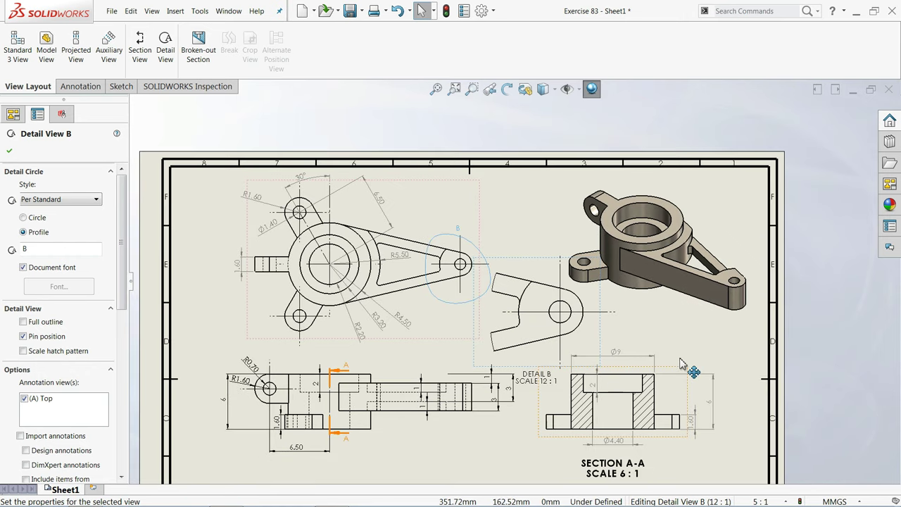
Change the detail view's boundary from profile to circle and resize the circle to enclose the arm's end with some margin
{"action": "scroll", "coordinate": [621, 345], "scroll_direction": "down", "scroll_amount": 2}
{"action": "scroll", "coordinate": [533, 324], "scroll_direction": "down", "scroll_amount": 1}
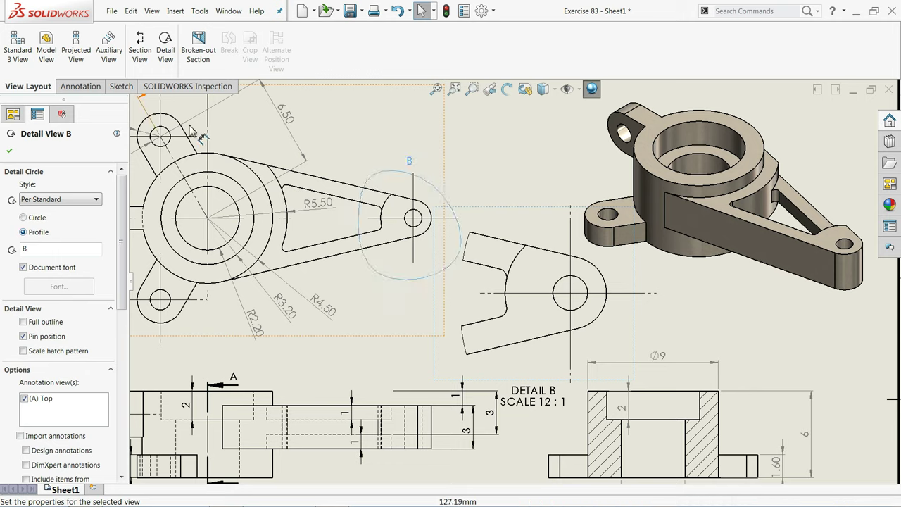
{"action": "left_click", "coordinate": [24, 218]}
{"action": "scroll", "coordinate": [425, 234], "scroll_direction": "down", "scroll_amount": 3}
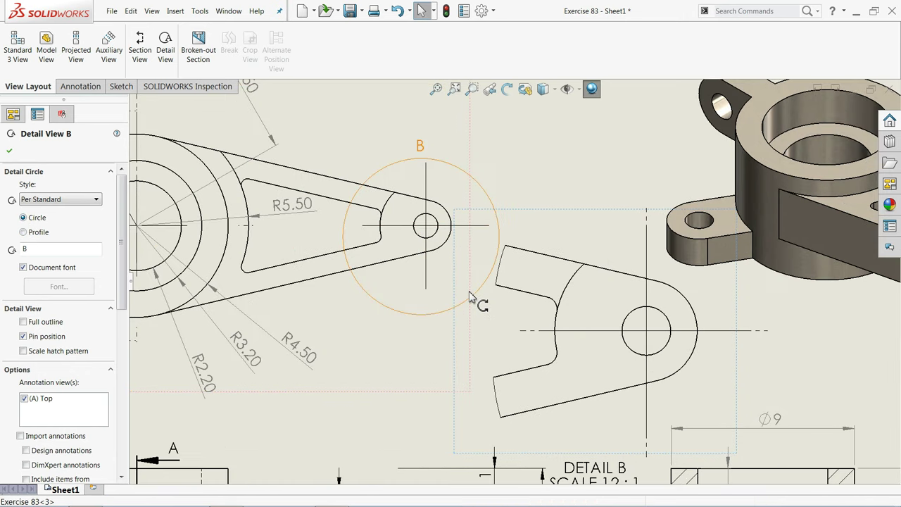
{"action": "left_click_drag", "start_coordinate": [477, 302], "coordinate": [462, 271]}
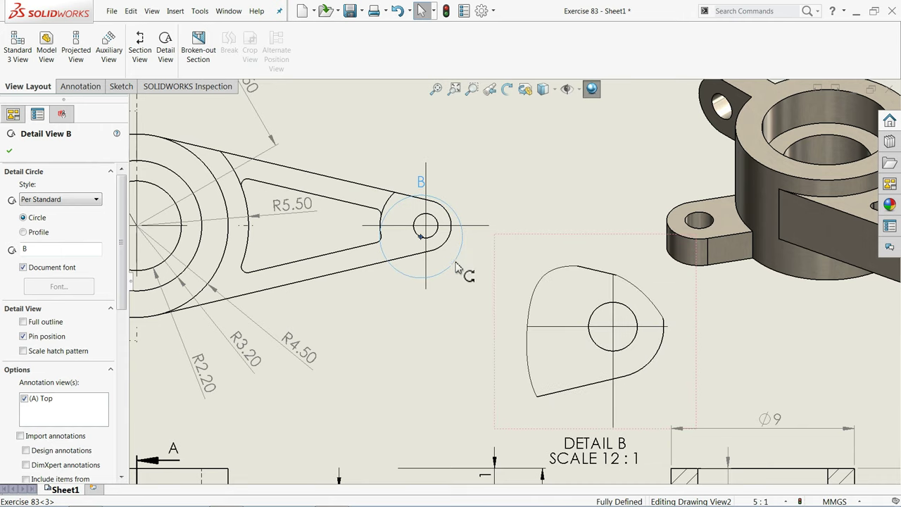
{"action": "left_click_drag", "start_coordinate": [459, 275], "coordinate": [467, 286]}
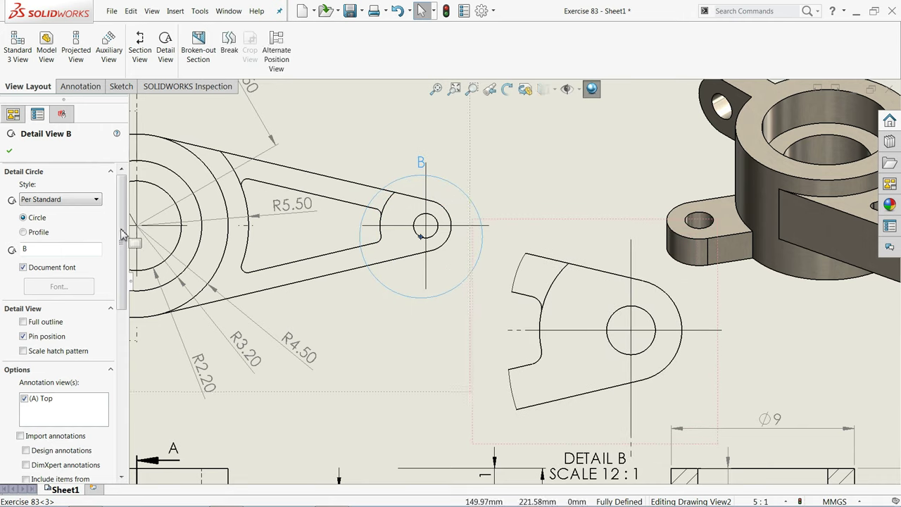
Set detail view B's circle style to Broken Circle and import design and DimXpert annotations, including items from hidden features
{"action": "left_click", "coordinate": [48, 199]}
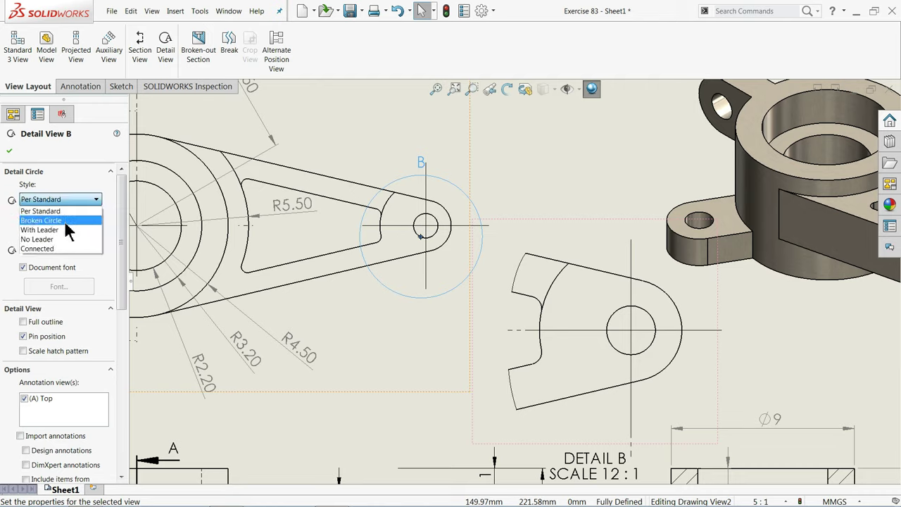
{"action": "left_click", "coordinate": [65, 223]}
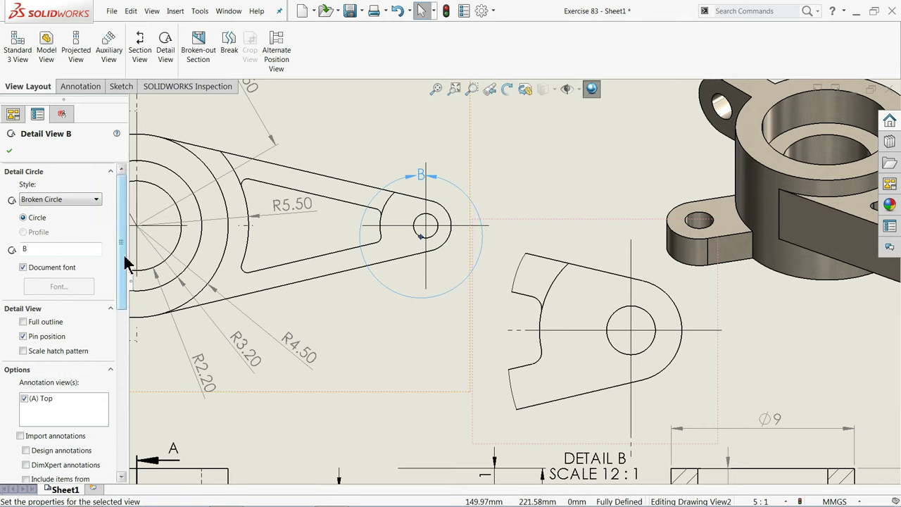
{"action": "left_click_drag", "start_coordinate": [124, 259], "coordinate": [117, 318]}
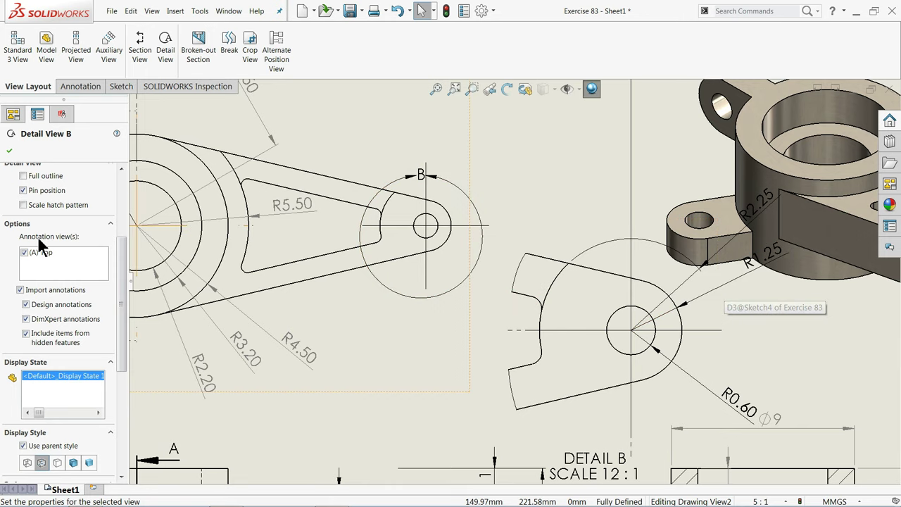
{"action": "left_click", "coordinate": [10, 152]}
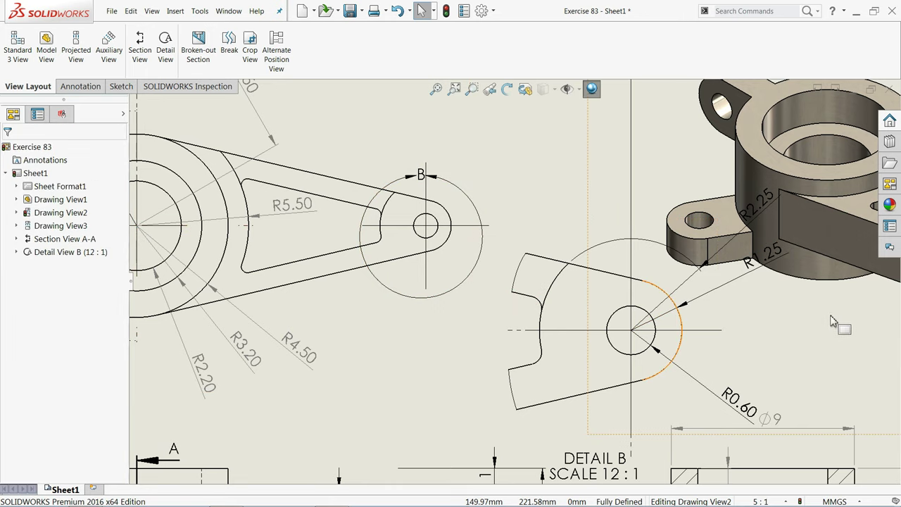
Move the hub's outer diameter dimension closer to section view A-A, clear of the R0.60 dimension in detail B
{"action": "scroll", "coordinate": [736, 304], "scroll_direction": "up", "scroll_amount": 3}
{"action": "scroll", "coordinate": [658, 359], "scroll_direction": "down", "scroll_amount": 3}
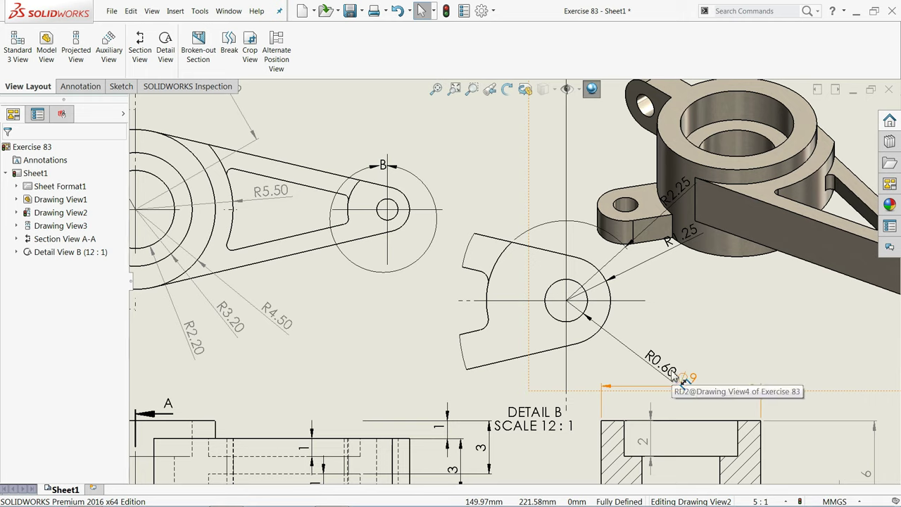
{"action": "left_click_drag", "start_coordinate": [610, 384], "coordinate": [667, 392]}
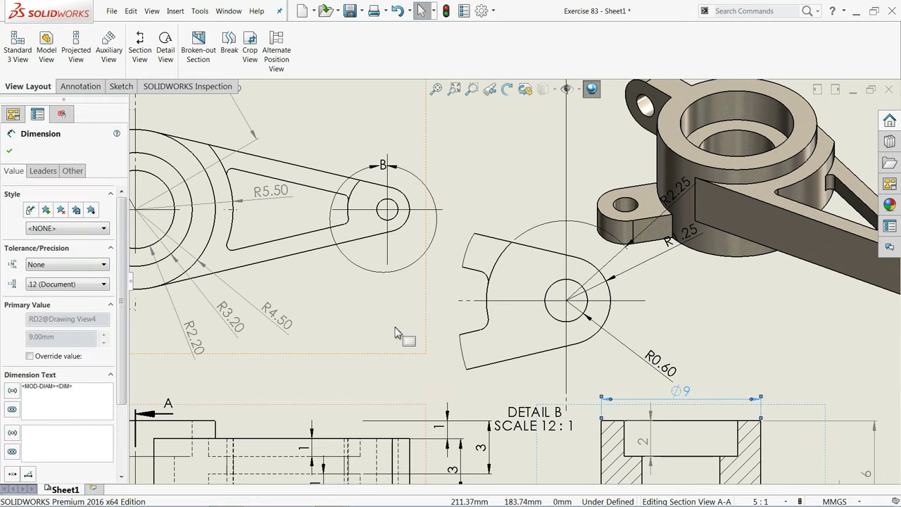
{"action": "left_click", "coordinate": [11, 150]}
Move the isometric view towards the sheet's upper right corner and shift the front and top views left, clearing space around detail B
{"action": "scroll", "coordinate": [597, 343], "scroll_direction": "down", "scroll_amount": 2}
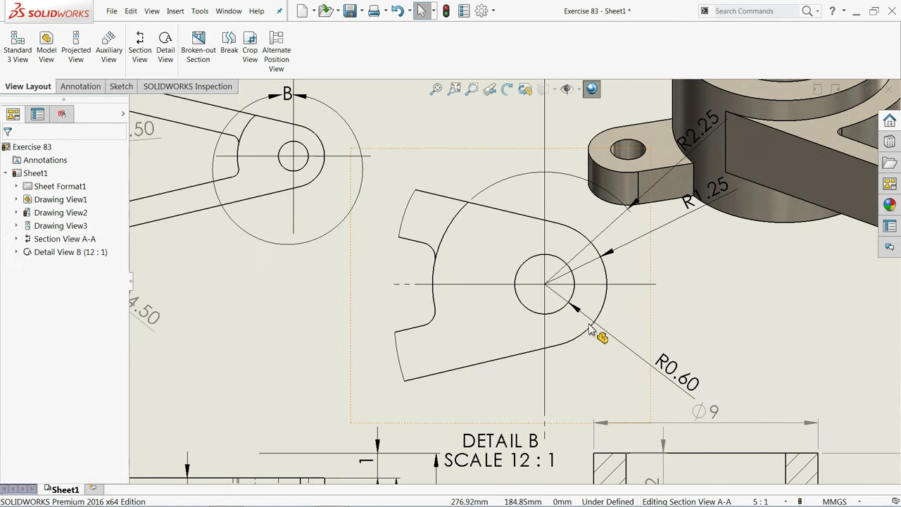
{"action": "scroll", "coordinate": [600, 350], "scroll_direction": "up", "scroll_amount": 2}
{"action": "scroll", "coordinate": [600, 350], "scroll_direction": "up", "scroll_amount": 5}
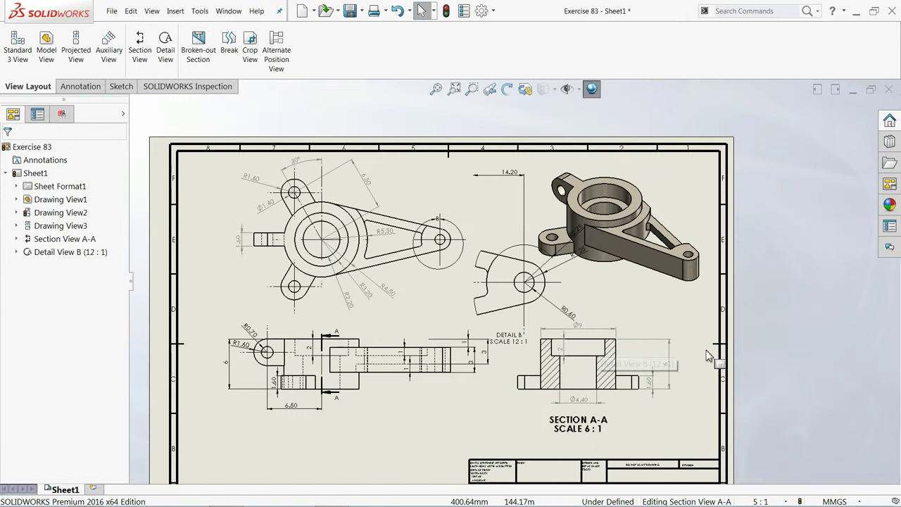
{"action": "left_click_drag", "start_coordinate": [702, 328], "coordinate": [717, 318]}
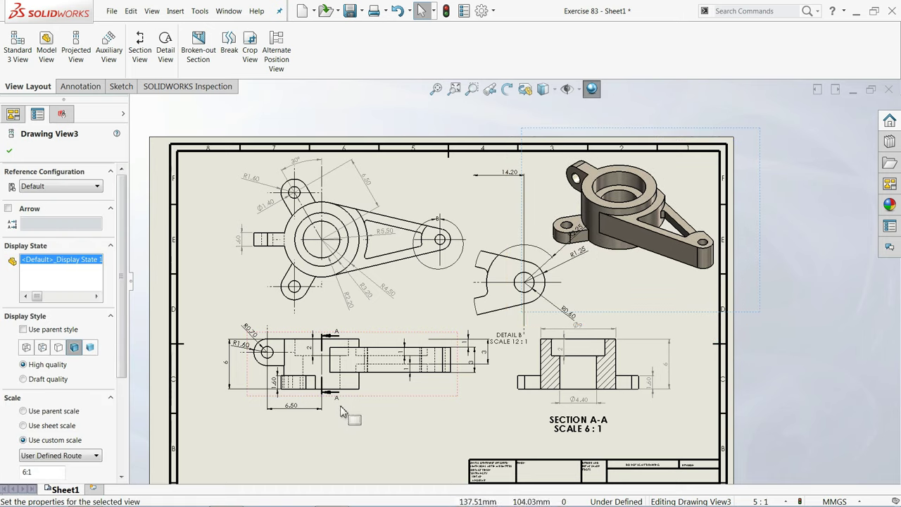
{"action": "left_click_drag", "start_coordinate": [407, 403], "coordinate": [391, 403]}
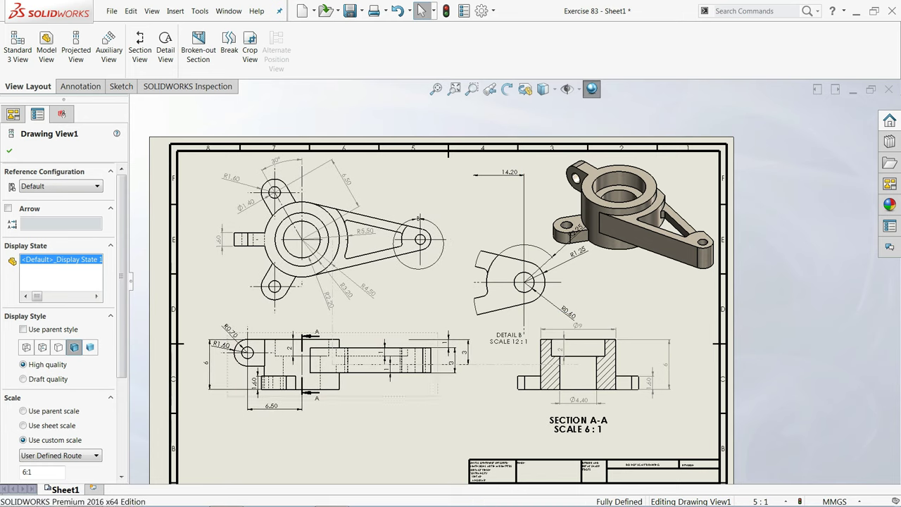
Shift detail view B slightly towards the top view and delete its imported 14.20 horizontal dimension
{"action": "left_click_drag", "start_coordinate": [522, 321], "coordinate": [483, 328]}
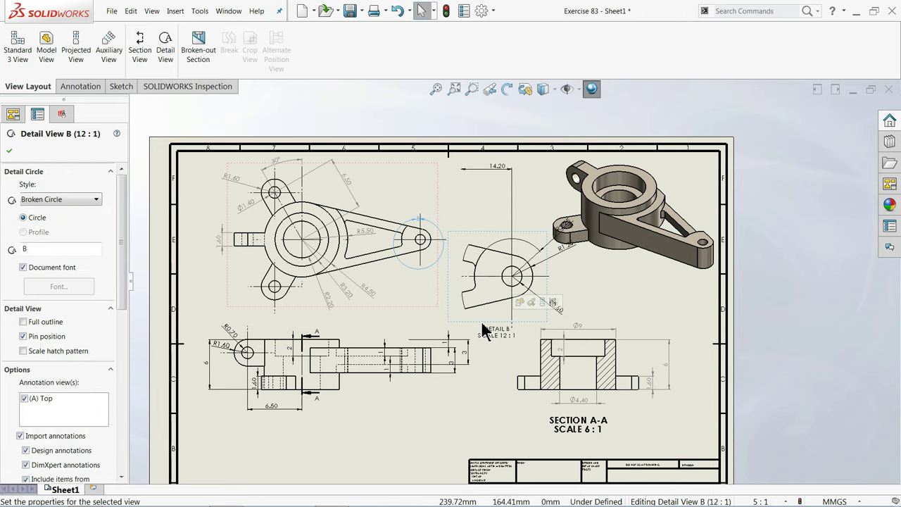
{"action": "scroll", "coordinate": [514, 282], "scroll_direction": "down", "scroll_amount": 2}
{"action": "left_click", "coordinate": [505, 140]}
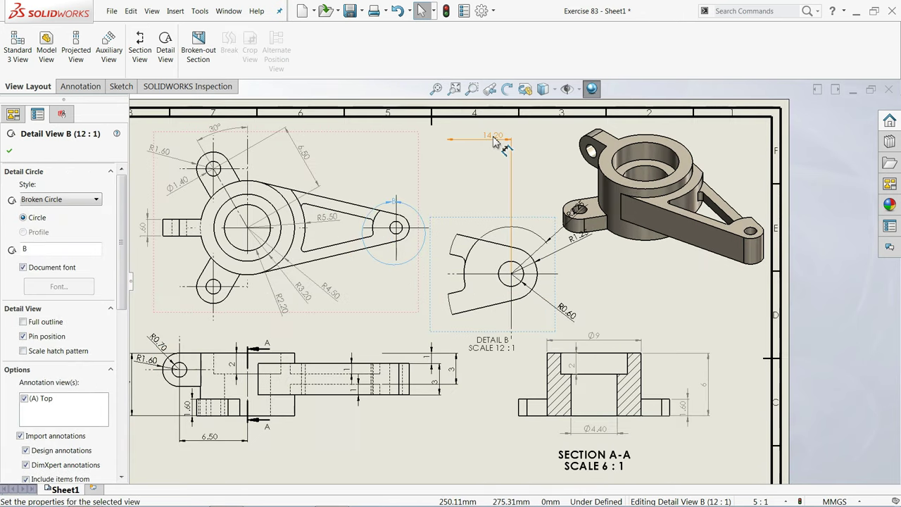
{"action": "key", "text": "Delete"}
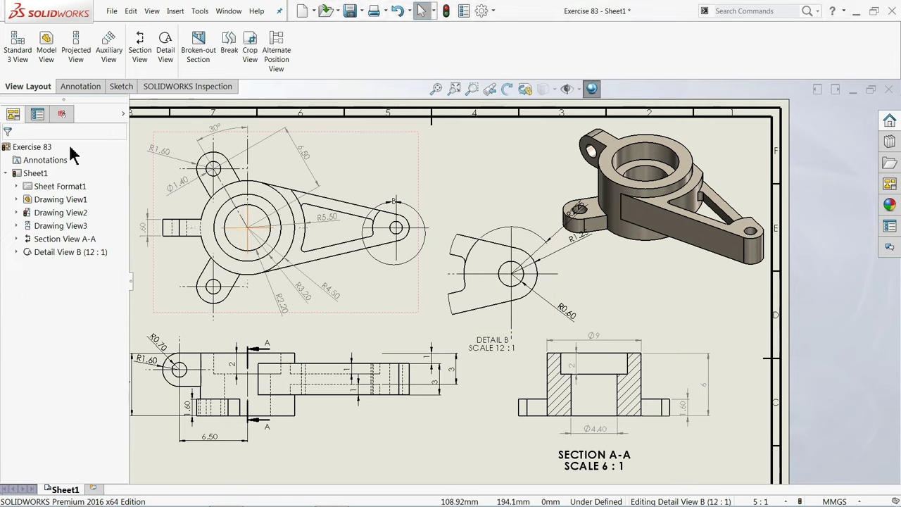
Dimension the horizontal distance from the hub centre to the arm-end hole in the top view, placing it below the view
{"action": "left_click", "coordinate": [79, 86]}
{"action": "left_click", "coordinate": [21, 46]}
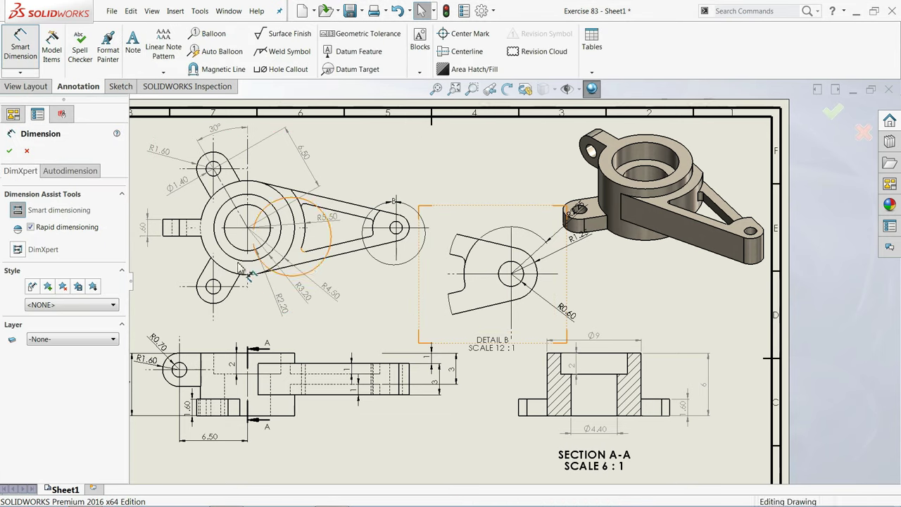
{"action": "key", "text": "f"}
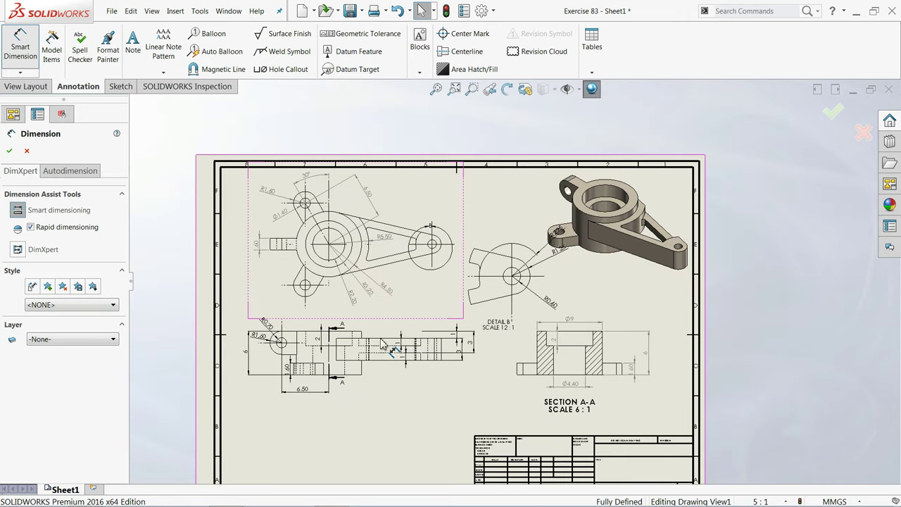
{"action": "scroll", "coordinate": [395, 370], "scroll_direction": "down", "scroll_amount": 3}
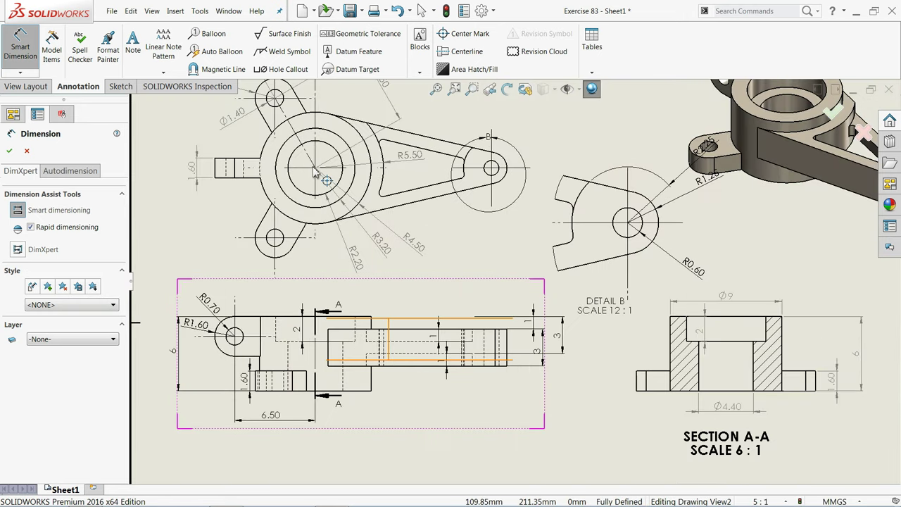
{"action": "scroll", "coordinate": [323, 173], "scroll_direction": "down", "scroll_amount": 1}
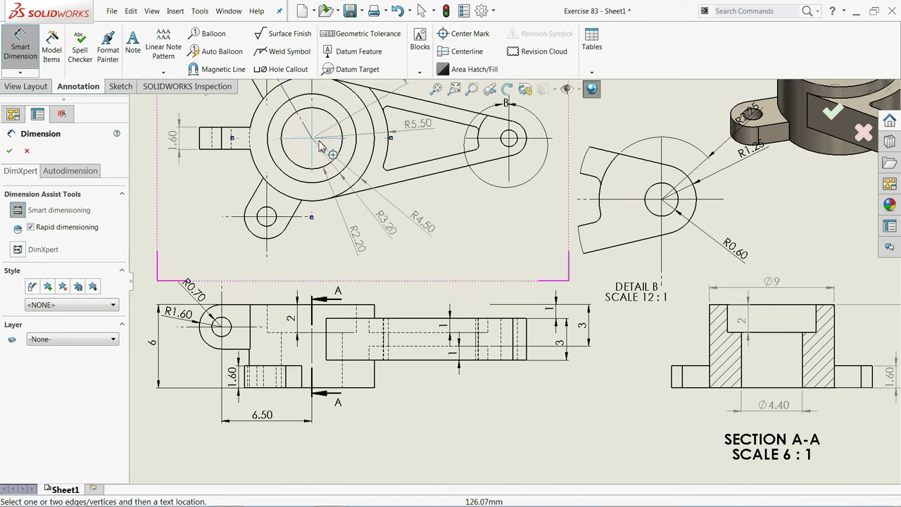
{"action": "left_click", "coordinate": [510, 140]}
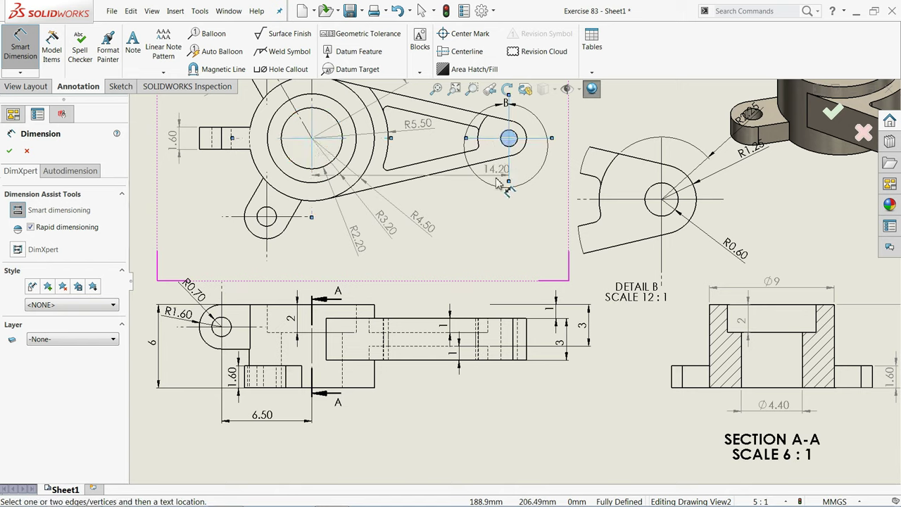
{"action": "left_click", "coordinate": [412, 270]}
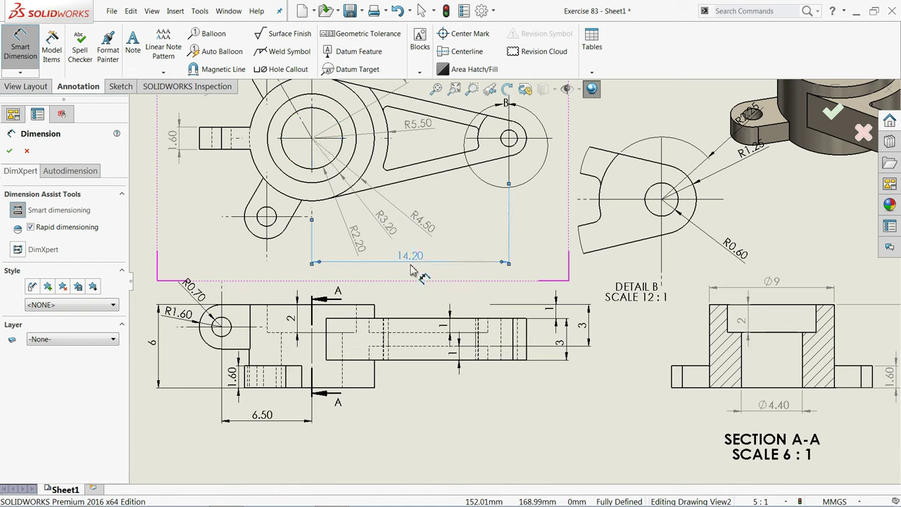
{"action": "left_click", "coordinate": [9, 151]}
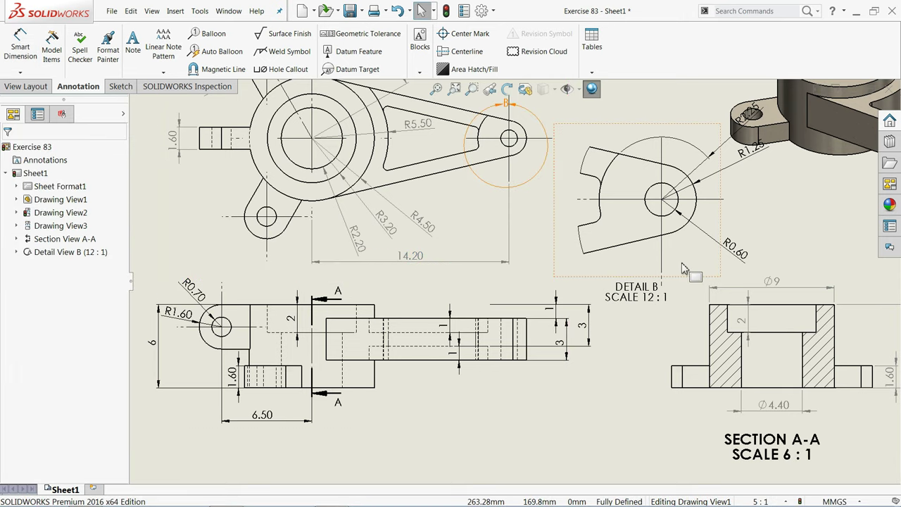
Reposition detail B's radius dimensions, placing R2.25 beside the inner arc and bringing R1.25 and R0.60 close to the arm's end
{"action": "scroll", "coordinate": [739, 197], "scroll_direction": "down", "scroll_amount": 2}
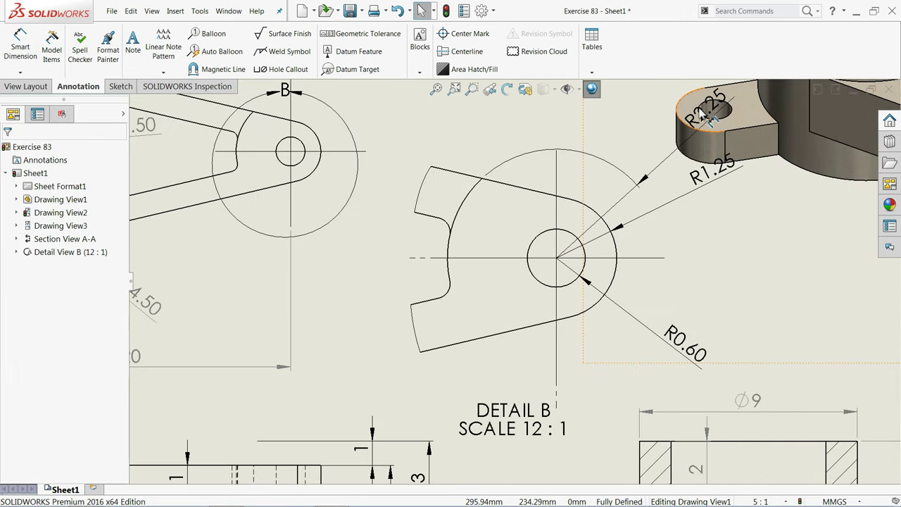
{"action": "left_click_drag", "start_coordinate": [708, 117], "coordinate": [403, 245], "text": "shift"}
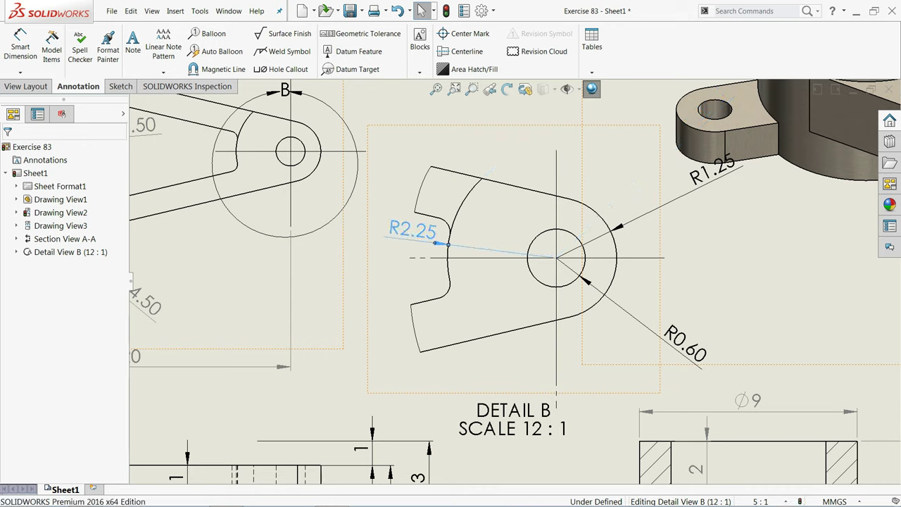
{"action": "left_click_drag", "start_coordinate": [720, 173], "coordinate": [651, 217]}
{"action": "mouse_move", "coordinate": [686, 341]}
{"action": "left_mouse_down"}
{"action": "mouse_move", "coordinate": [693, 329]}
{"action": "mouse_move", "coordinate": [644, 331]}
{"action": "mouse_move", "coordinate": [628, 318]}
{"action": "left_mouse_up"}
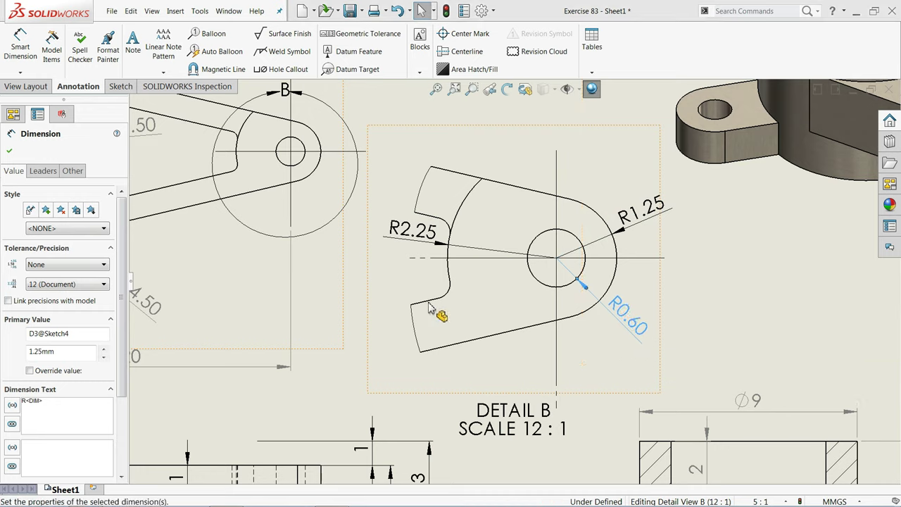
Dimension the thickness of the arm's lower rib in detail B, placing the dimension outside the broken edge
{"action": "left_click", "coordinate": [20, 43]}
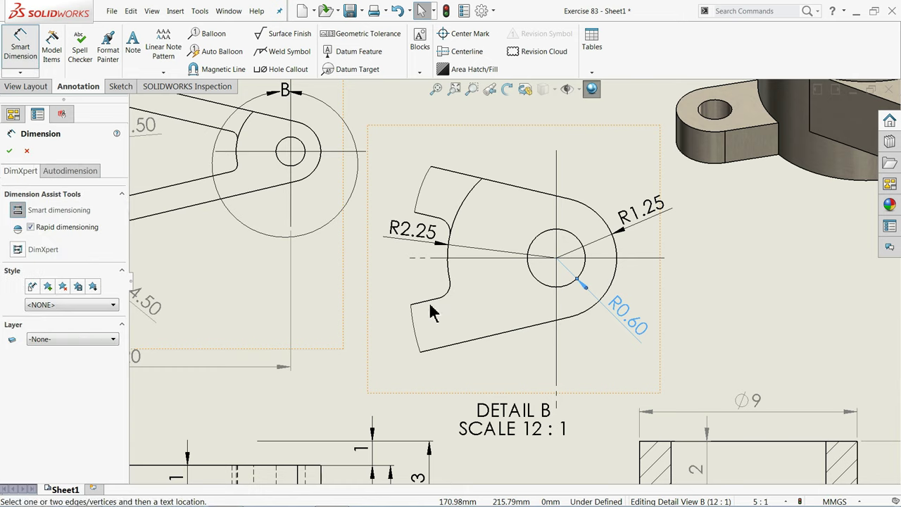
{"action": "left_click", "coordinate": [444, 345]}
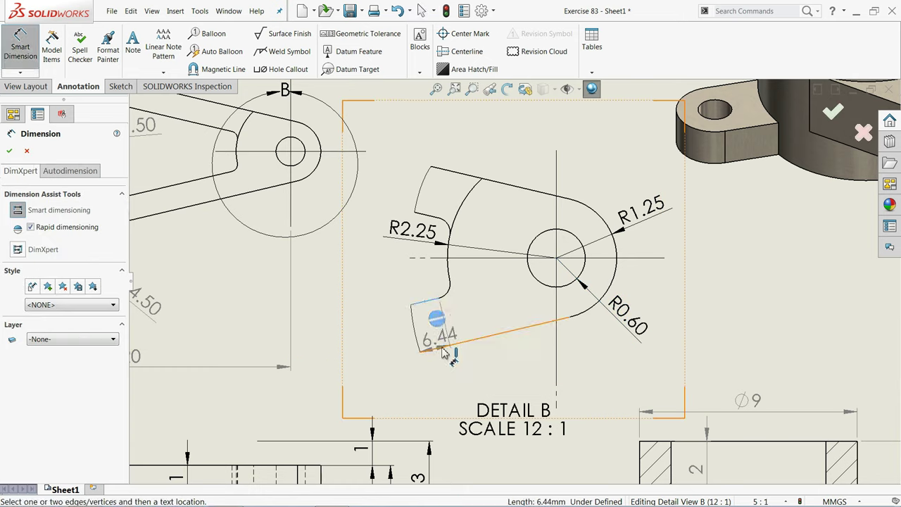
{"action": "left_click", "coordinate": [414, 332]}
{"action": "left_click", "coordinate": [396, 333]}
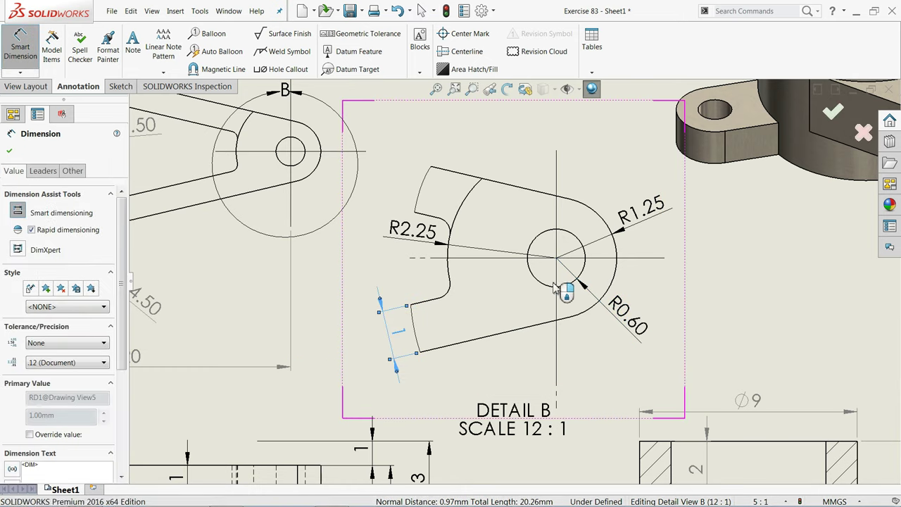
{"action": "key", "text": "Escape"}
{"action": "key", "text": "Escape"}
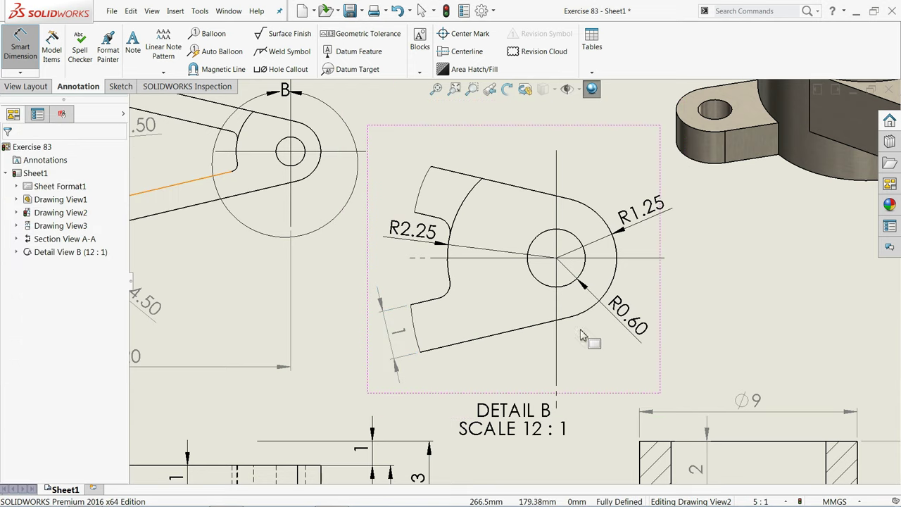
Set detail view B's custom scale to 10:1
{"action": "left_click", "coordinate": [581, 336]}
{"action": "scroll", "coordinate": [576, 326], "scroll_direction": "up", "scroll_amount": 2}
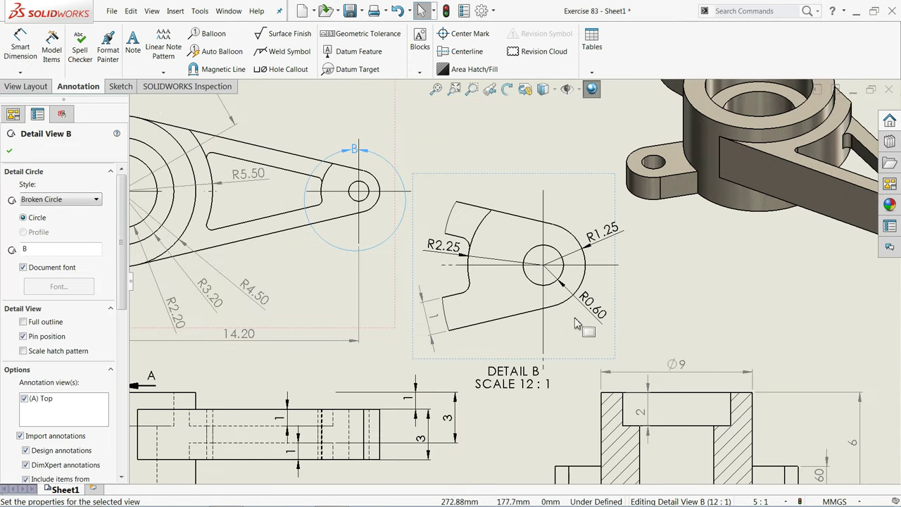
{"action": "left_click_drag", "start_coordinate": [125, 292], "coordinate": [125, 404]}
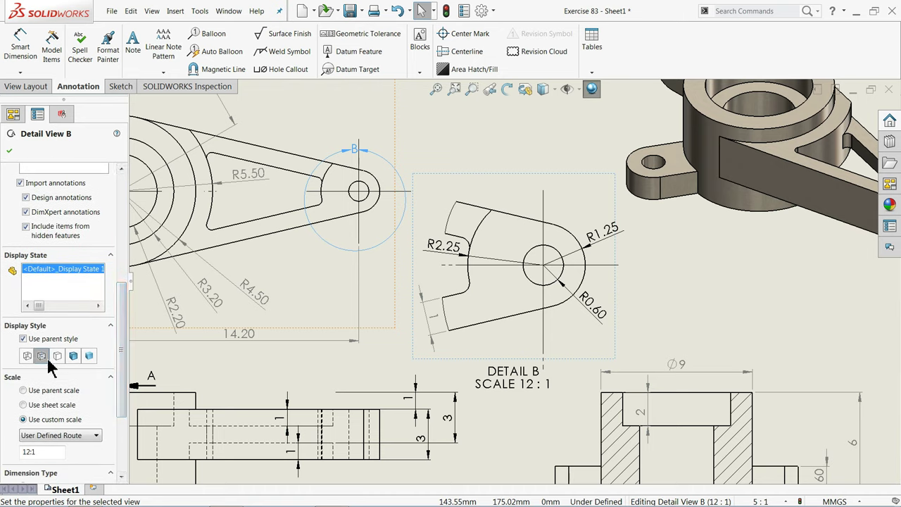
{"action": "left_click_drag", "start_coordinate": [125, 341], "coordinate": [124, 382]}
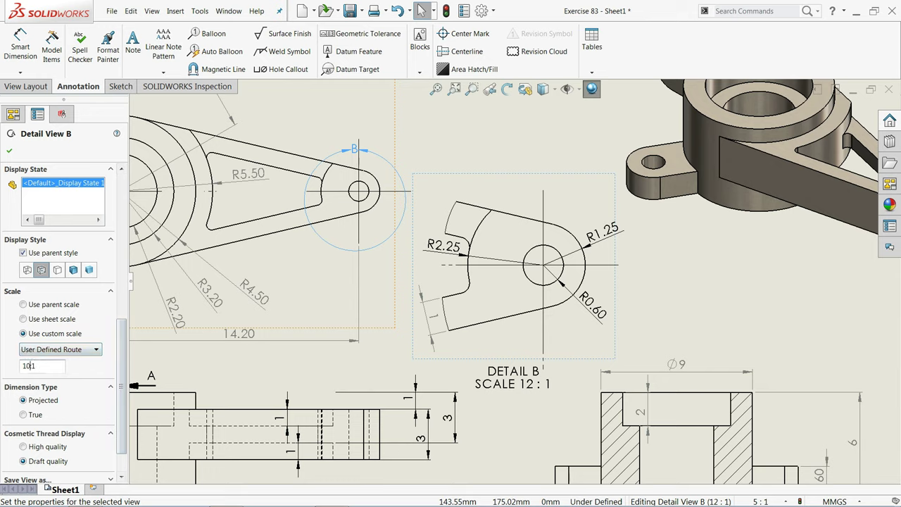
{"action": "key", "text": "Return"}
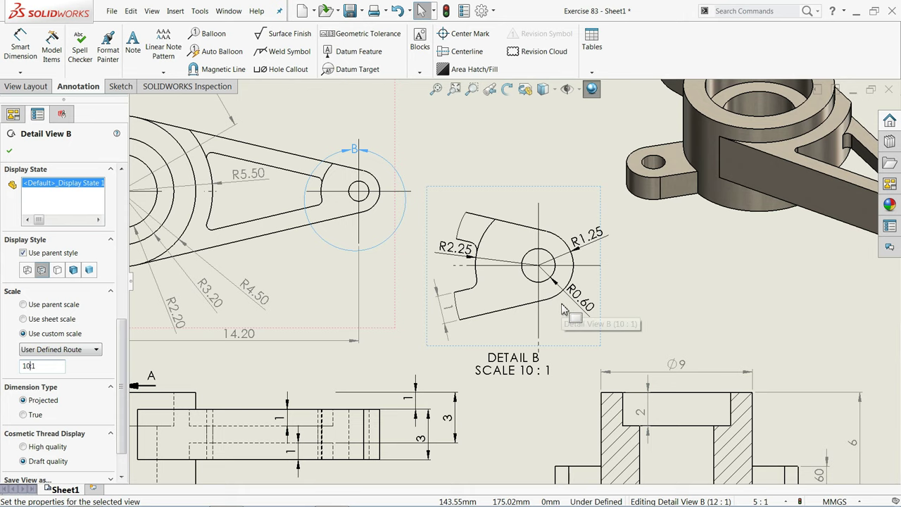
{"action": "key", "text": "f"}
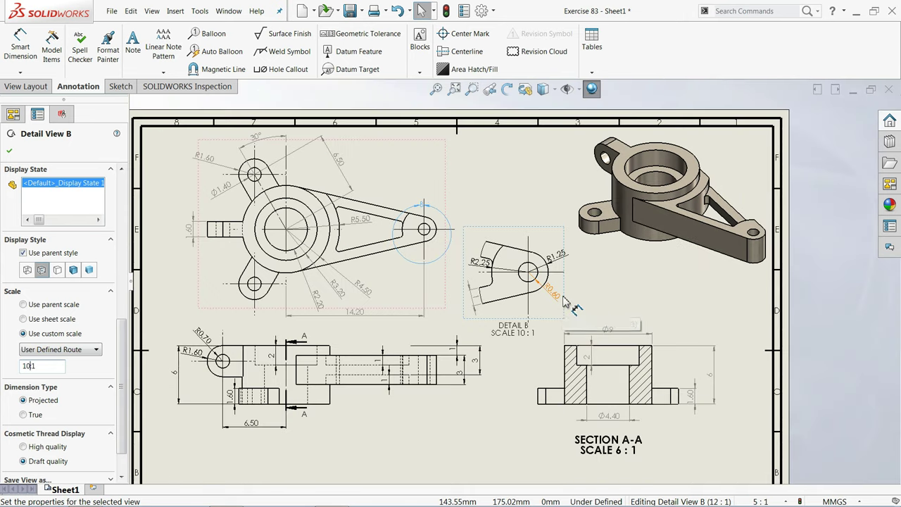
{"action": "left_click", "coordinate": [10, 151]}
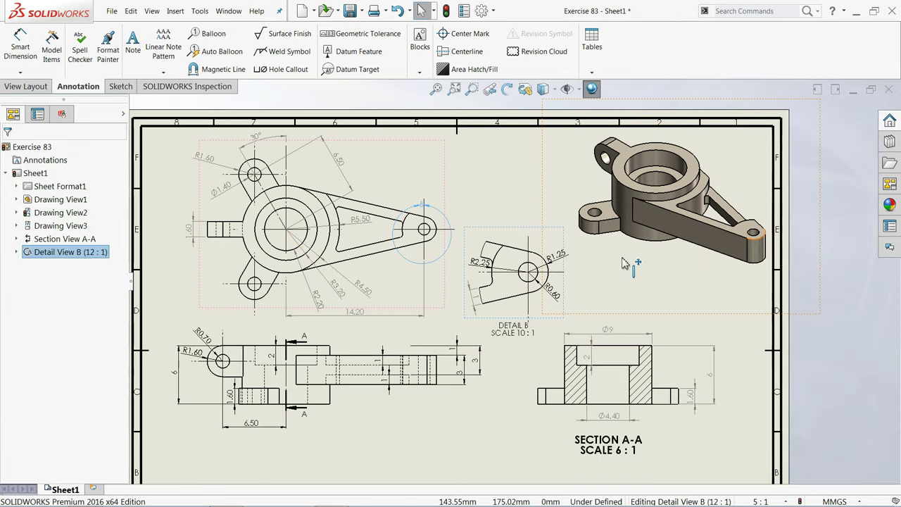
Move detail view B up into the space between the top view and the isometric view, clear of section view A-A
{"action": "scroll", "coordinate": [542, 320], "scroll_direction": "down", "scroll_amount": 1}
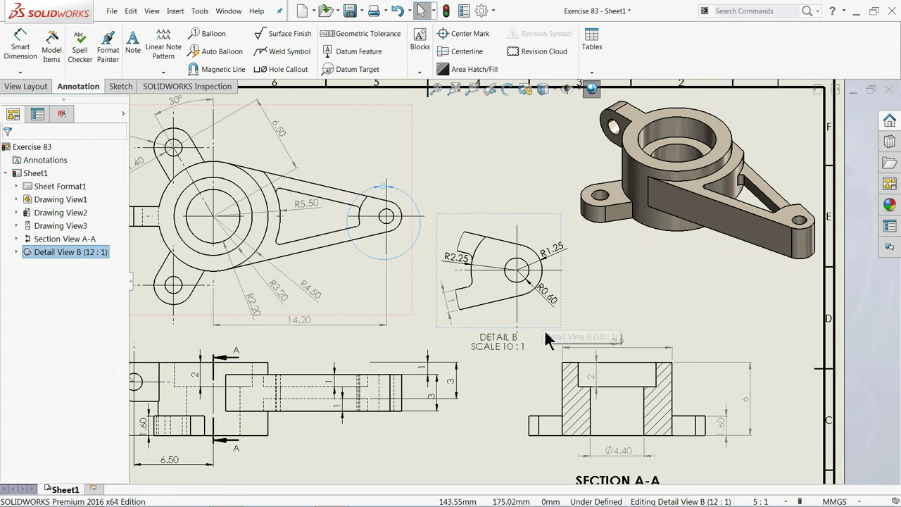
{"action": "left_click_drag", "start_coordinate": [548, 331], "coordinate": [552, 229]}
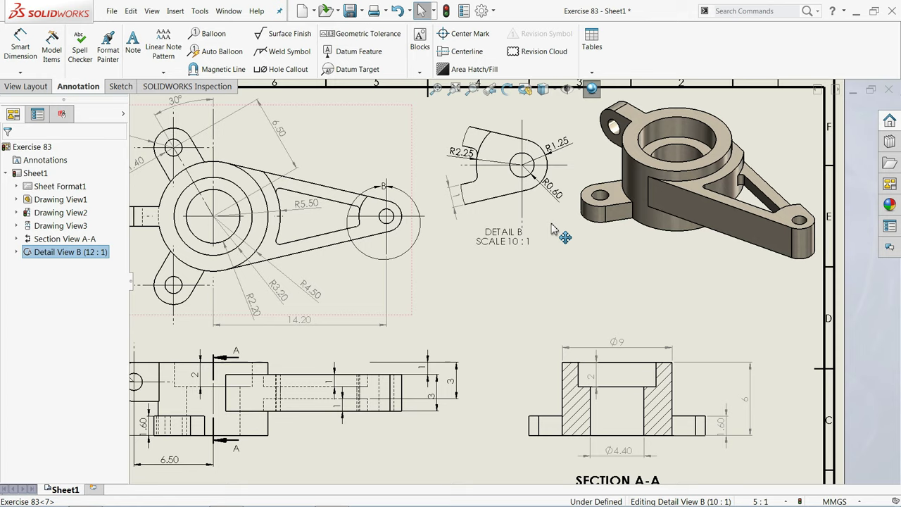
{"action": "left_click_drag", "start_coordinate": [551, 224], "coordinate": [560, 289]}
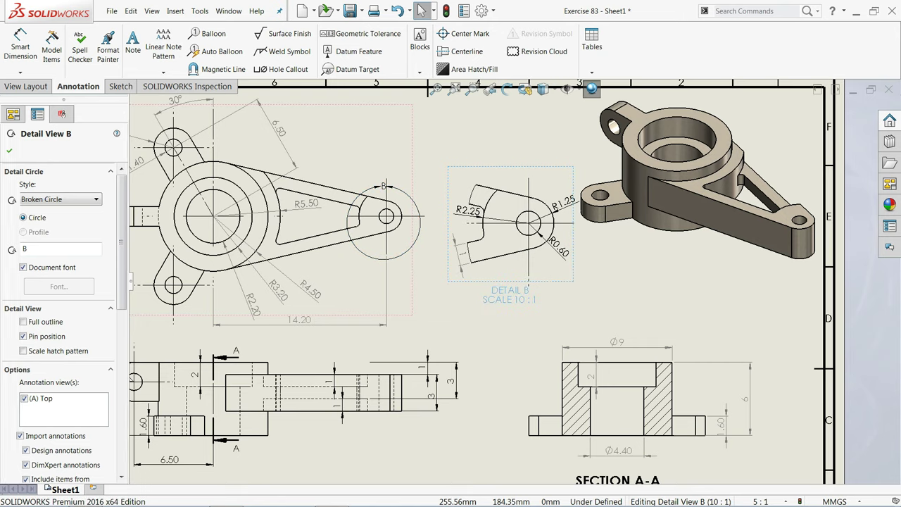
Format detail view B's label in bold Century Gothic with a 4 mm text height
{"action": "left_click", "coordinate": [510, 291]}
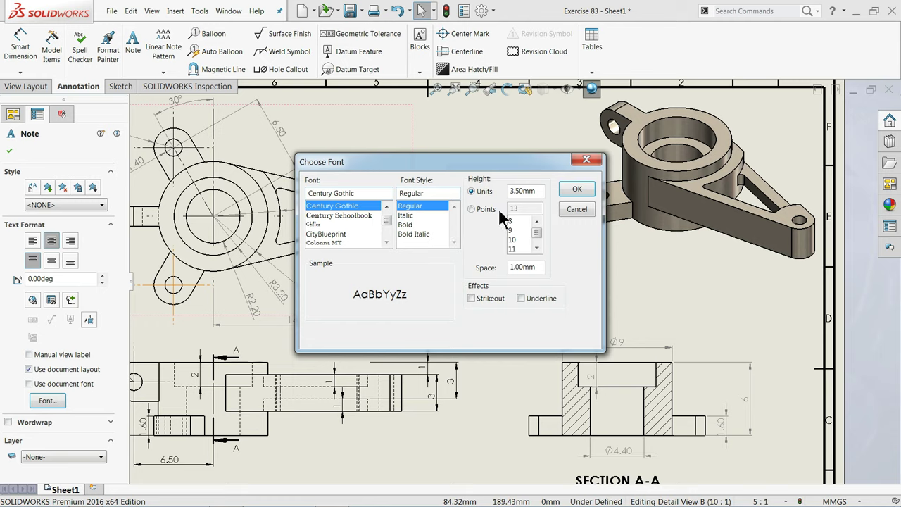
{"action": "type", "text": "4"}
{"action": "left_click", "coordinate": [419, 225]}
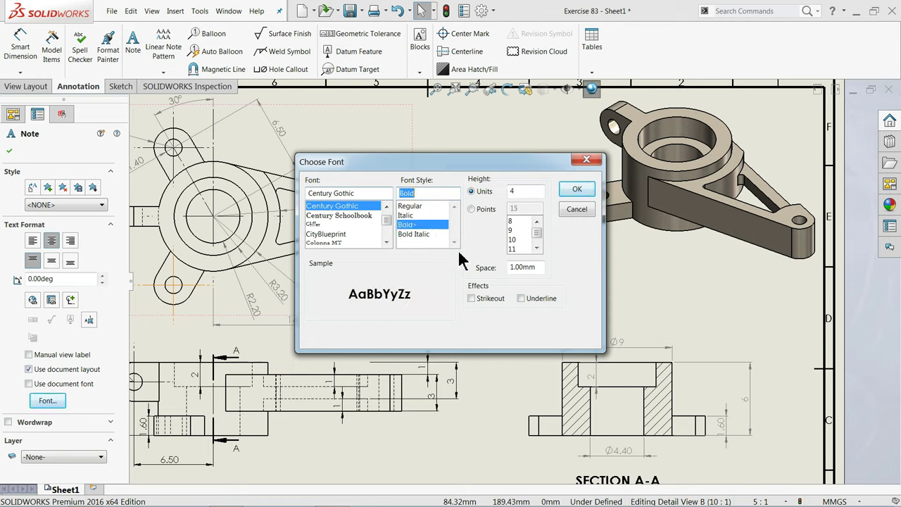
{"action": "left_click", "coordinate": [580, 187]}
{"action": "key", "text": "Escape"}
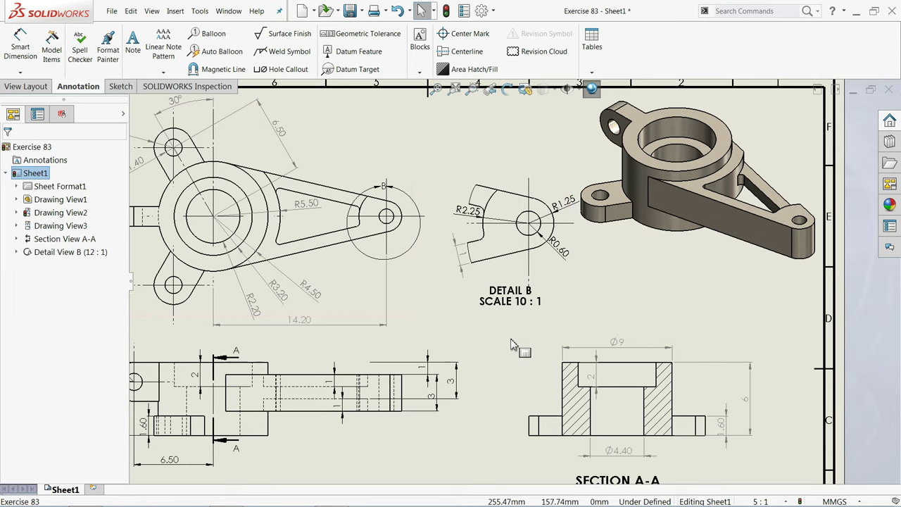
Attach a circular balloon with Item Number text to the outer left edge of the hub in section view A-A
{"action": "scroll", "coordinate": [507, 352], "scroll_direction": "up", "scroll_amount": 3}
{"action": "scroll", "coordinate": [509, 368], "scroll_direction": "down", "scroll_amount": 1}
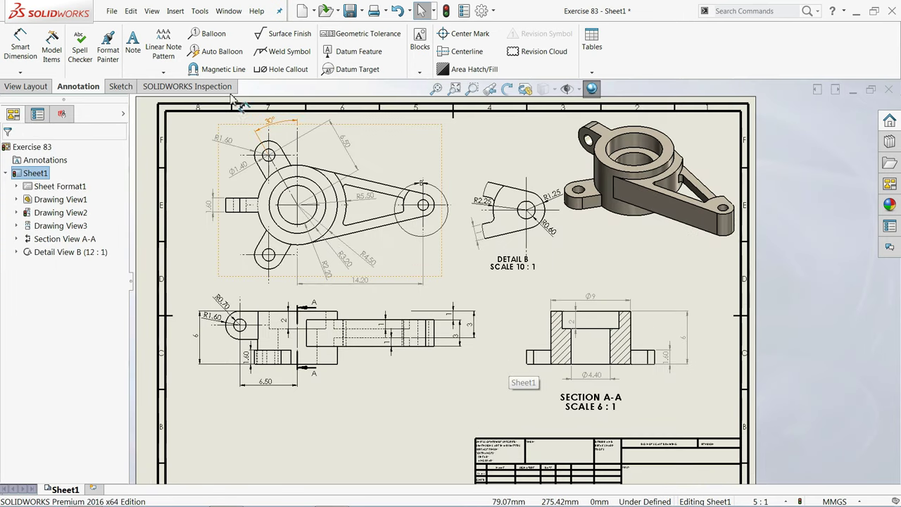
{"action": "left_click", "coordinate": [214, 35]}
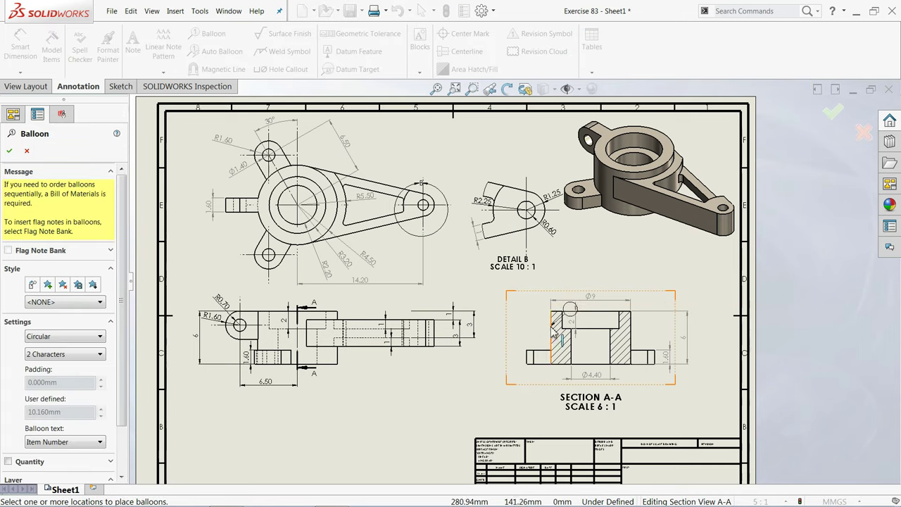
{"action": "left_click", "coordinate": [515, 315]}
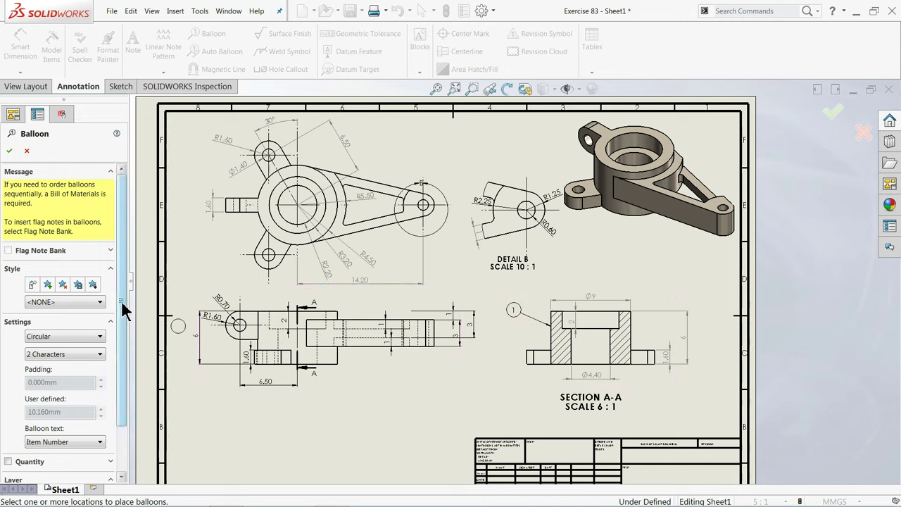
{"action": "left_click_drag", "start_coordinate": [123, 310], "coordinate": [125, 348]}
{"action": "left_click", "coordinate": [65, 385]}
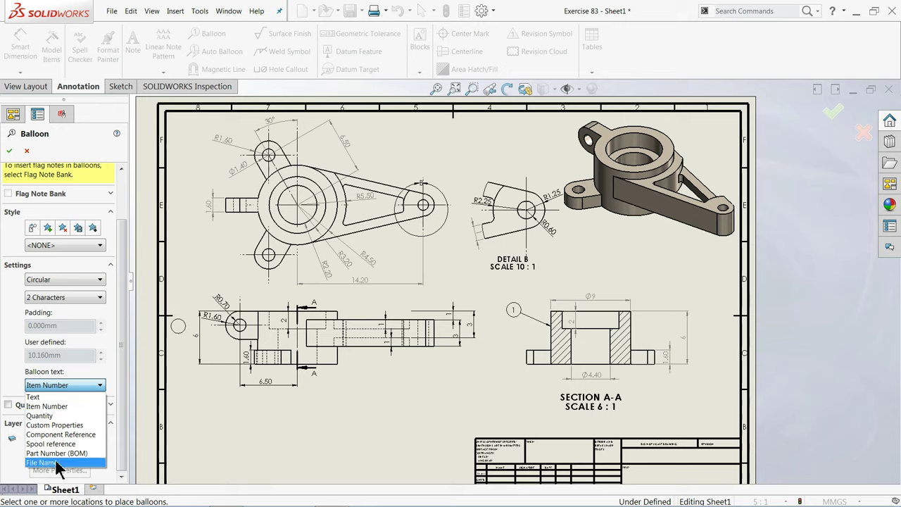
{"action": "left_click", "coordinate": [62, 387]}
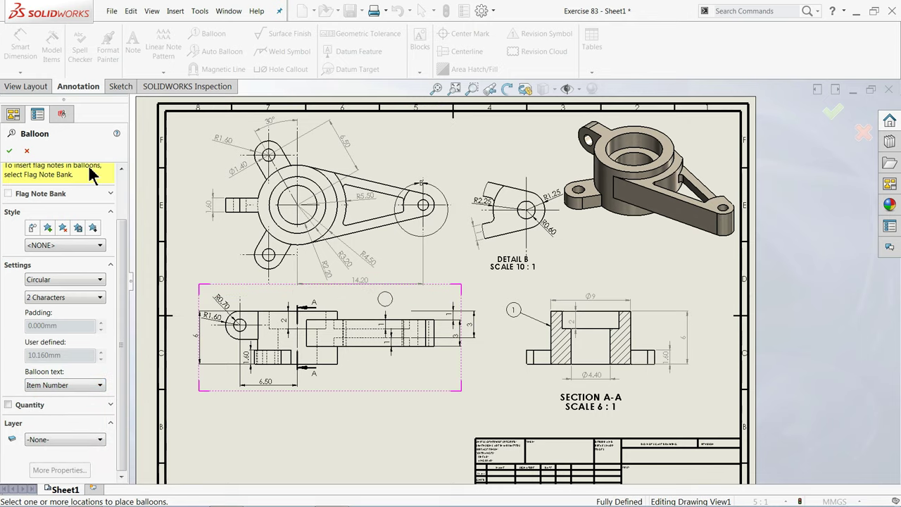
{"action": "left_click", "coordinate": [8, 150]}
{"action": "key", "text": "f"}
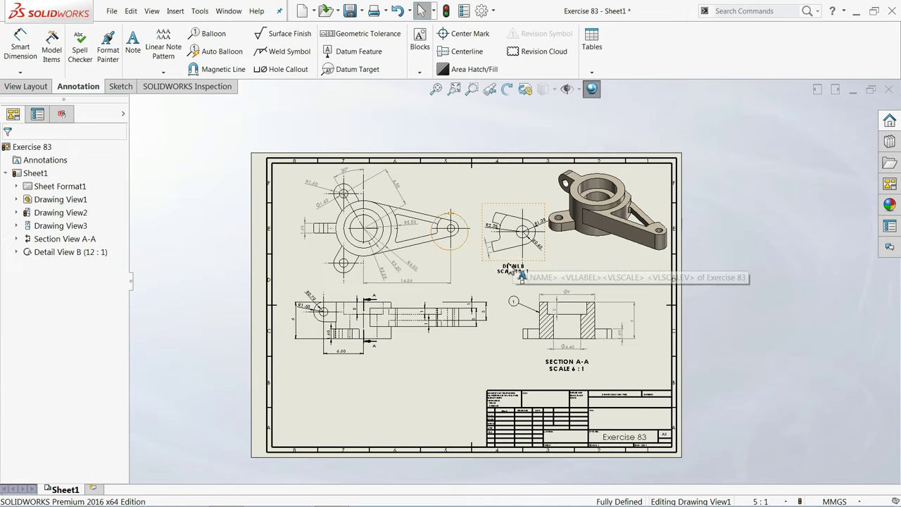
Switch Sheet1 to sheet format editing so the title block fields can be filled in
{"action": "scroll", "coordinate": [465, 317], "scroll_direction": "down", "scroll_amount": 2}
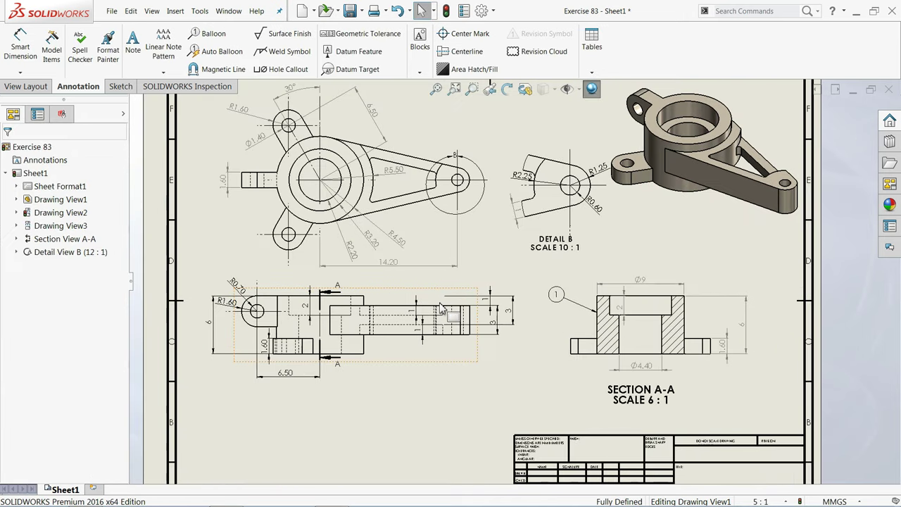
{"action": "scroll", "coordinate": [464, 317], "scroll_direction": "up", "scroll_amount": 3}
{"action": "scroll", "coordinate": [570, 345], "scroll_direction": "down", "scroll_amount": 6}
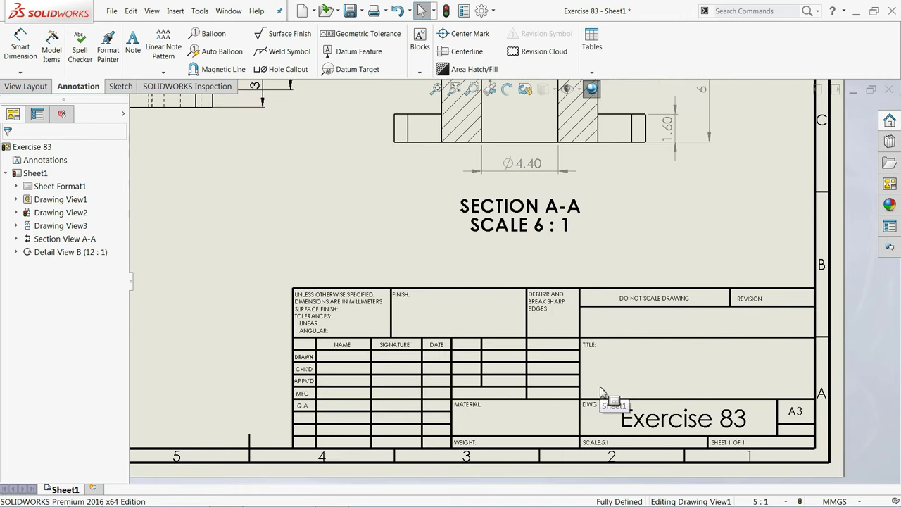
{"action": "right_click", "coordinate": [533, 325]}
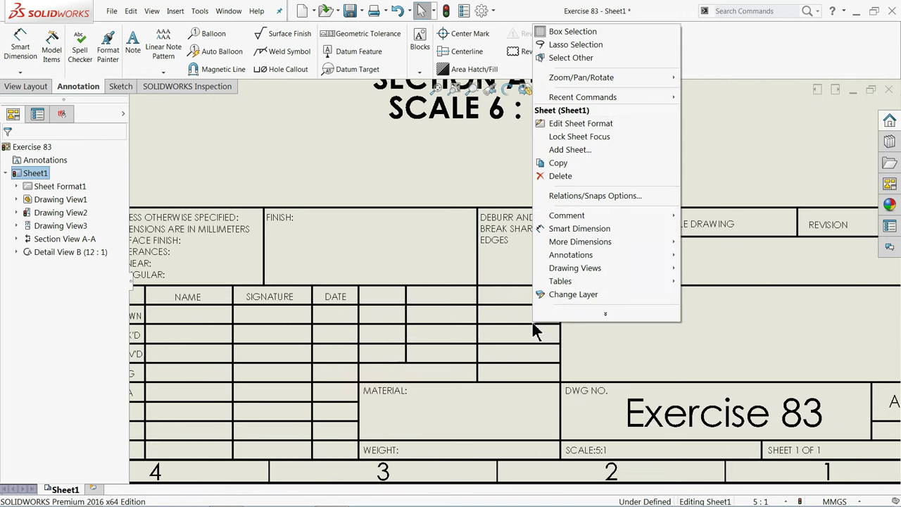
{"action": "left_click", "coordinate": [580, 124]}
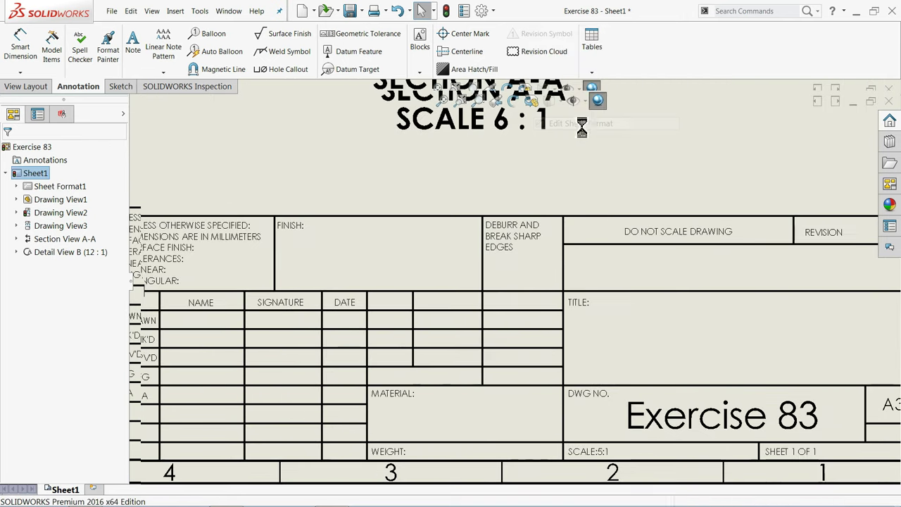
Fill in the empty TITLE field of the title block with Exercise 83
{"action": "scroll", "coordinate": [583, 359], "scroll_direction": "up", "scroll_amount": 3}
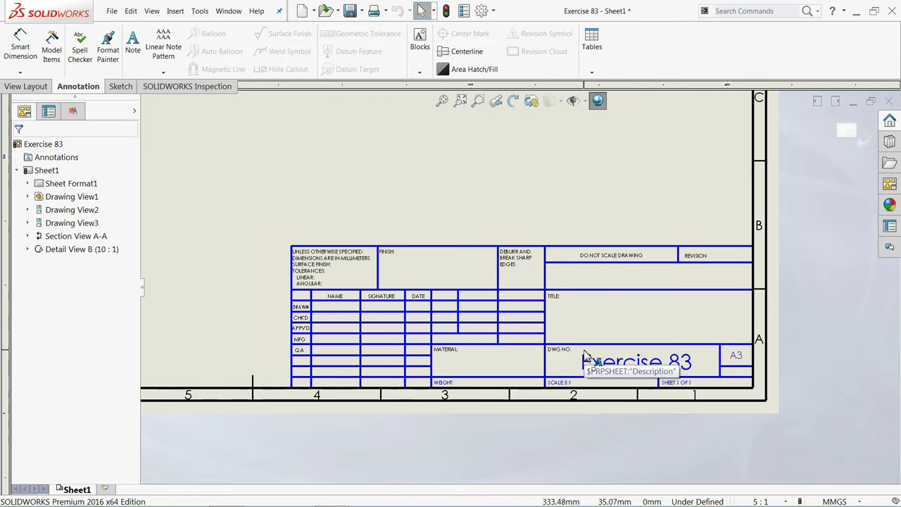
{"action": "scroll", "coordinate": [588, 312], "scroll_direction": "up", "scroll_amount": 3}
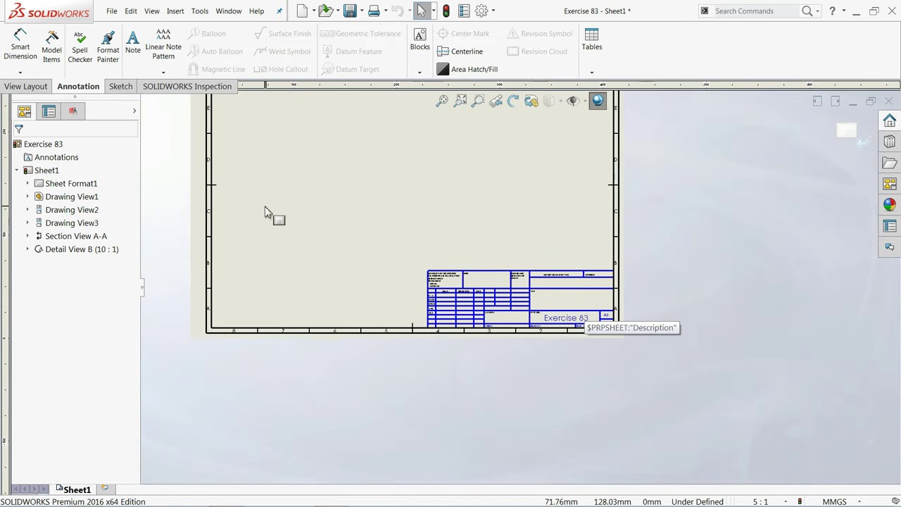
{"action": "scroll", "coordinate": [509, 261], "scroll_direction": "down", "scroll_amount": 2}
{"action": "scroll", "coordinate": [559, 356], "scroll_direction": "down", "scroll_amount": 3}
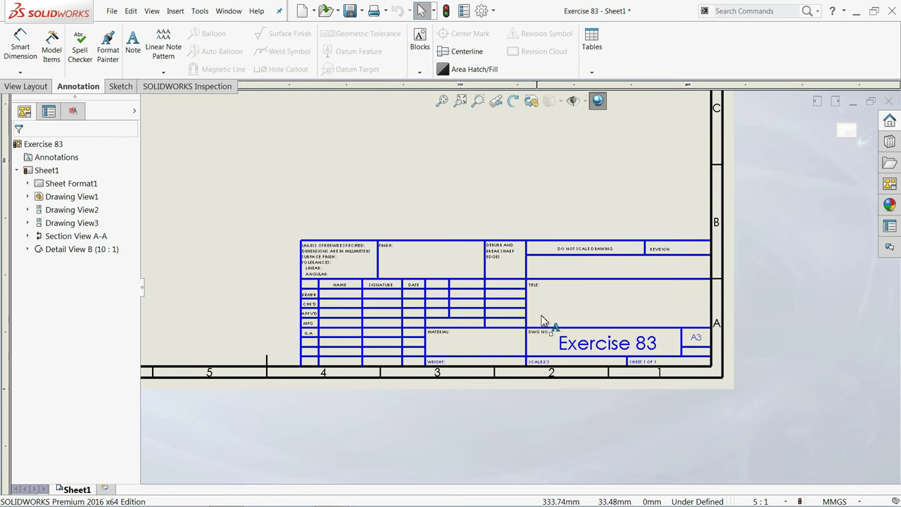
{"action": "double_click", "coordinate": [571, 305]}
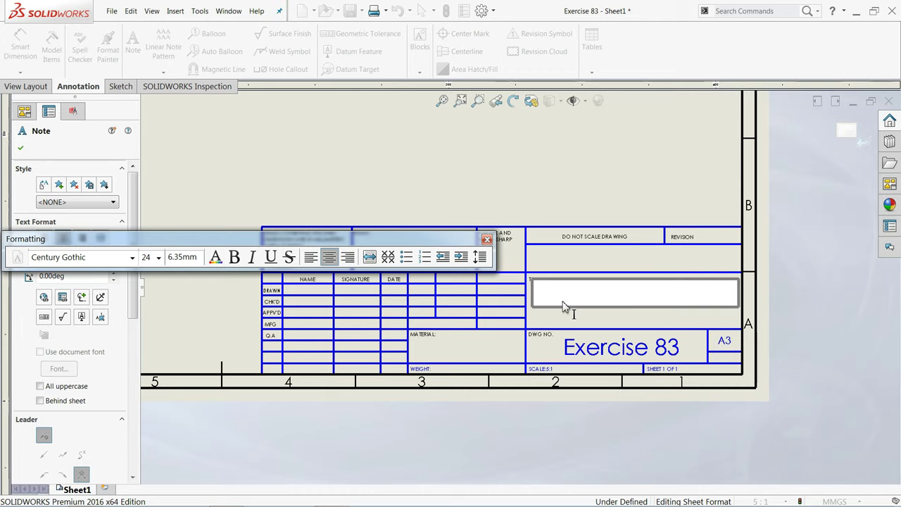
{"action": "type", "text": "Exe"}
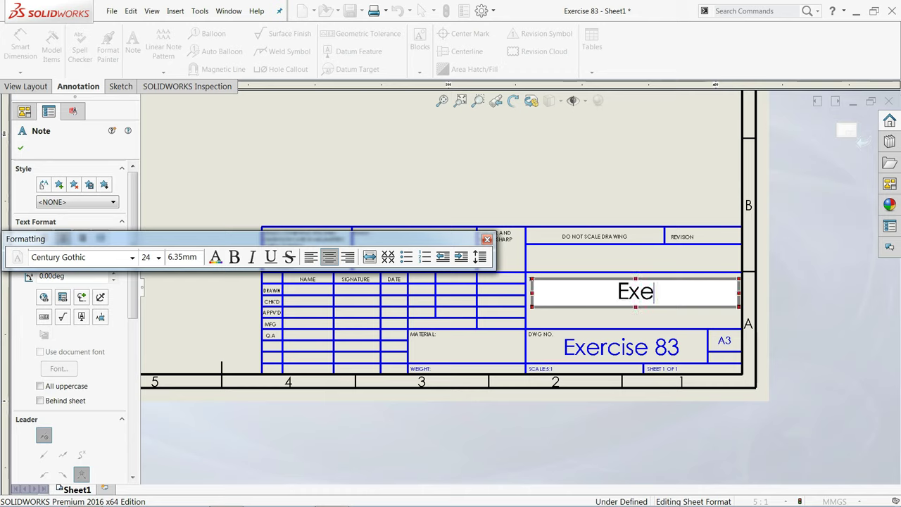
{"action": "type", "text": "rcise 83"}
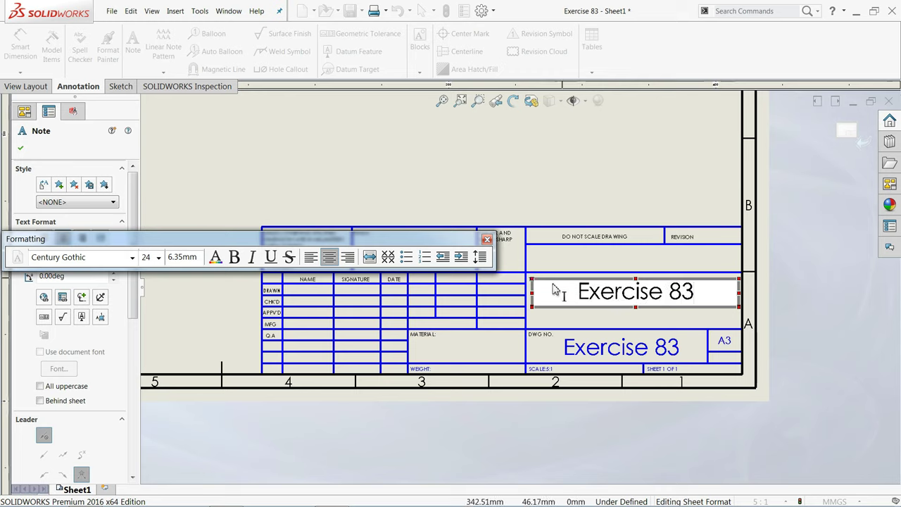
{"action": "left_click", "coordinate": [488, 240]}
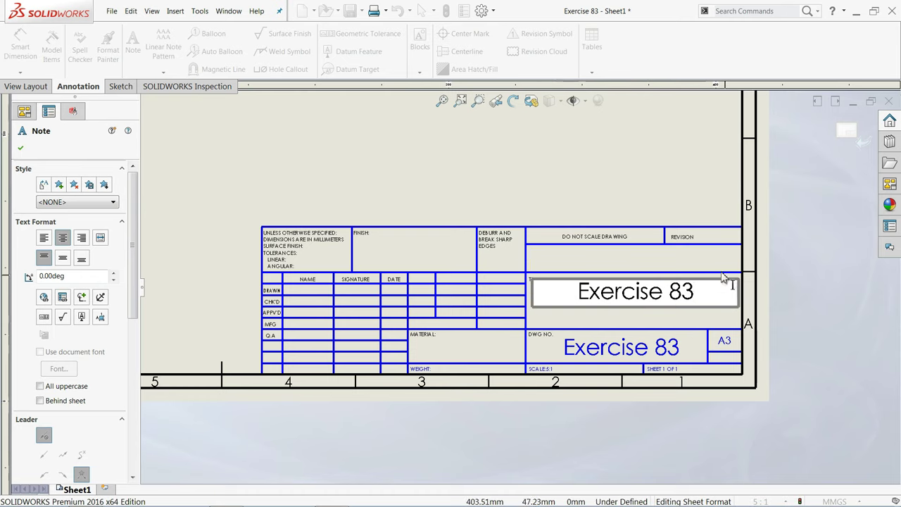
{"action": "left_click", "coordinate": [636, 209]}
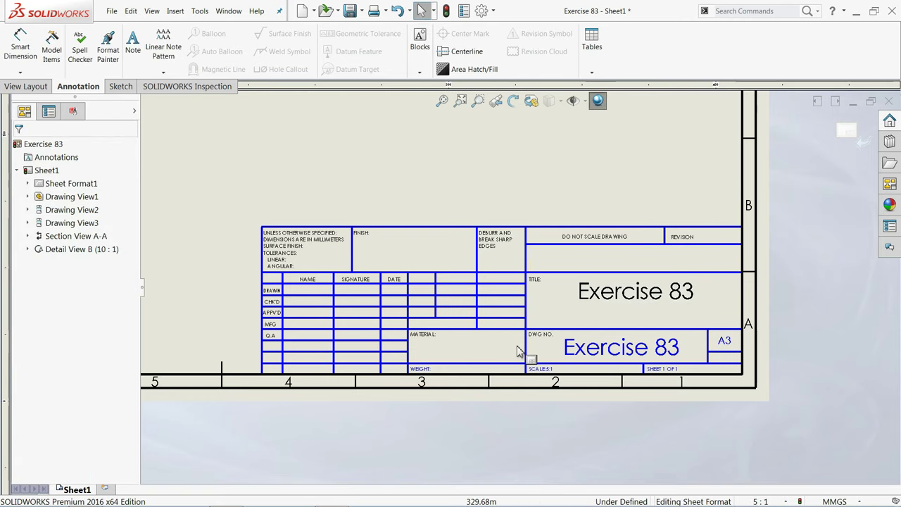
Leave sheet format editing and return to the drawing sheet with its views
{"action": "scroll", "coordinate": [559, 297], "scroll_direction": "up", "scroll_amount": 2}
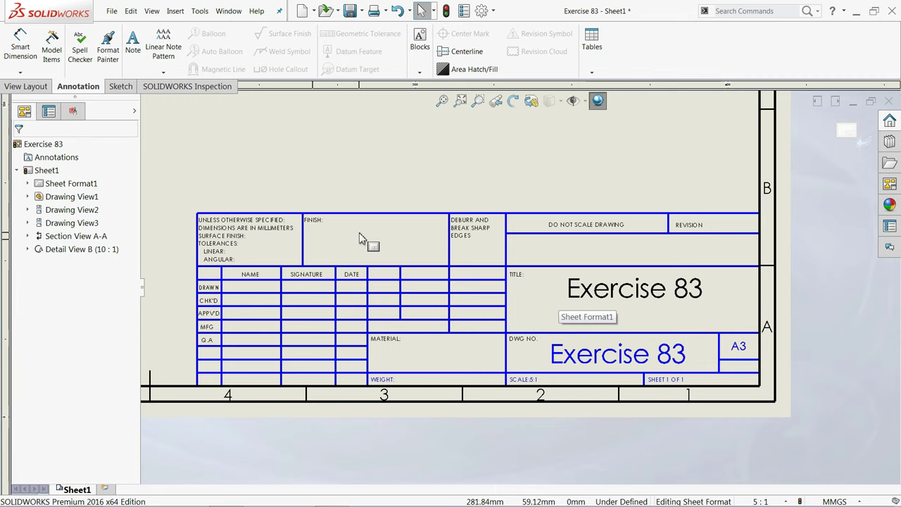
{"action": "scroll", "coordinate": [504, 283], "scroll_direction": "down", "scroll_amount": 2}
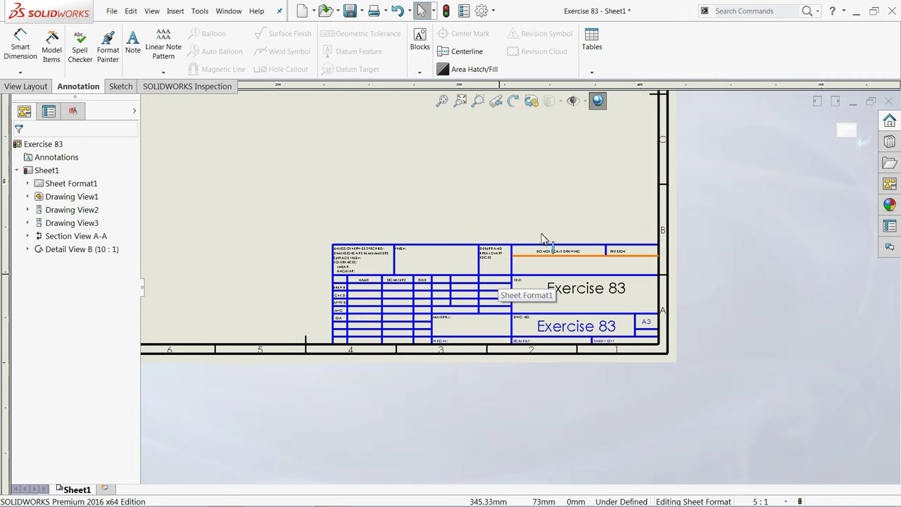
{"action": "right_click", "coordinate": [524, 189]}
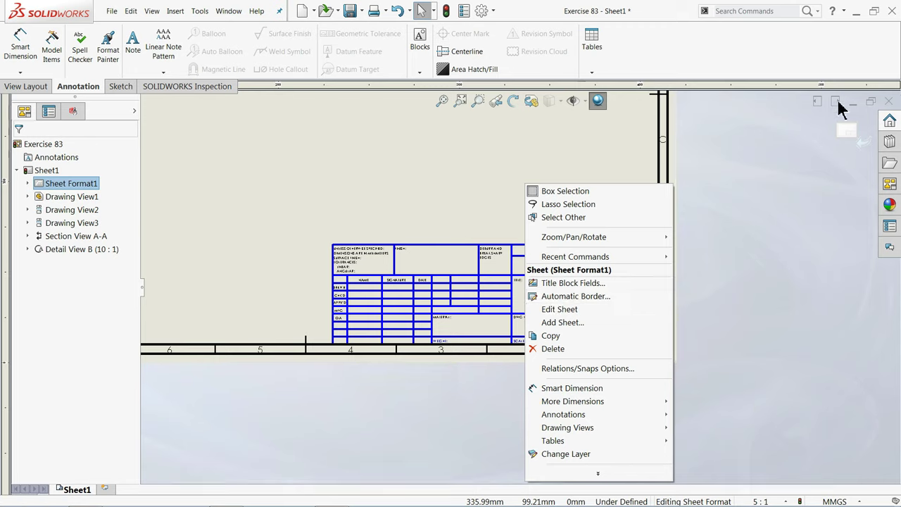
{"action": "left_click", "coordinate": [850, 140]}
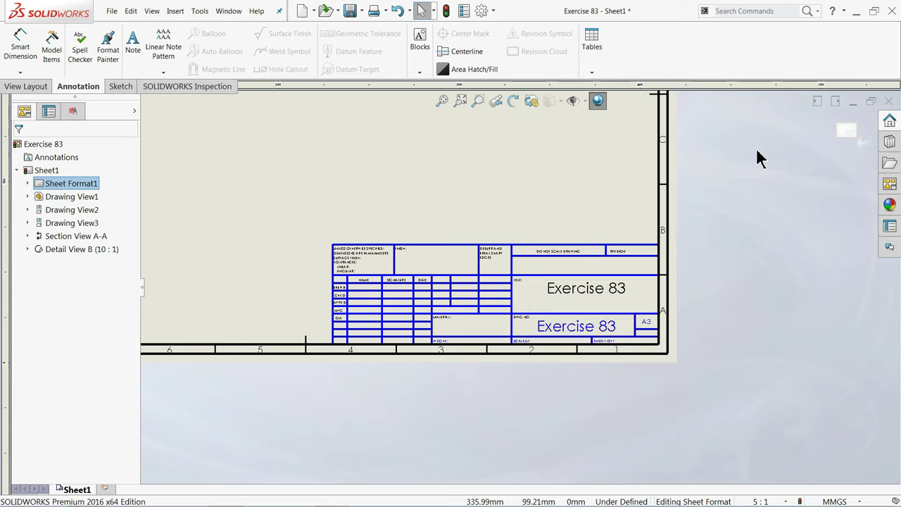
{"action": "scroll", "coordinate": [843, 145], "scroll_direction": "up", "scroll_amount": 1}
{"action": "scroll", "coordinate": [852, 138], "scroll_direction": "down", "scroll_amount": 3}
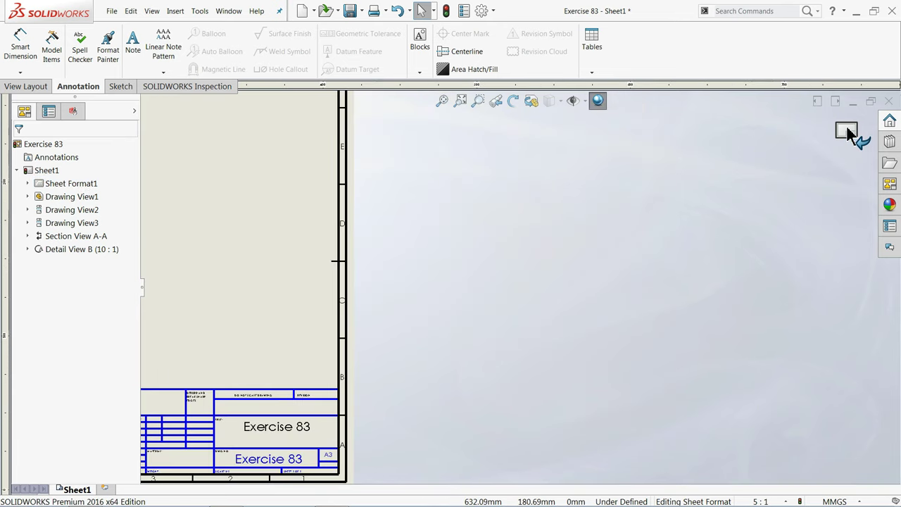
{"action": "left_click", "coordinate": [848, 131]}
{"action": "scroll", "coordinate": [493, 260], "scroll_direction": "up", "scroll_amount": 3}
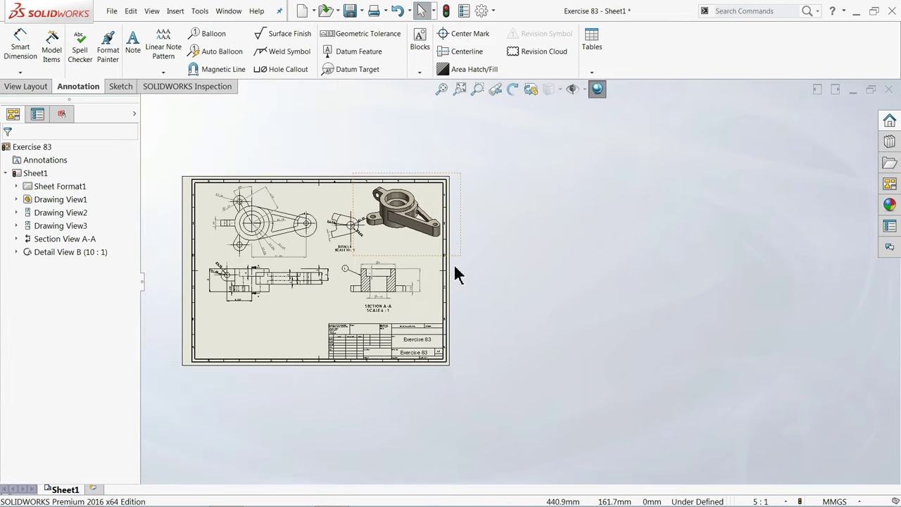
Save the drawing as an Adobe PDF named Exercise 83 on the Desktop
{"action": "scroll", "coordinate": [456, 275], "scroll_direction": "up", "scroll_amount": 2}
{"action": "middle_click_drag", "start_coordinate": [364, 272], "coordinate": [447, 271]}
{"action": "scroll", "coordinate": [446, 272], "scroll_direction": "down", "scroll_amount": 3}
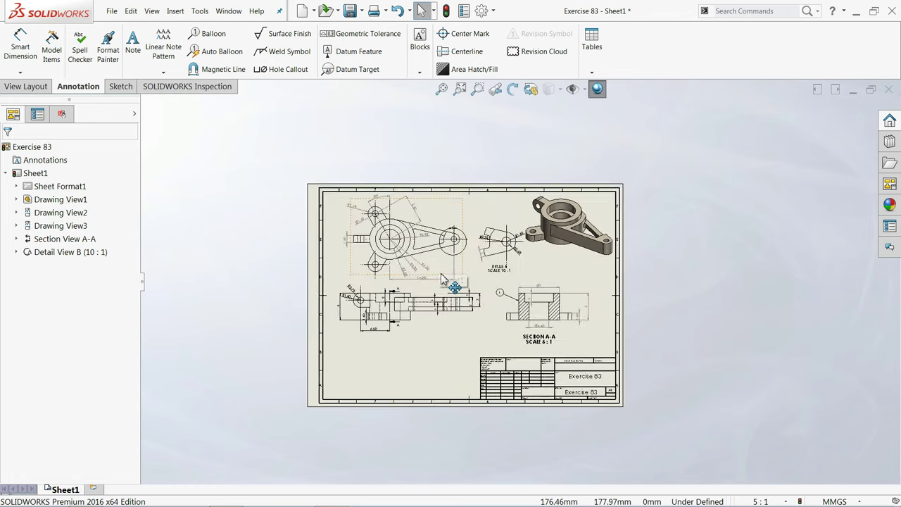
{"action": "scroll", "coordinate": [517, 281], "scroll_direction": "down", "scroll_amount": 5}
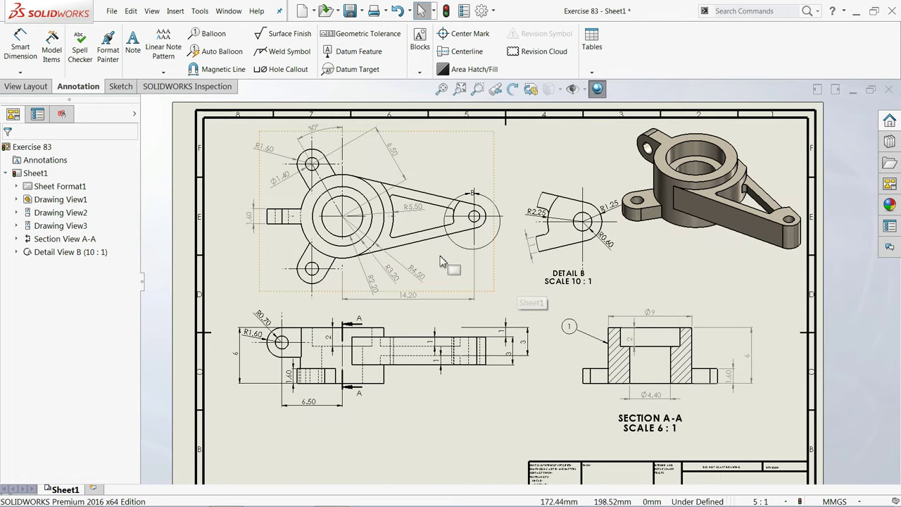
{"action": "left_click", "coordinate": [362, 10]}
{"action": "left_click", "coordinate": [370, 40]}
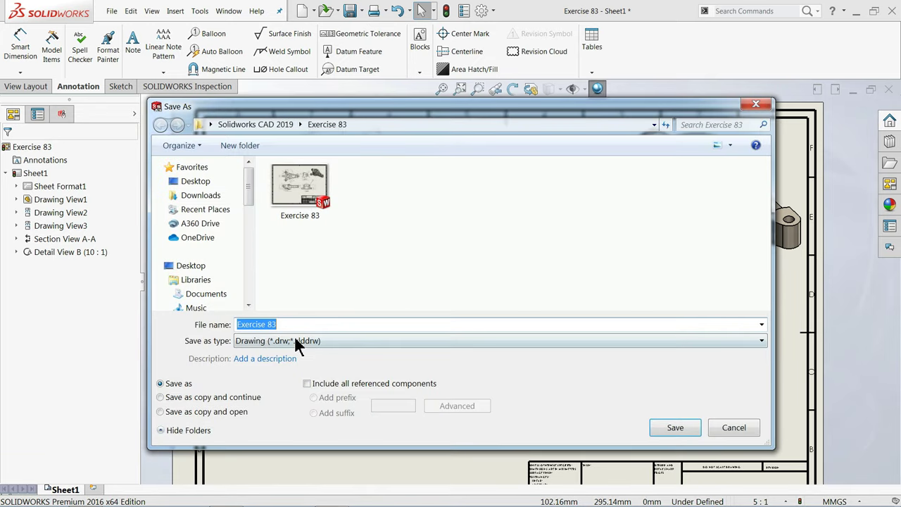
{"action": "left_click", "coordinate": [299, 342]}
{"action": "left_click", "coordinate": [341, 425]}
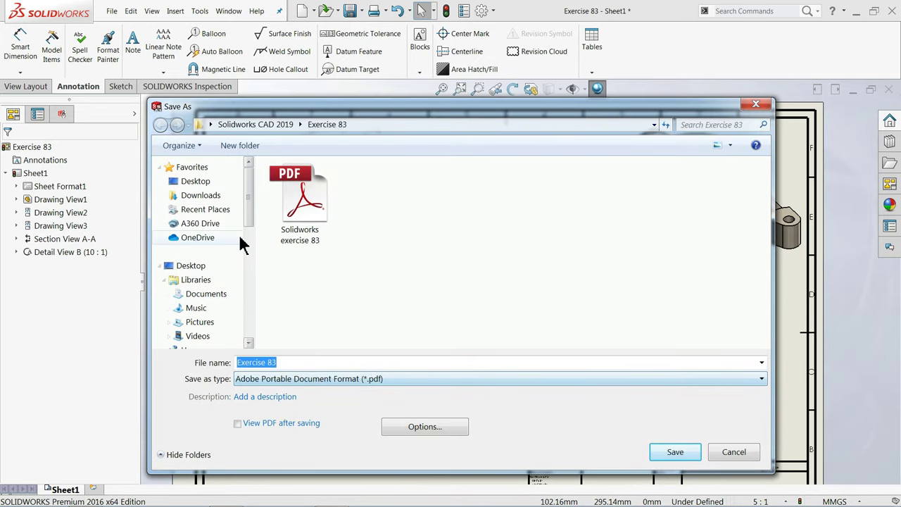
{"action": "left_click", "coordinate": [214, 182]}
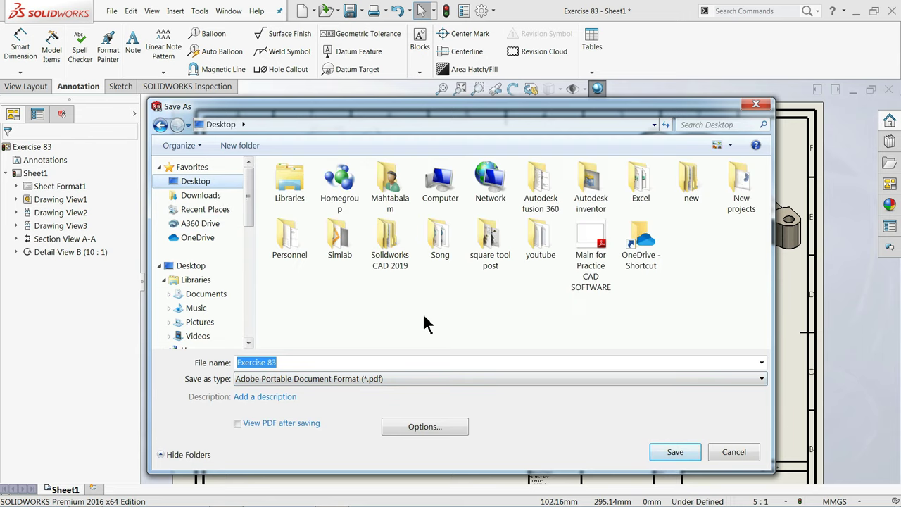
{"action": "left_click", "coordinate": [673, 452]}
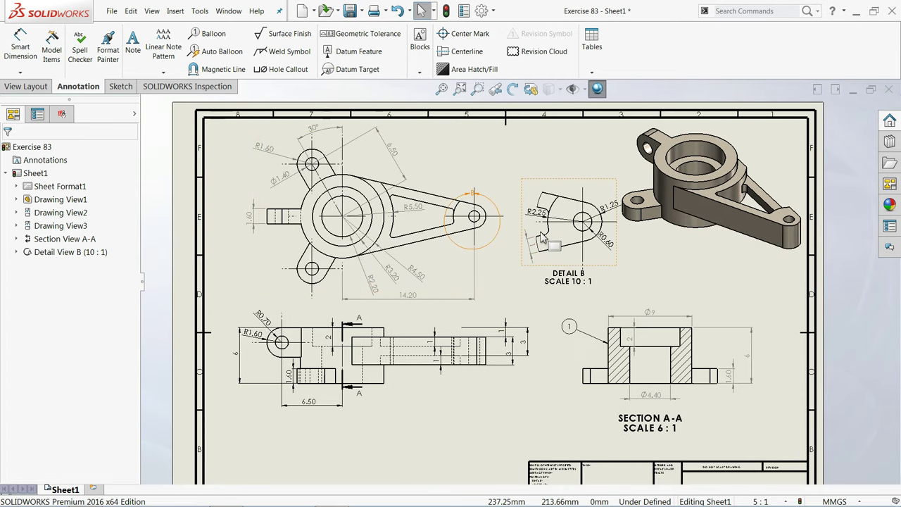
Move the front view with section line A-A slightly down, giving more room below the top view
{"action": "key", "text": "f"}
{"action": "scroll", "coordinate": [495, 386], "scroll_direction": "down", "scroll_amount": 1}
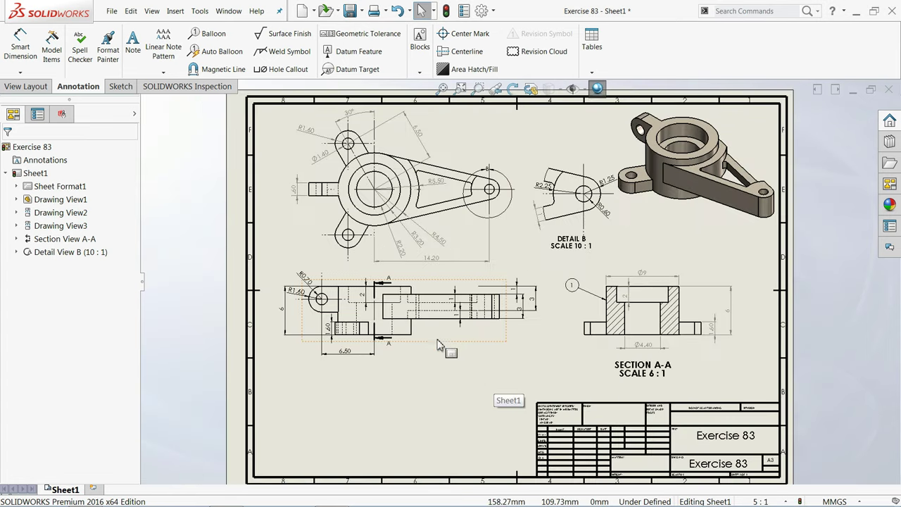
{"action": "left_click", "coordinate": [457, 366]}
{"action": "mouse_move", "coordinate": [457, 363]}
{"action": "left_mouse_down"}
{"action": "mouse_move", "coordinate": [432, 365]}
{"action": "mouse_move", "coordinate": [432, 353]}
{"action": "mouse_move", "coordinate": [437, 358]}
{"action": "left_mouse_up"}
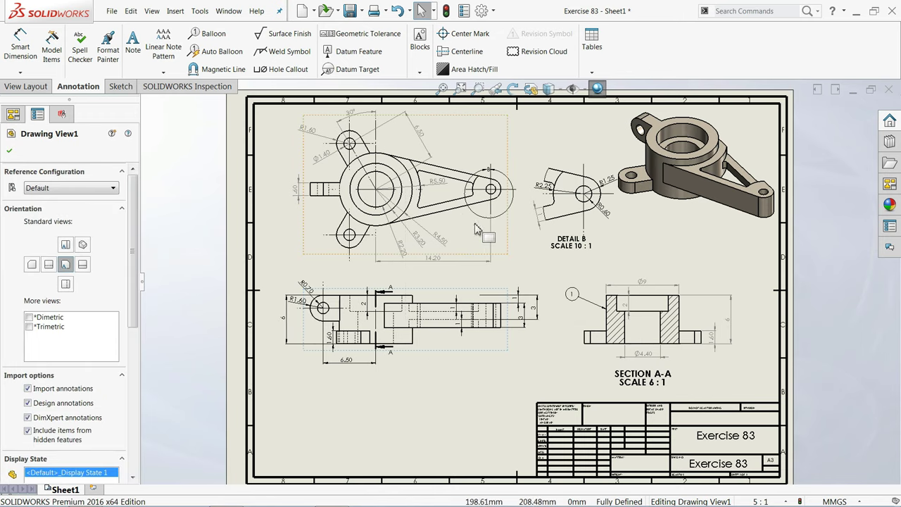
{"action": "scroll", "coordinate": [568, 185], "scroll_direction": "down", "scroll_amount": 3}
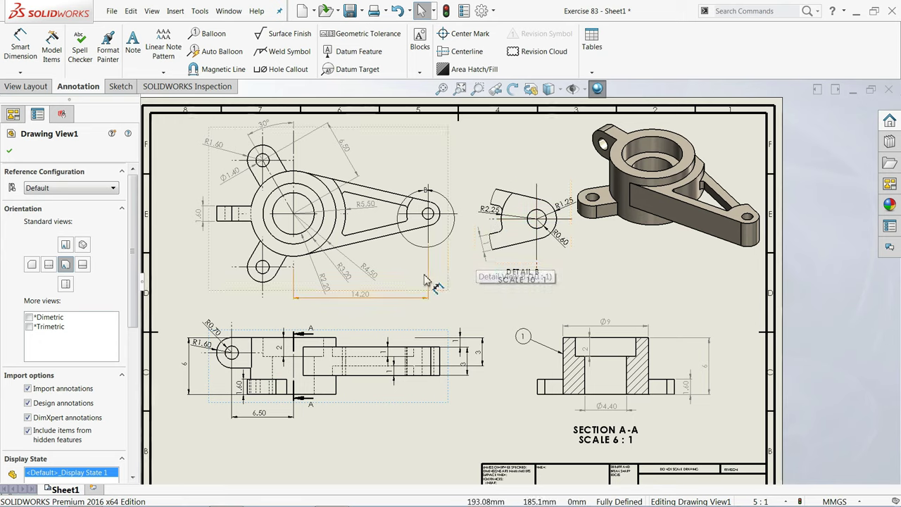
{"action": "left_click", "coordinate": [7, 152]}
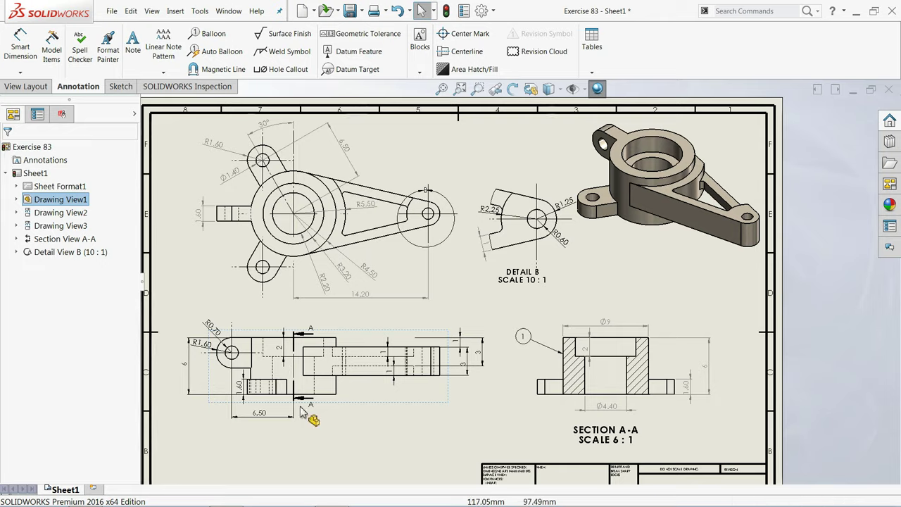